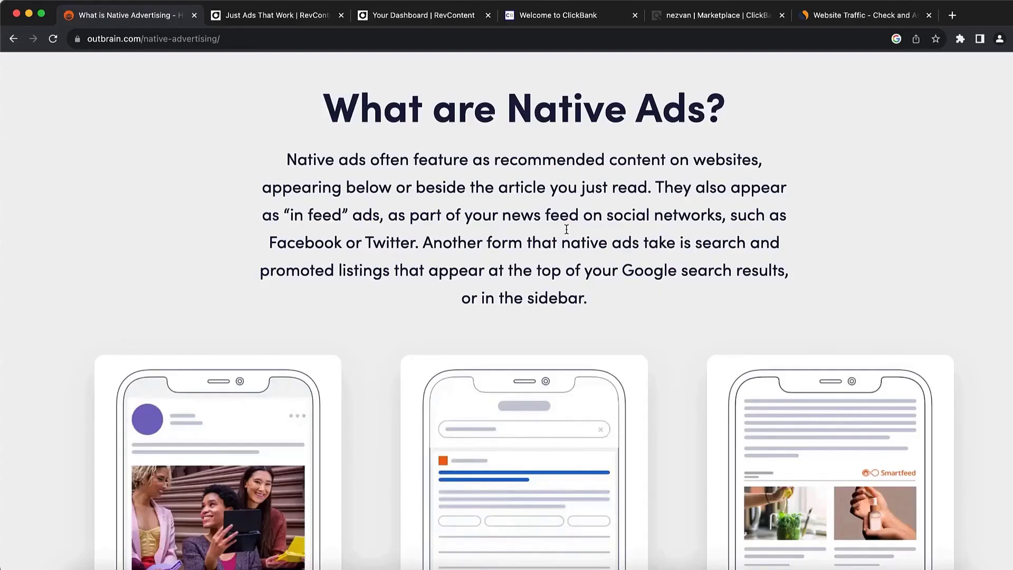
Read Outbrain's definition of native ads and examine its Search & Promoted Listings and Content Recommendations formats.
drag(323, 106, 732, 111)
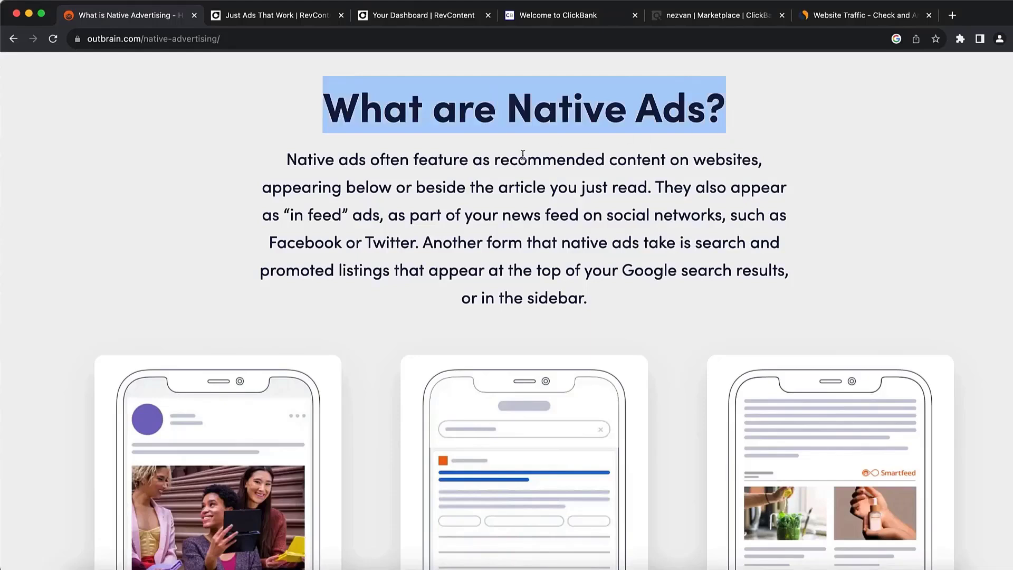
click(301, 157)
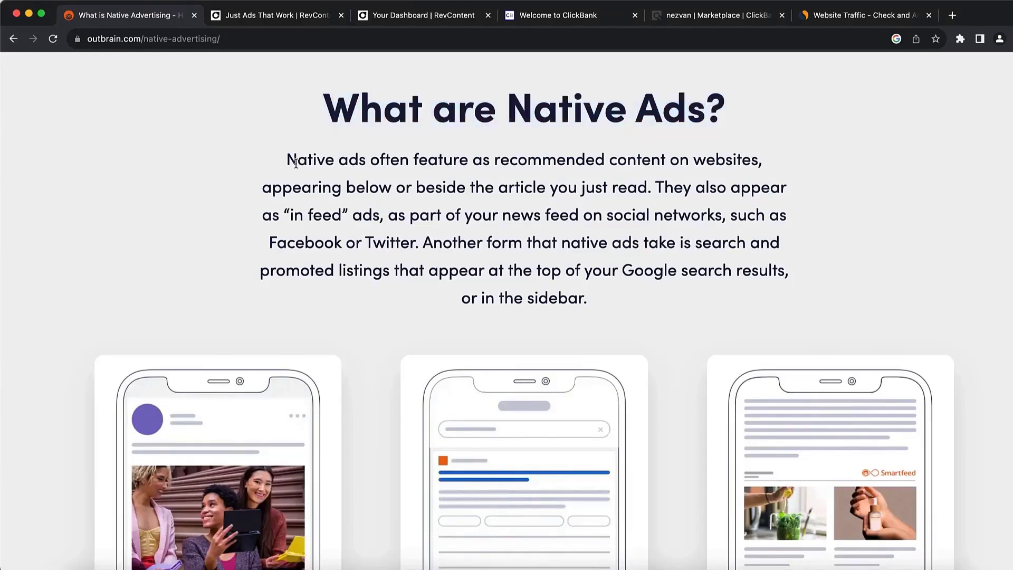
drag(288, 159, 639, 187)
click(639, 188)
scroll(639, 186, down, 5)
scroll(639, 186, down, 5)
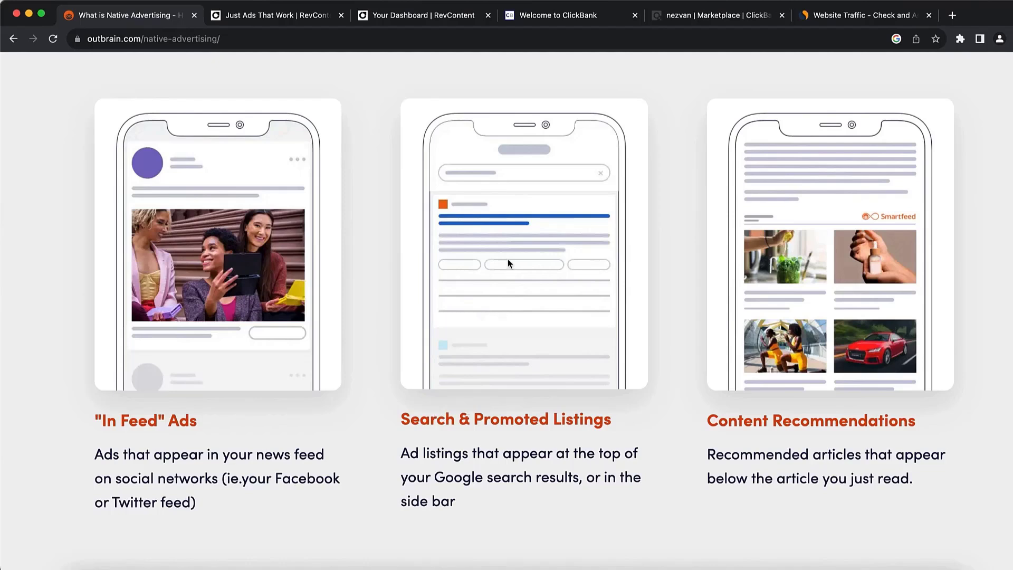
drag(399, 418, 618, 415)
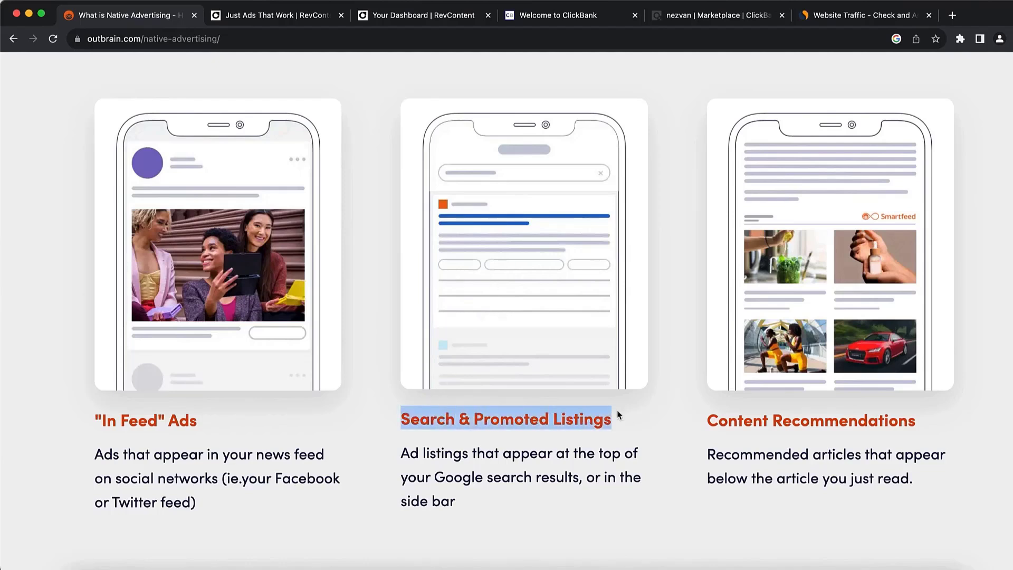
click(616, 415)
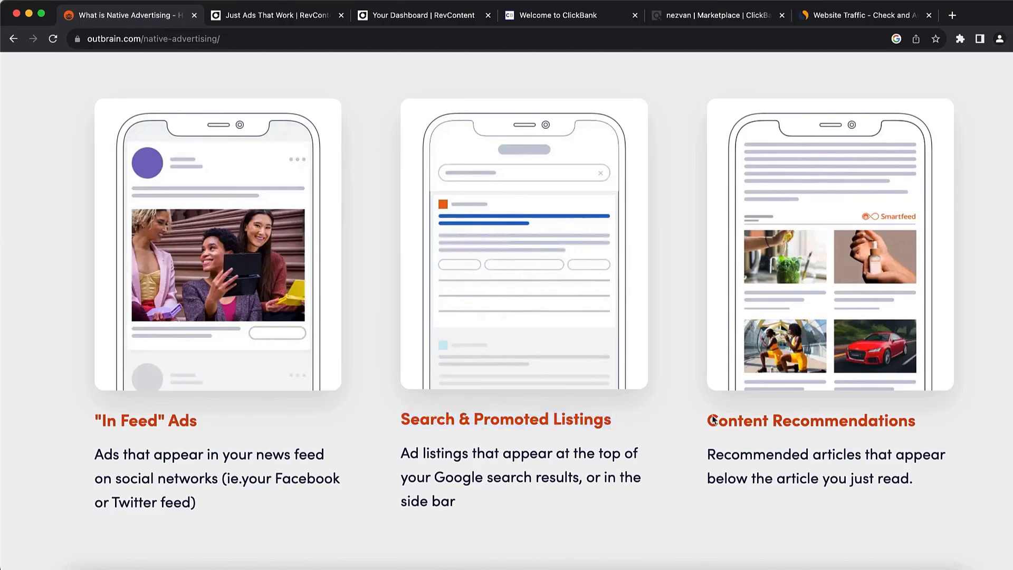
drag(707, 419, 877, 416)
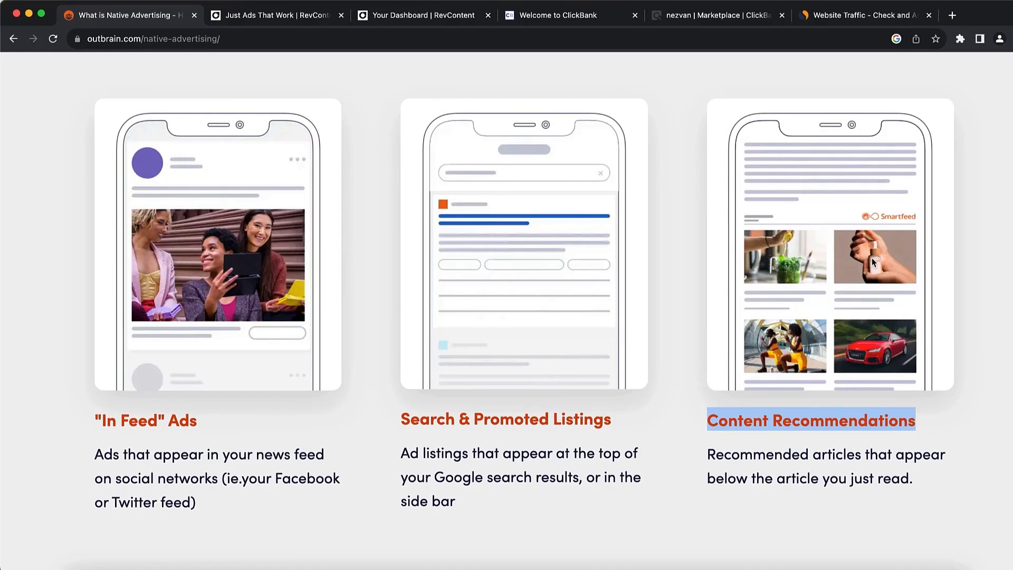
Close the Outbrain page and switch to the RevContent account dashboard.
key(super+w)
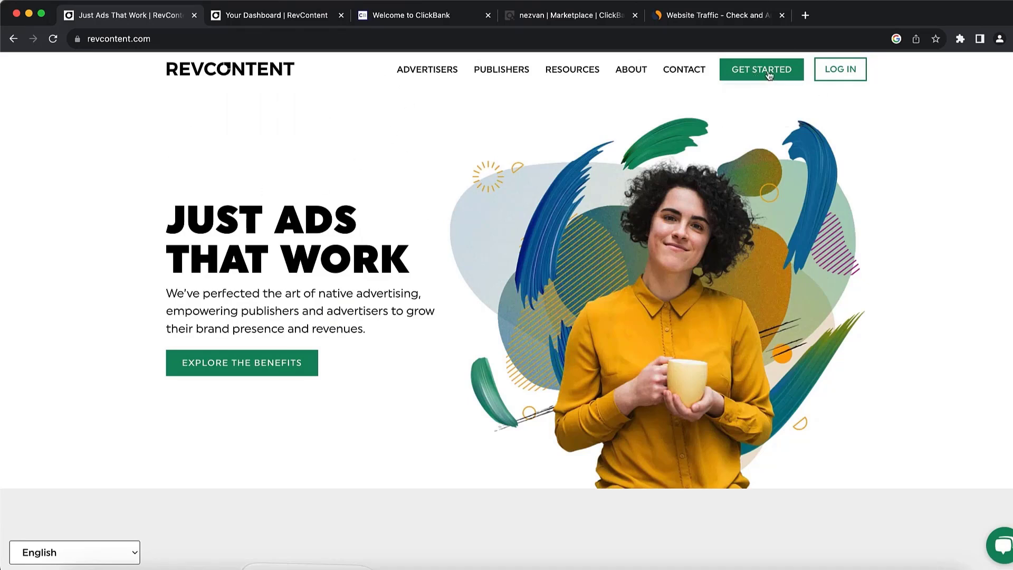
mouse_move(767, 71)
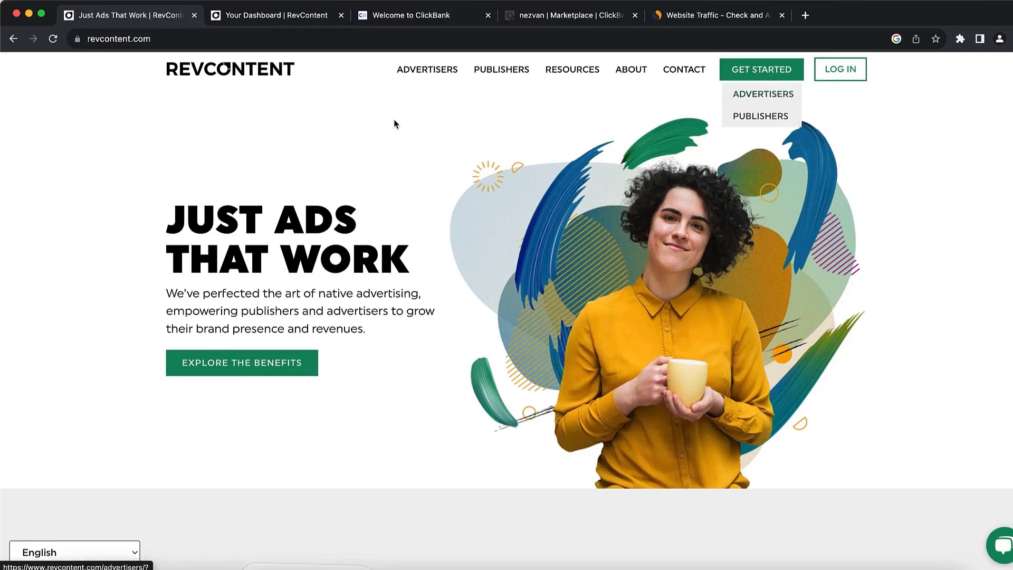
click(289, 18)
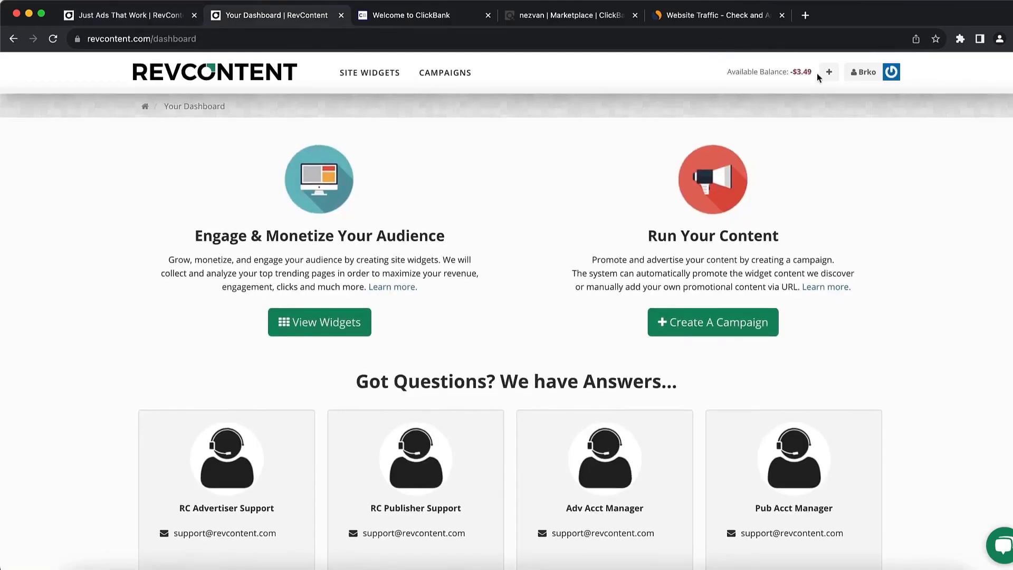
Start creating a new campaign from the RevContent dashboard and make its Campaign Name ready for entry.
scroll(816, 73, up, 5)
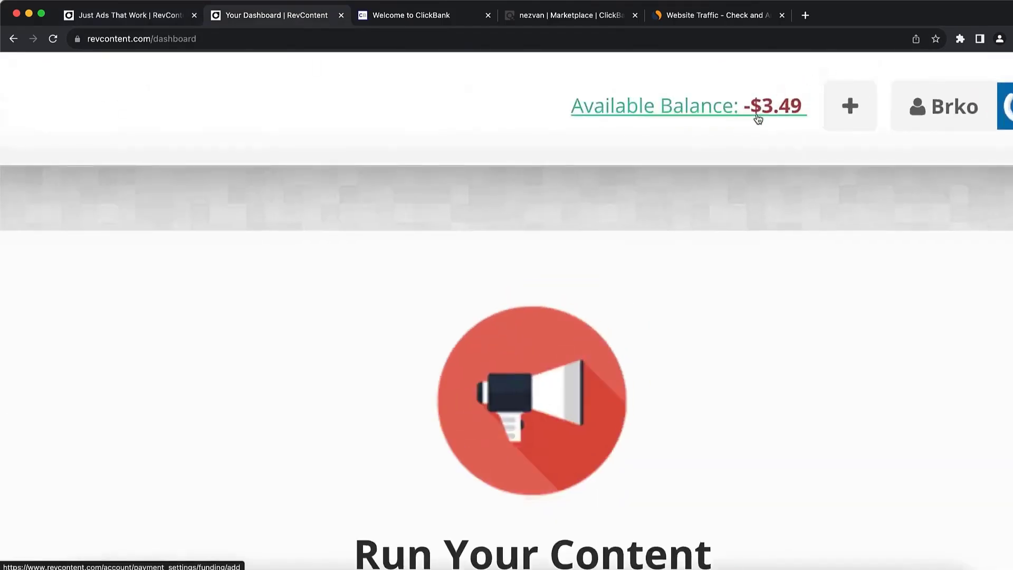
scroll(758, 119, down, 5)
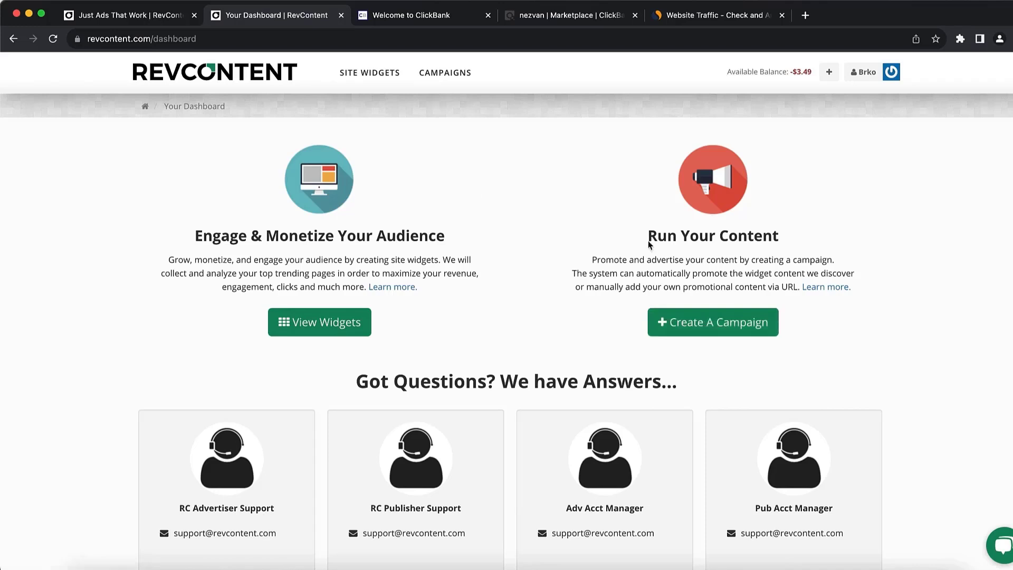
click(723, 332)
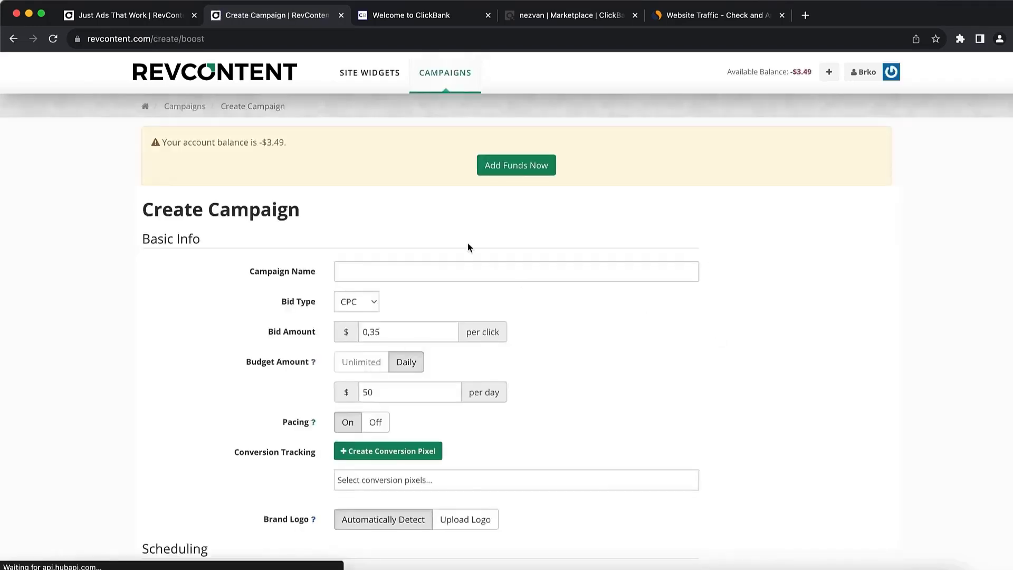
click(383, 273)
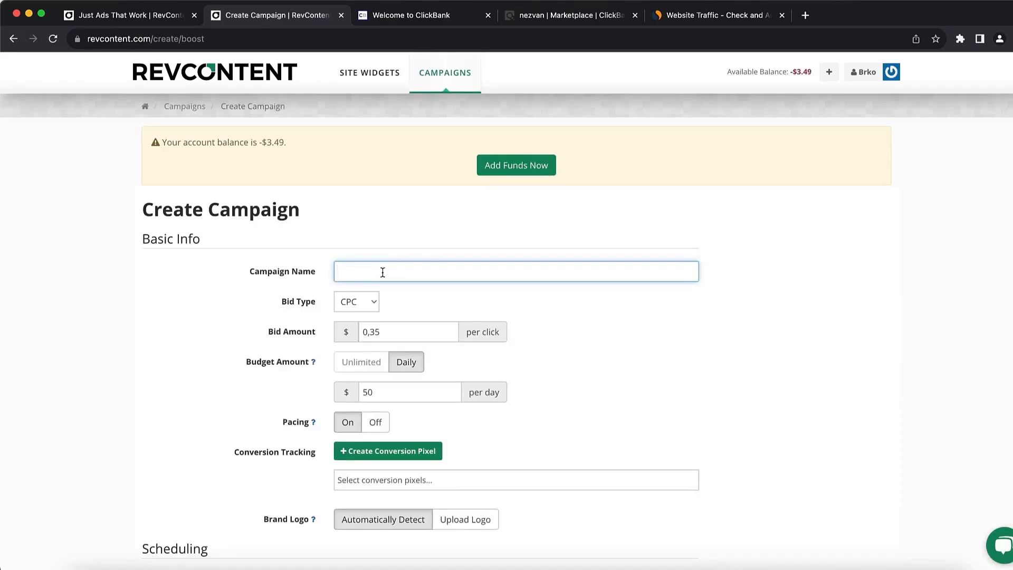
Switch to the ClickBank home page and examine its affiliate platform overview, including the commissions paid.
click(408, 17)
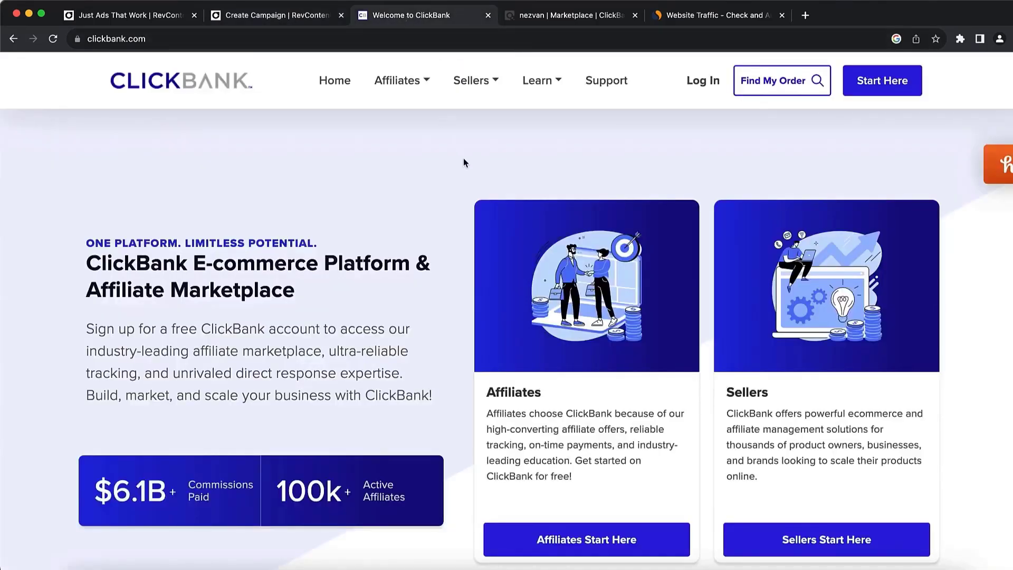
scroll(464, 162, down, 5)
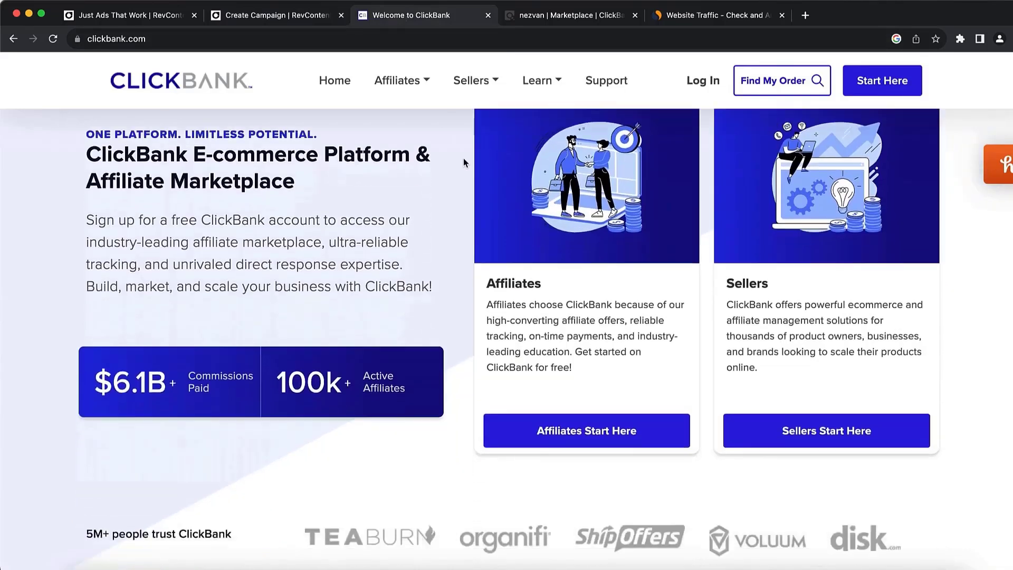
drag(280, 265, 426, 279)
drag(95, 263, 162, 273)
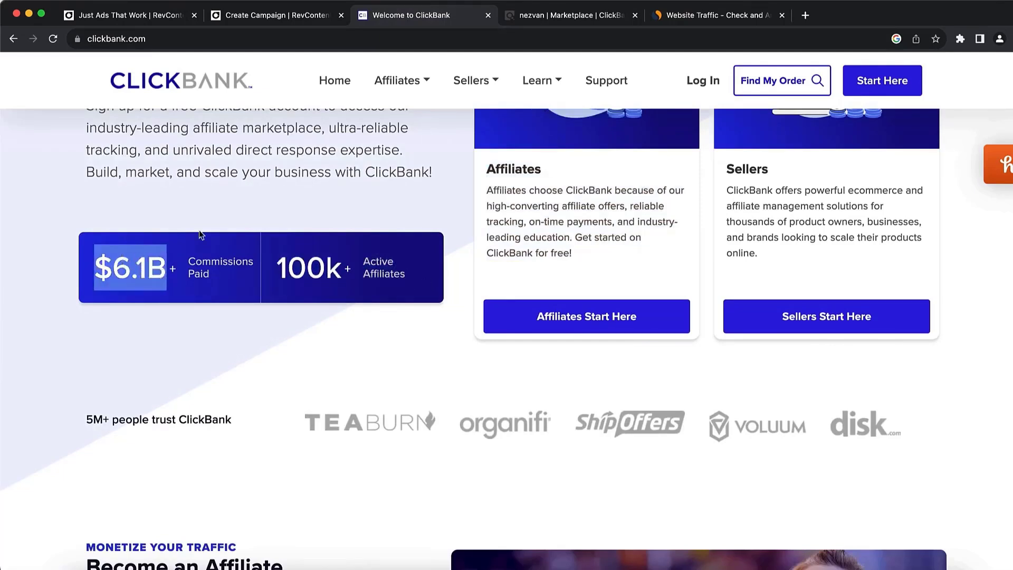
click(243, 171)
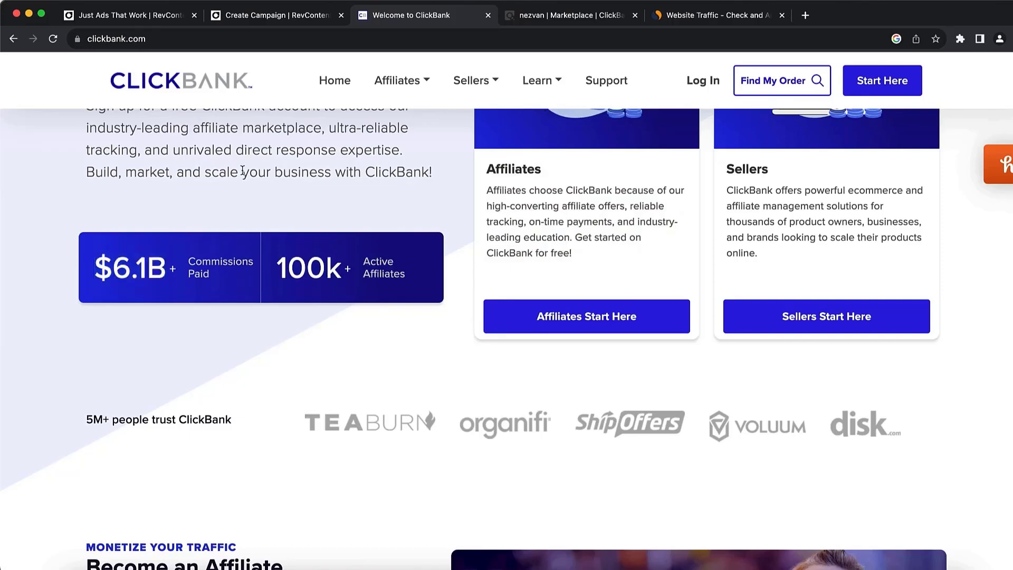
scroll(243, 171, up, 5)
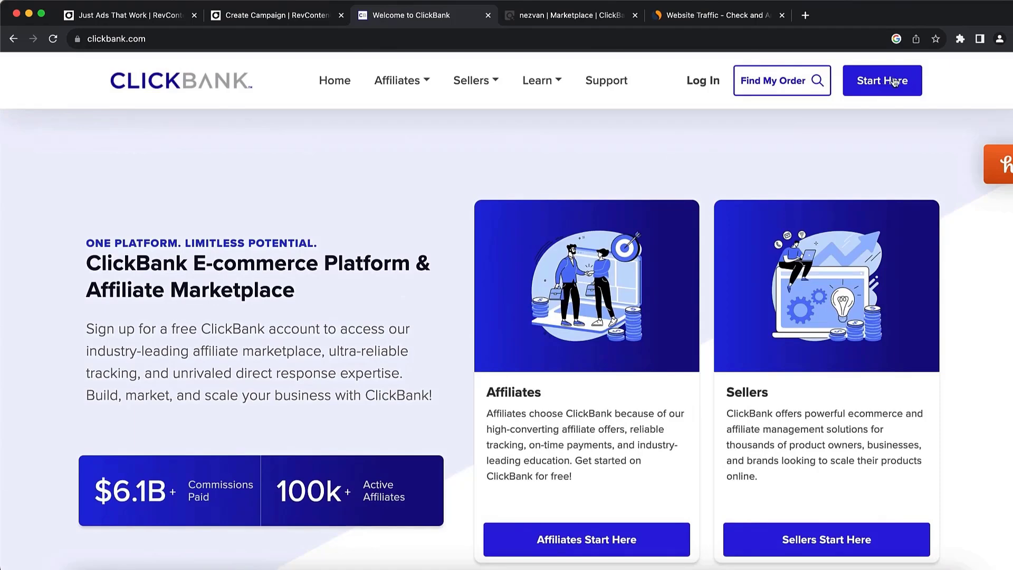
scroll(891, 83, up, 5)
scroll(881, 136, down, 5)
Switch to the ClickBank marketplace and open its Top Offers listing.
click(564, 20)
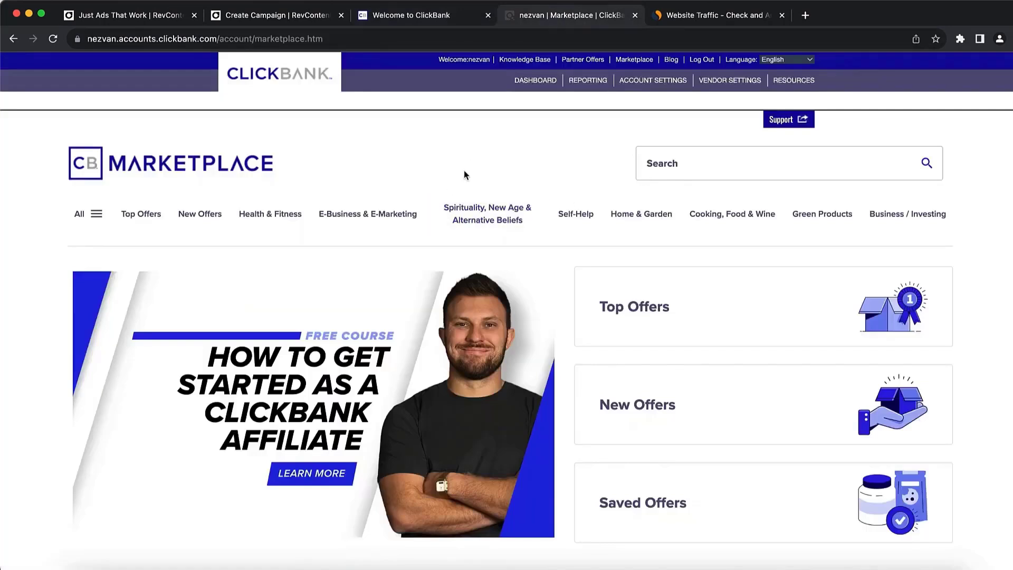
scroll(460, 179, down, 2)
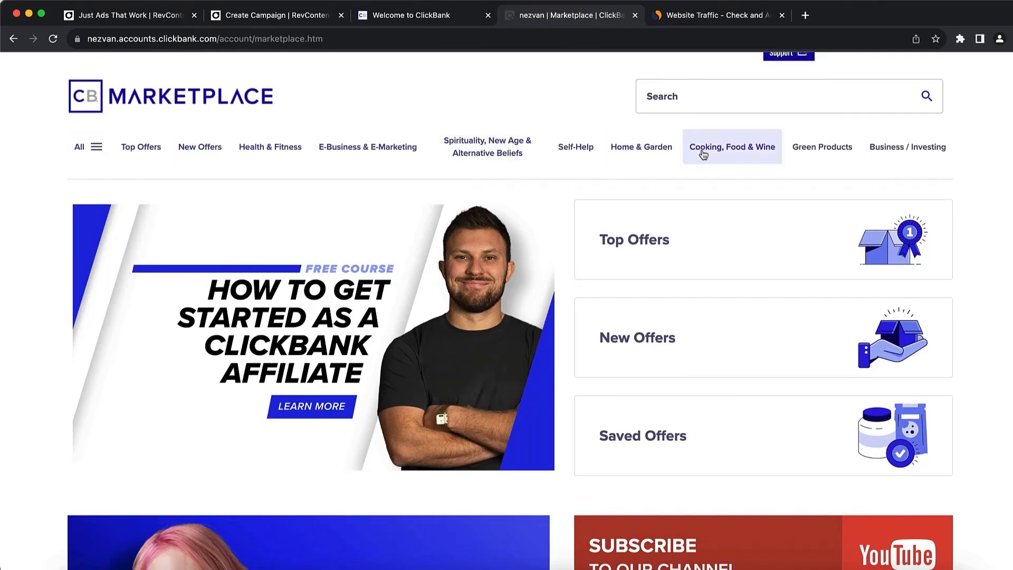
click(674, 245)
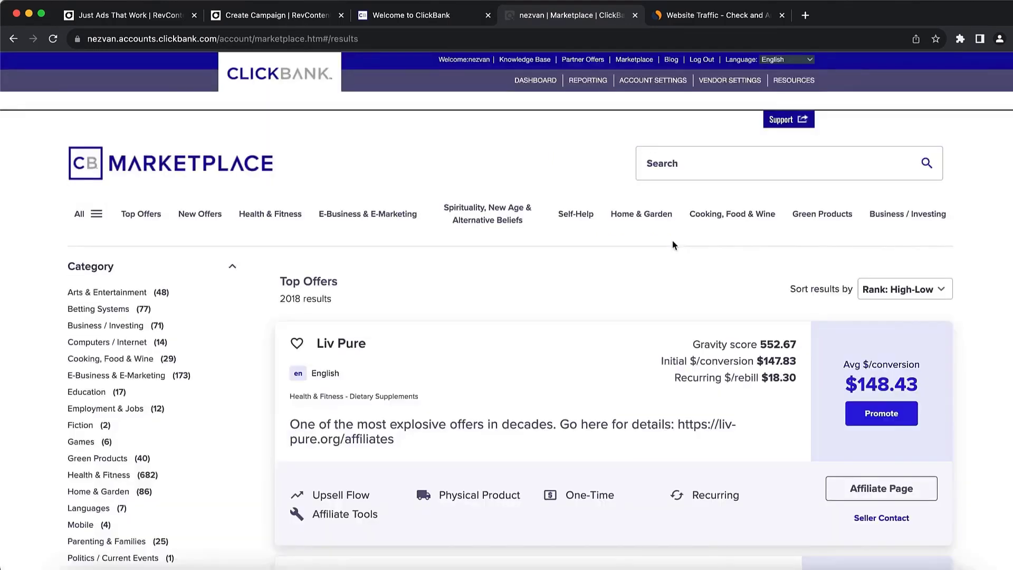
Browse the Top Offers results to compare the listed products, and return to the first offer.
scroll(672, 245, down, 2)
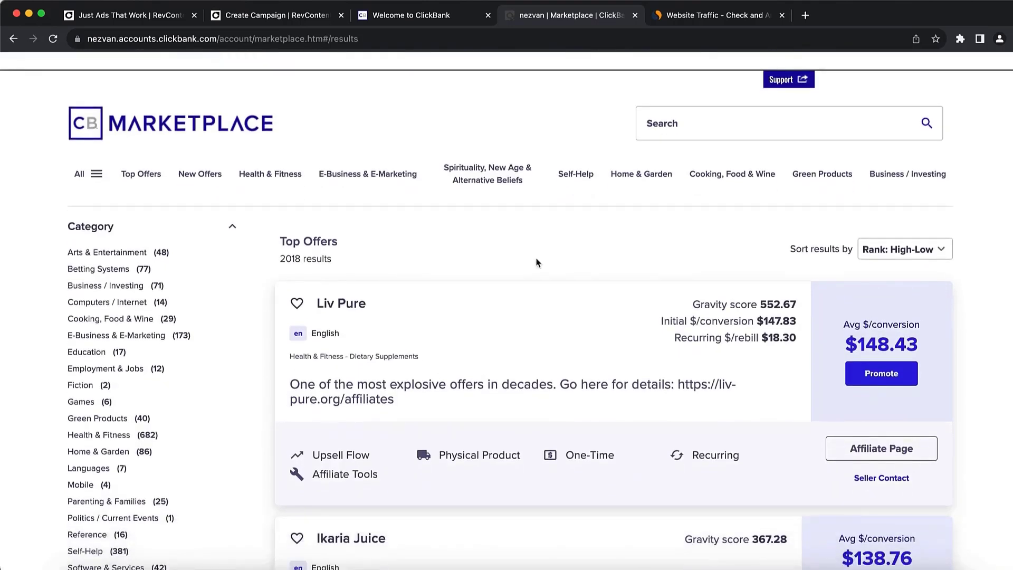
scroll(451, 284, down, 3)
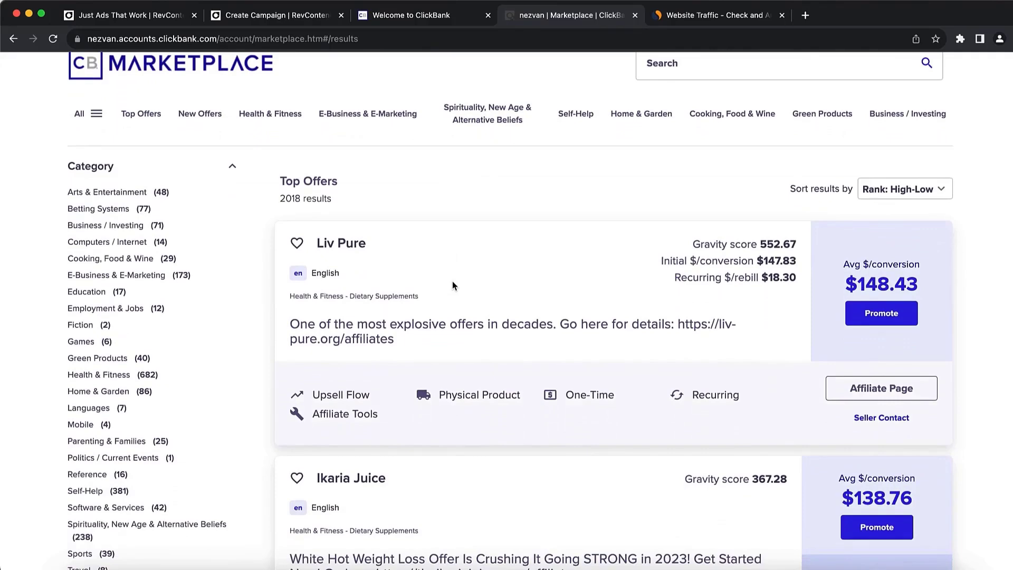
scroll(452, 285, down, 5)
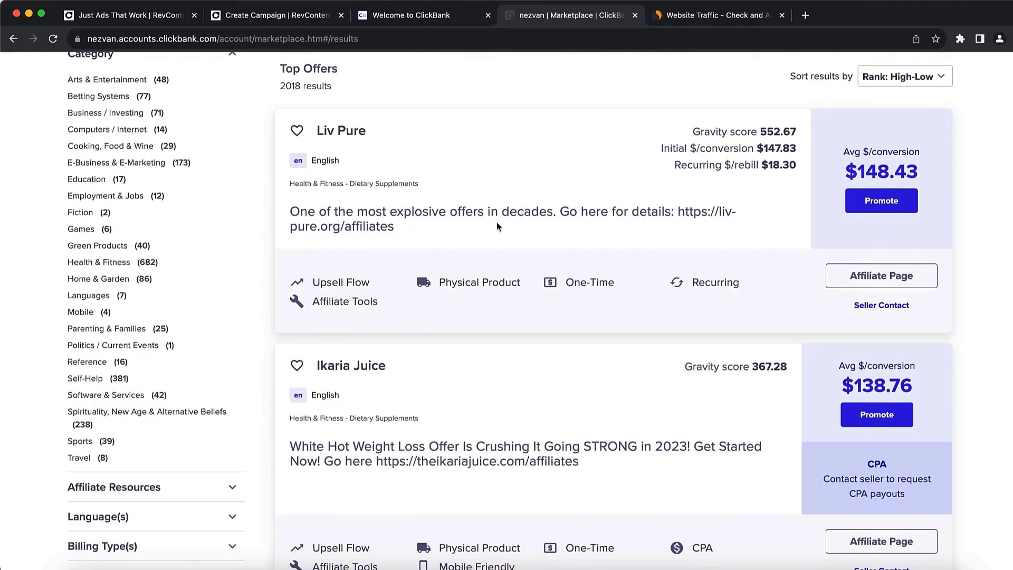
scroll(422, 185, down, 7)
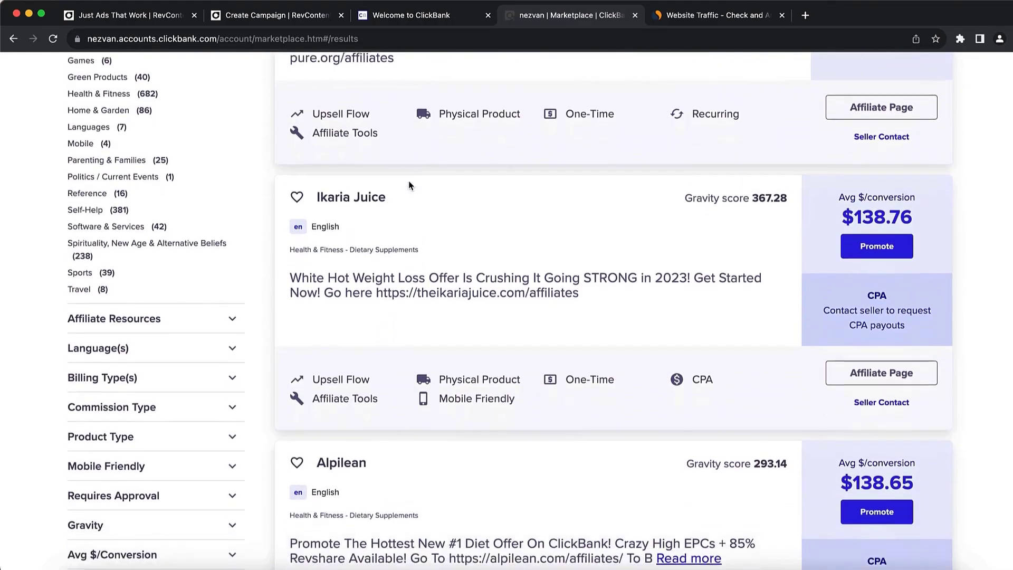
scroll(409, 184, down, 5)
scroll(409, 181, down, 12)
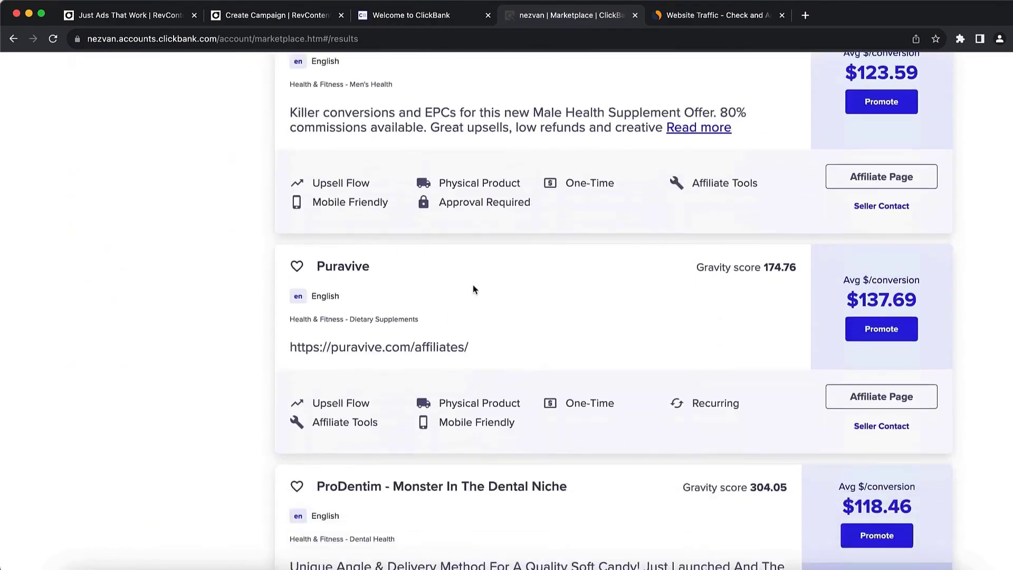
scroll(462, 298, up, 15)
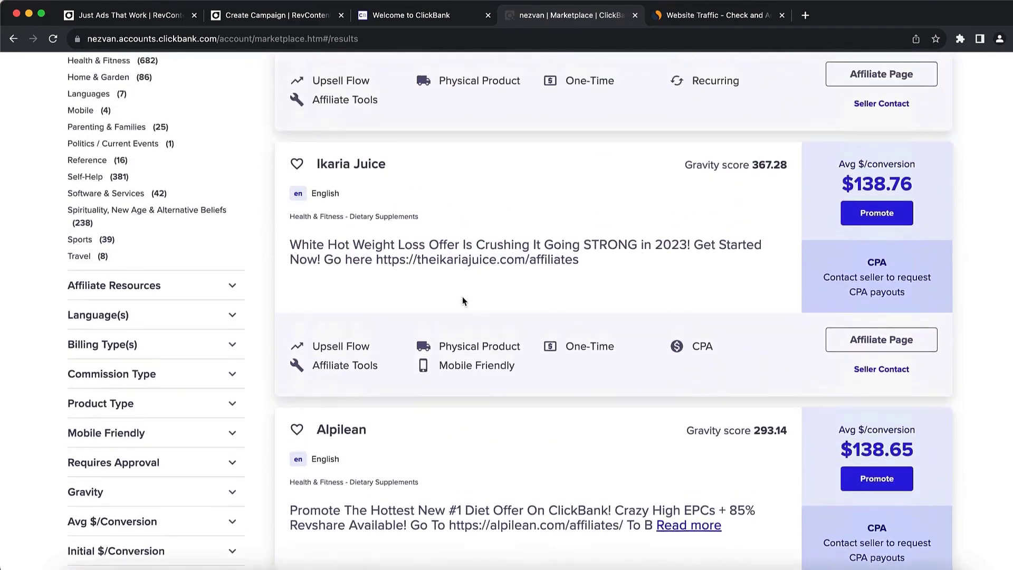
scroll(463, 299, up, 4)
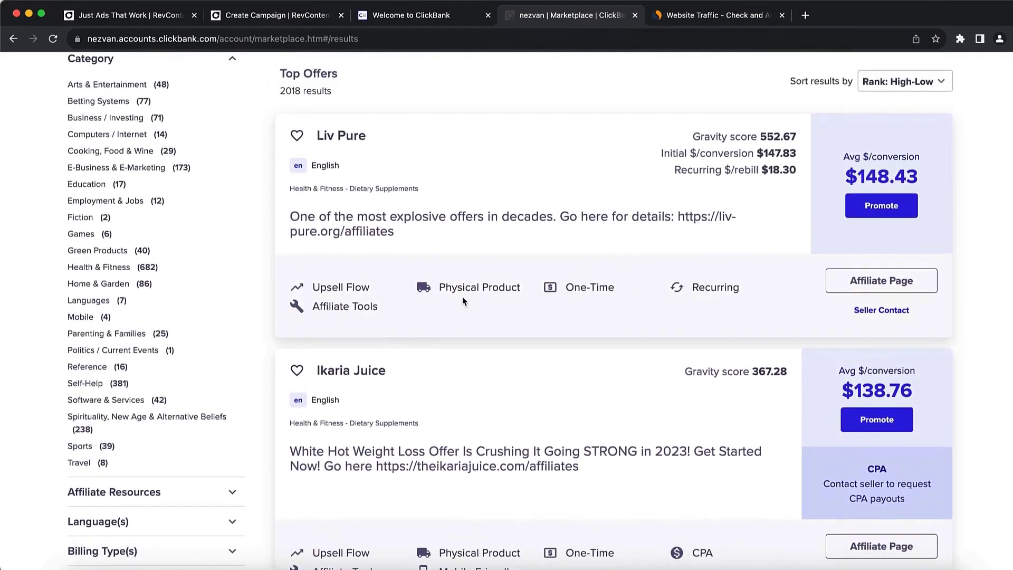
Examine the Liv Pure offer's average earnings per conversion, gravity score and initial earnings per conversion.
mouse_move(843, 159)
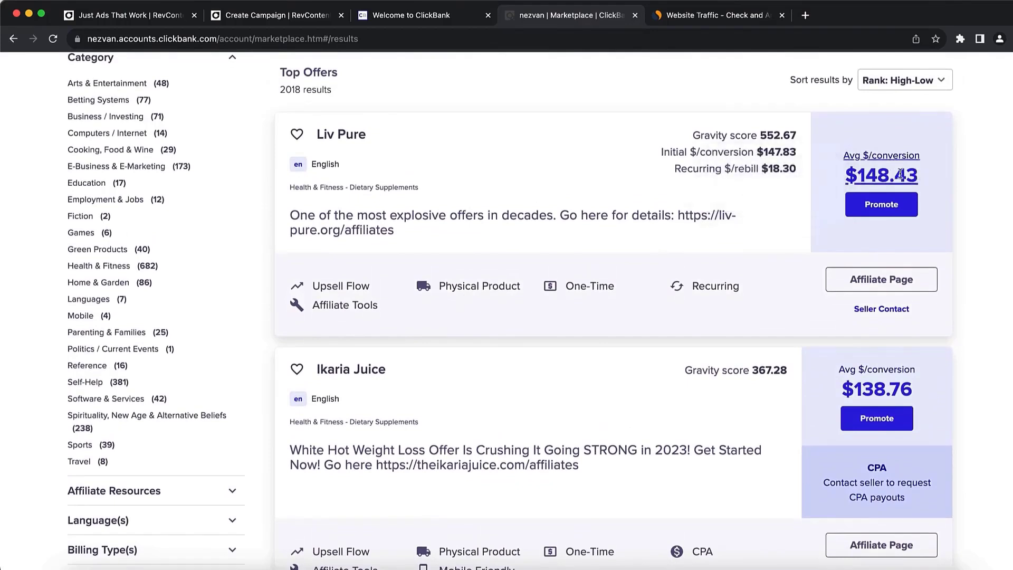
drag(899, 174, 847, 176)
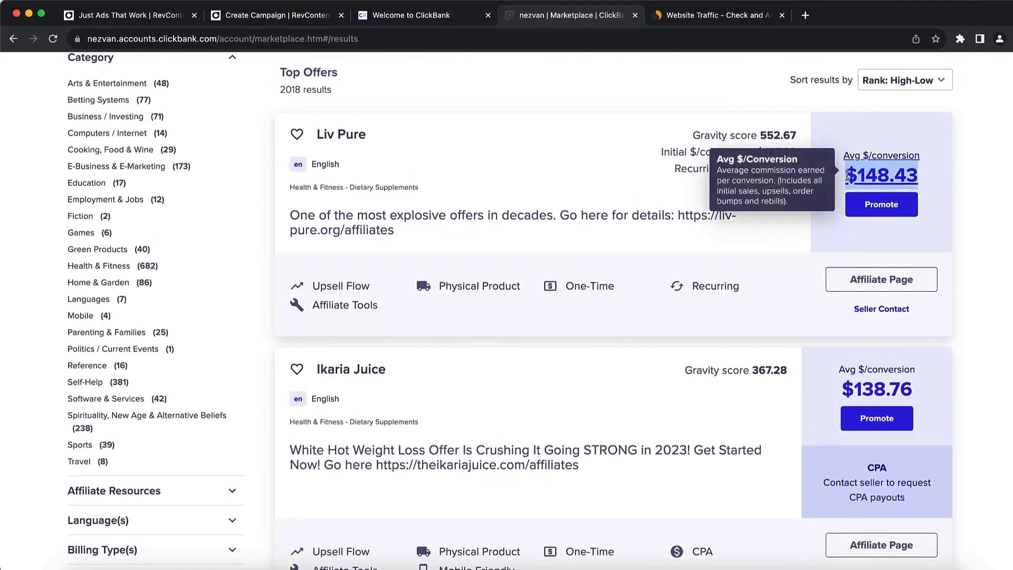
click(850, 131)
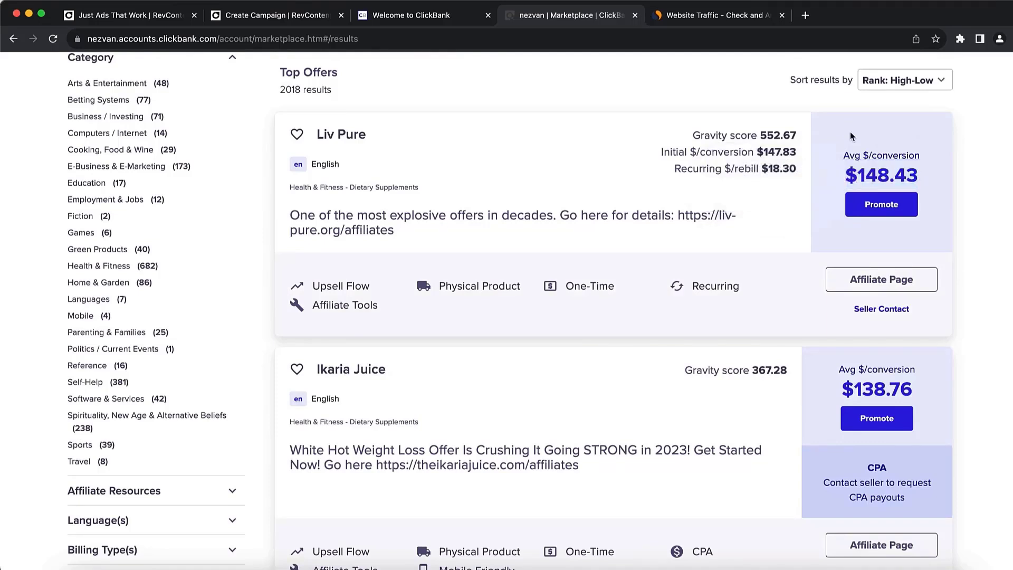
mouse_move(892, 166)
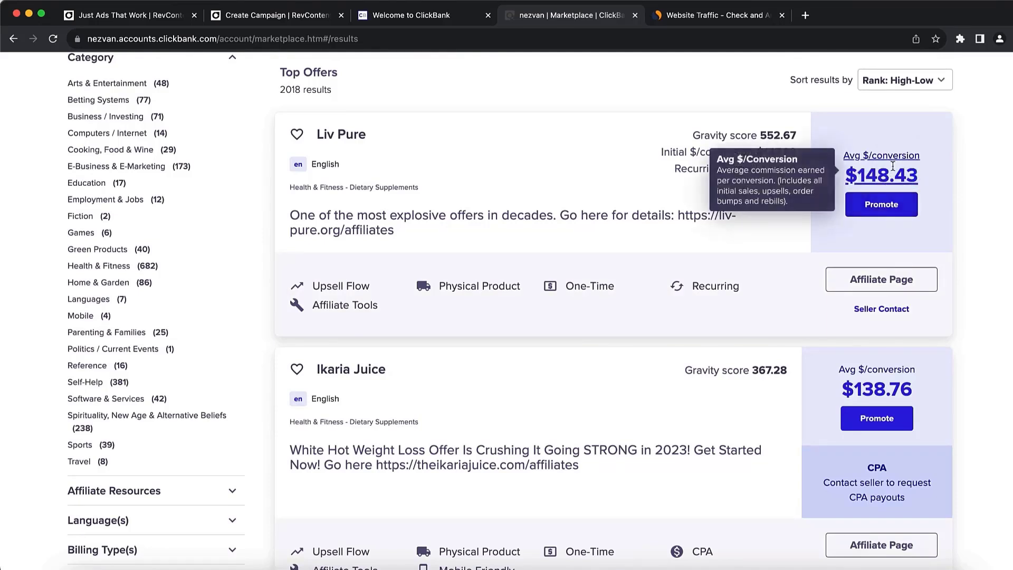
drag(795, 136, 692, 135)
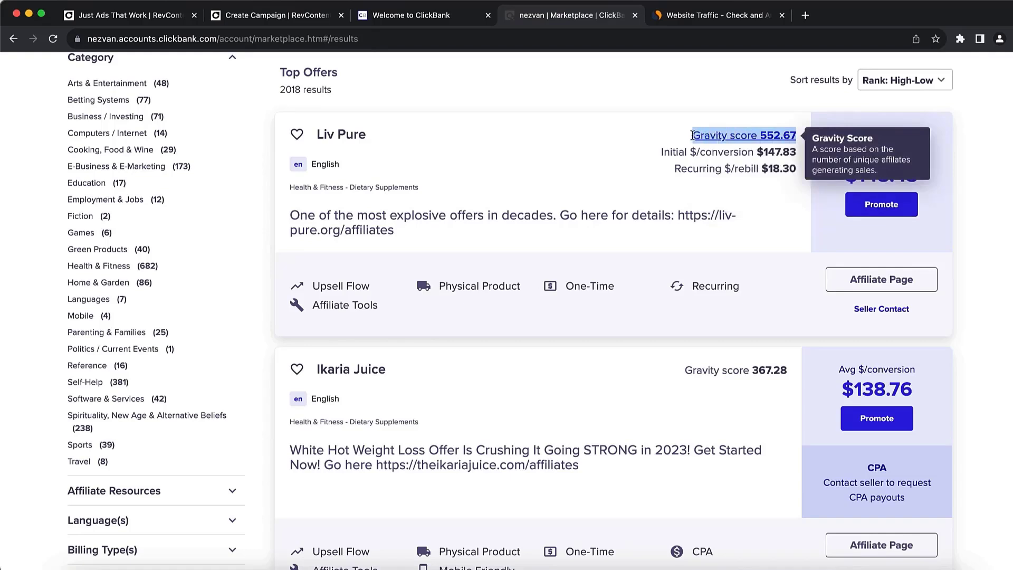
click(640, 138)
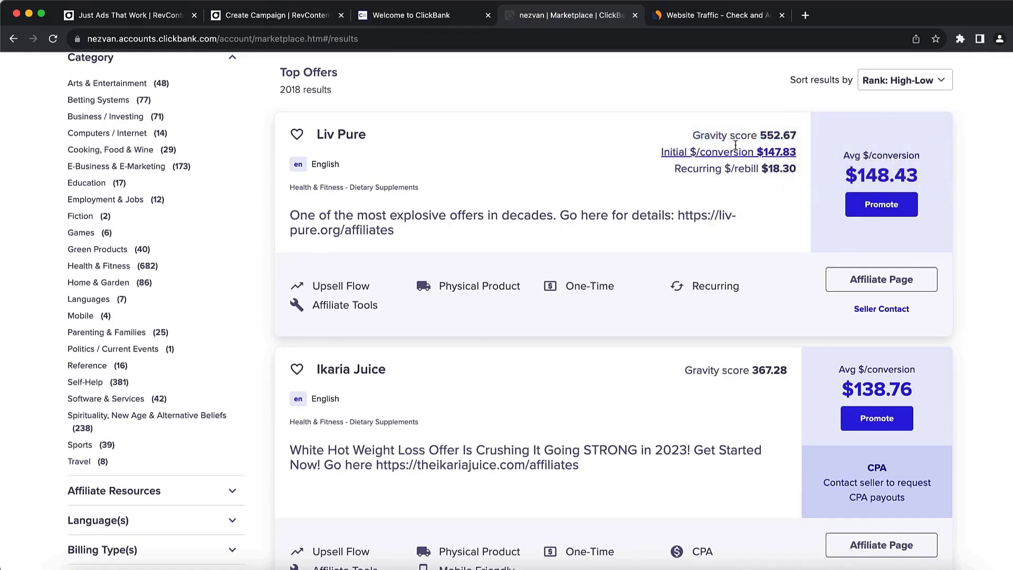
mouse_move(738, 165)
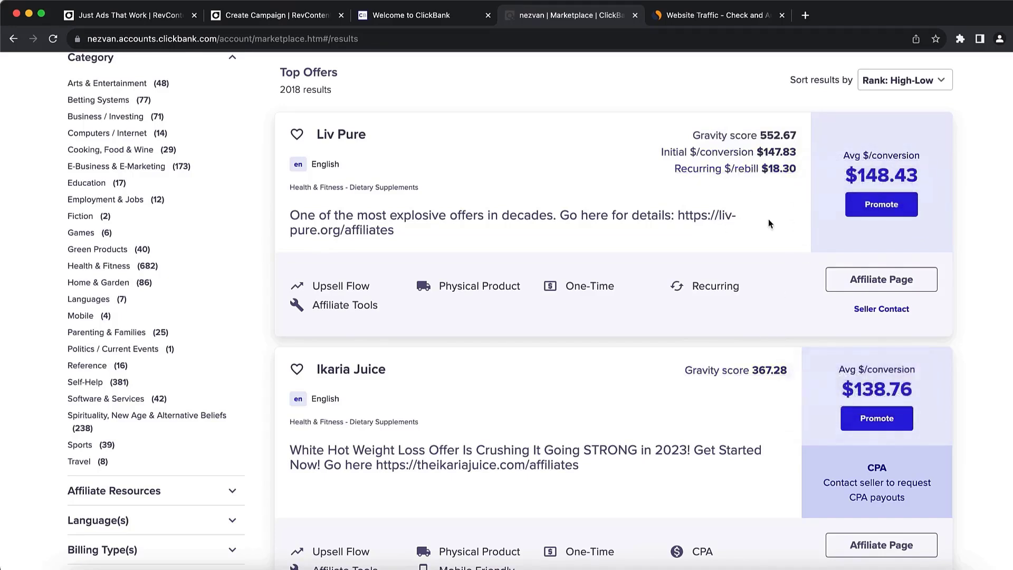
Open the sales page of the Ikaria Juice offer from the Top Offers results.
scroll(710, 216, down, 5)
scroll(710, 216, up, 4)
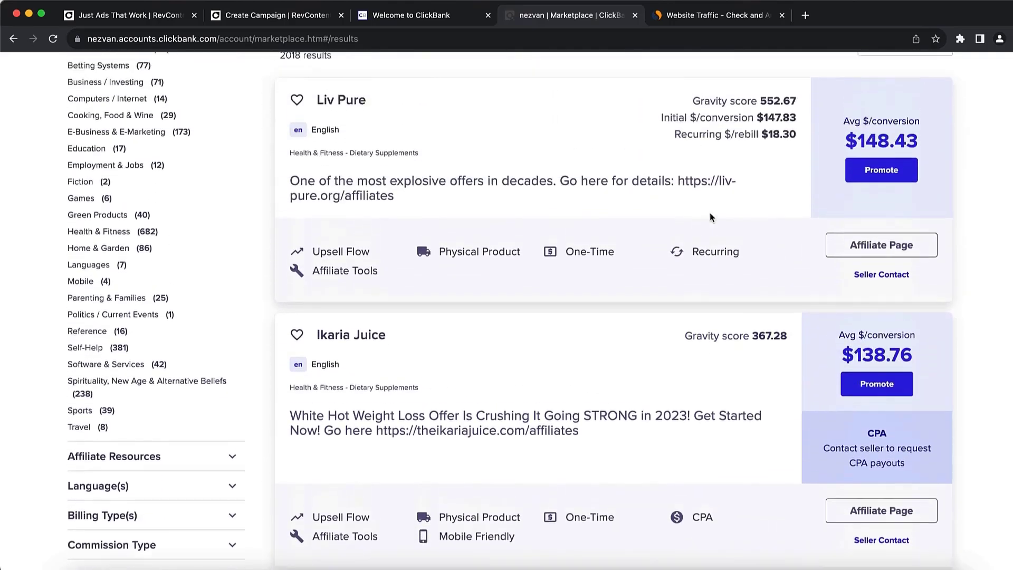
scroll(710, 216, up, 1)
scroll(710, 213, down, 1)
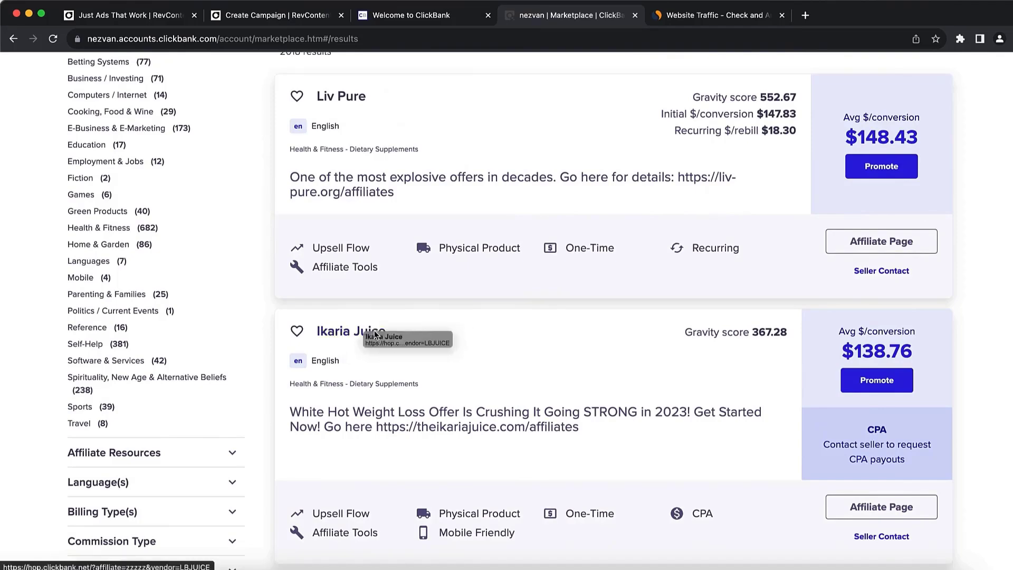
click(357, 333)
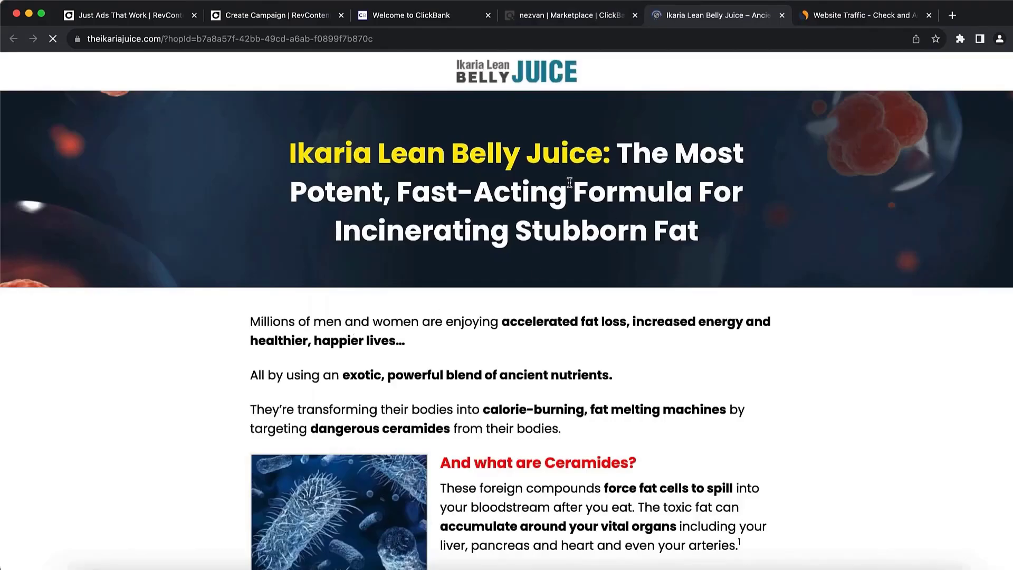
Examine the Ikaria Lean Belly Juice sales page, including its ingredients, bonuses and supply package prices.
scroll(507, 243, down, 20)
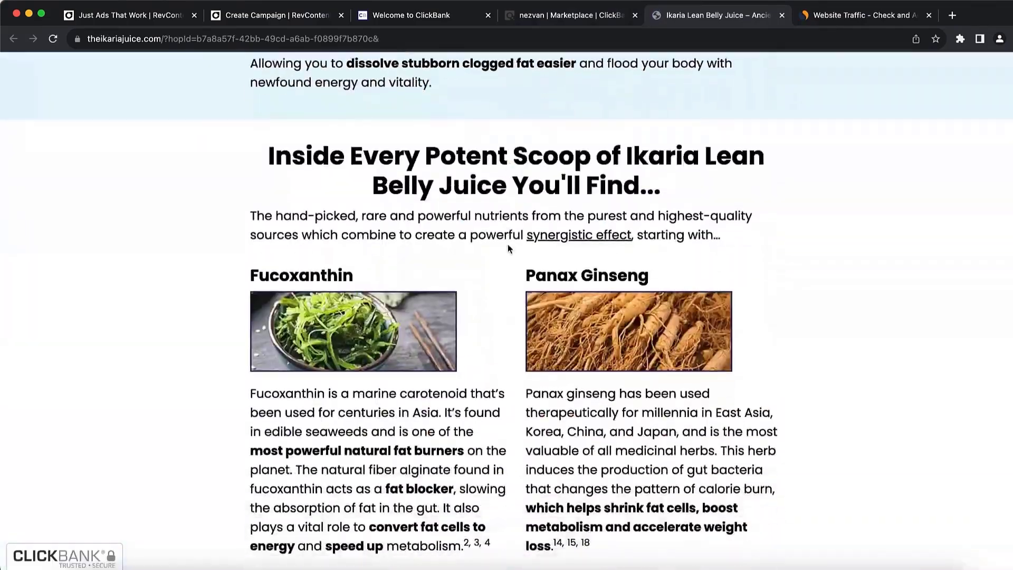
scroll(507, 244, down, 20)
scroll(507, 243, up, 20)
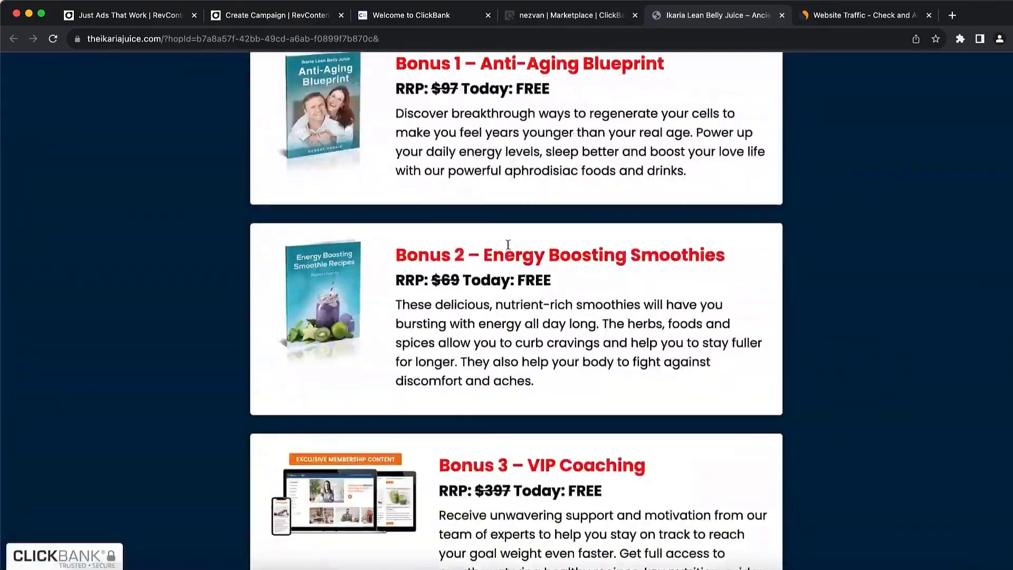
scroll(508, 244, down, 20)
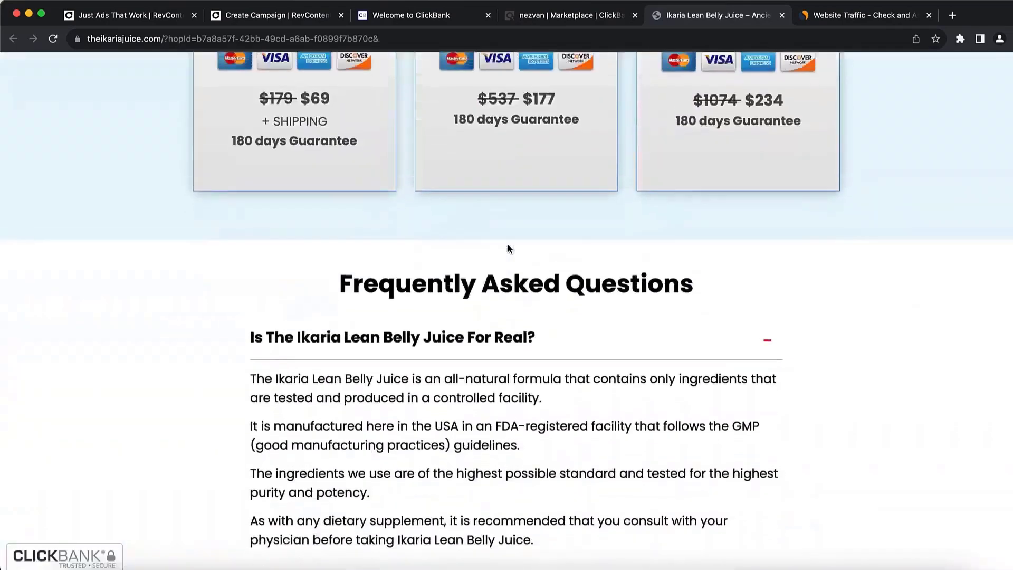
scroll(507, 243, up, 4)
scroll(507, 244, up, 3)
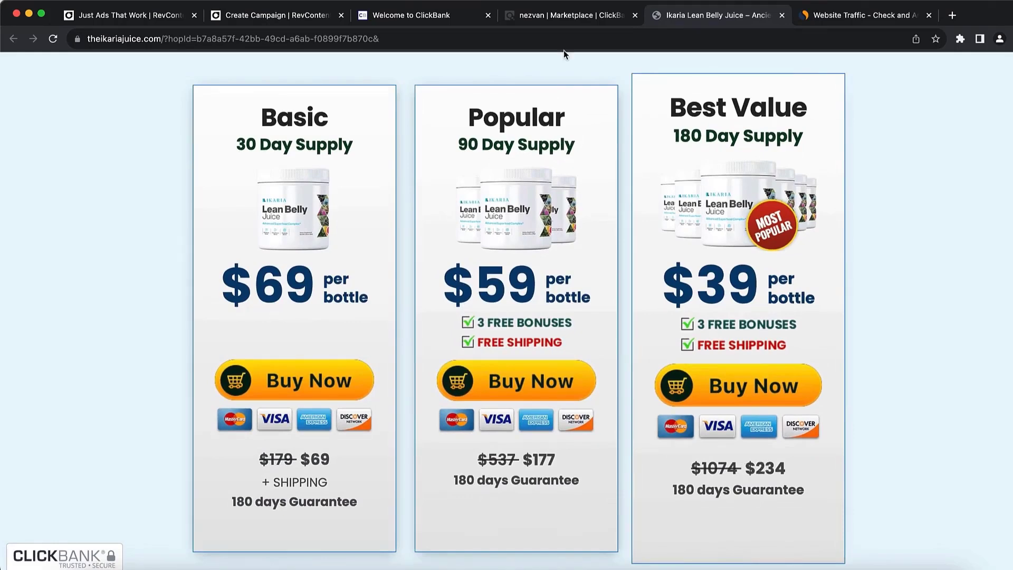
Return to the ClickBank marketplace, open the Ikaria Juice affiliate page and look over its reasons to promote.
click(543, 15)
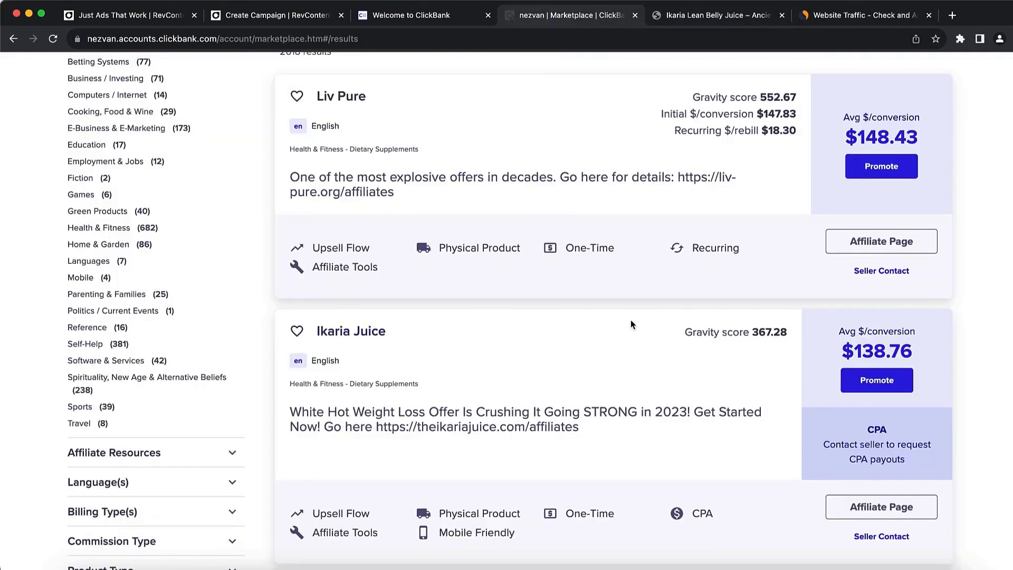
click(298, 19)
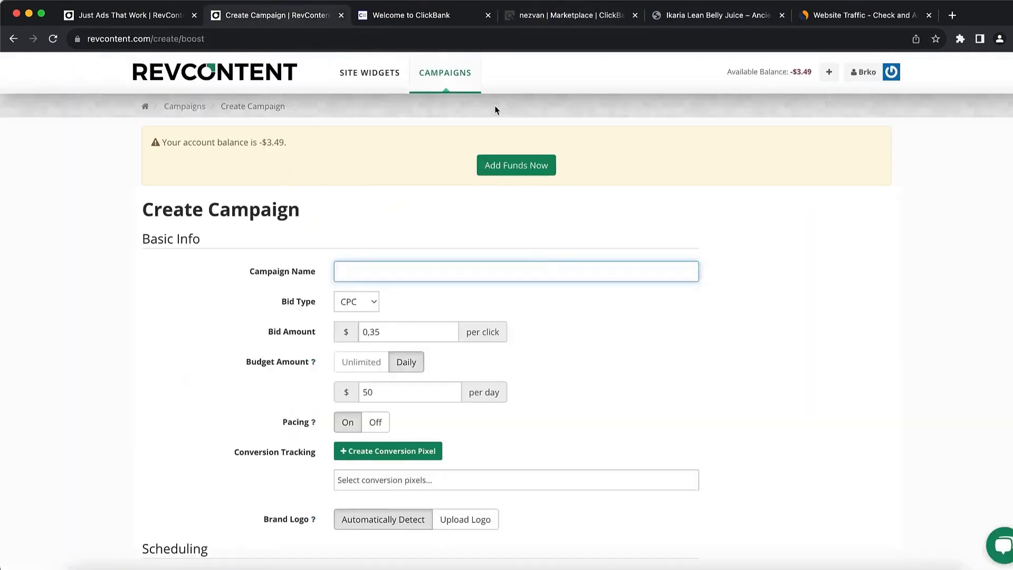
click(550, 11)
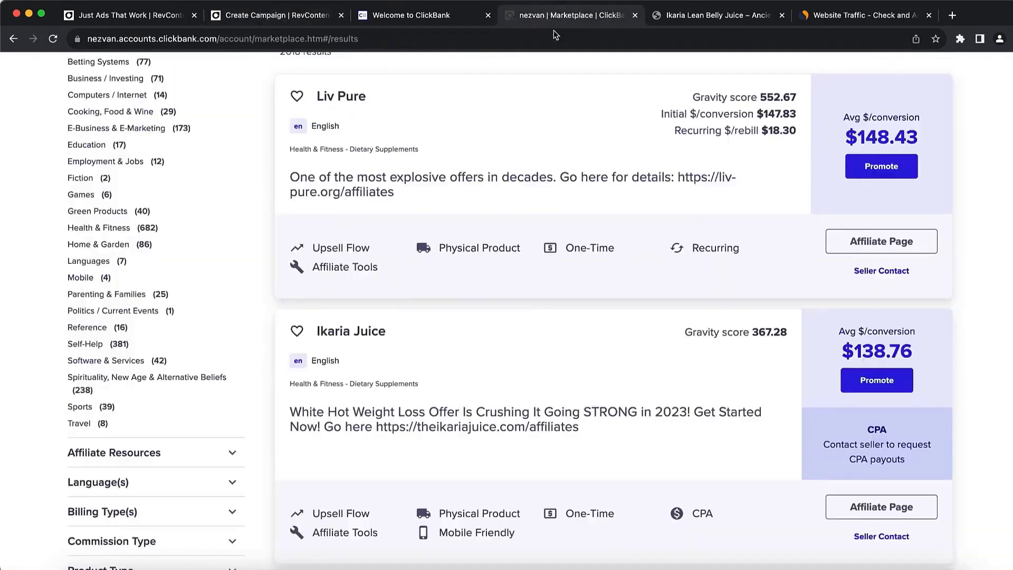
click(871, 509)
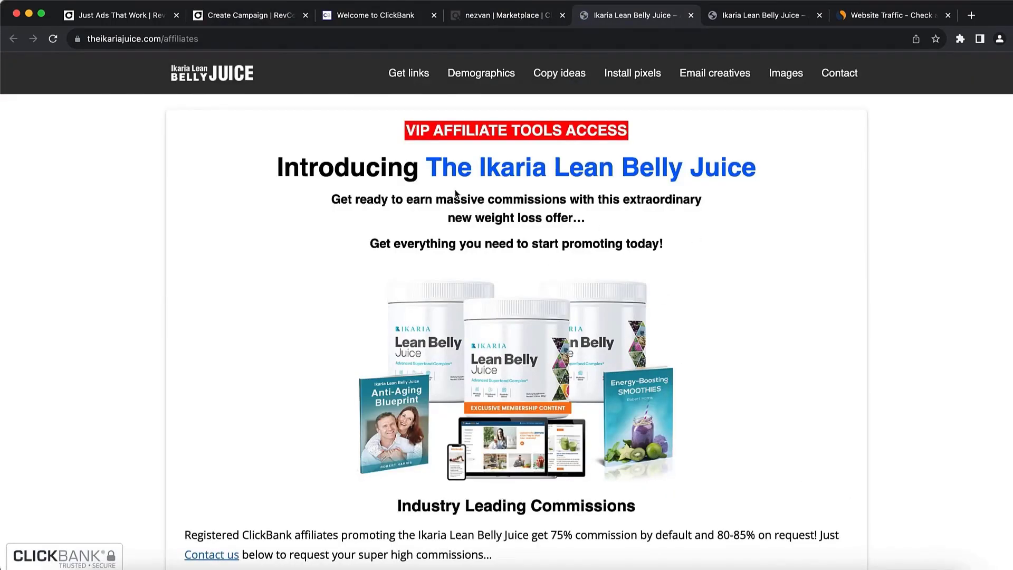
scroll(476, 235, down, 3)
scroll(477, 236, down, 10)
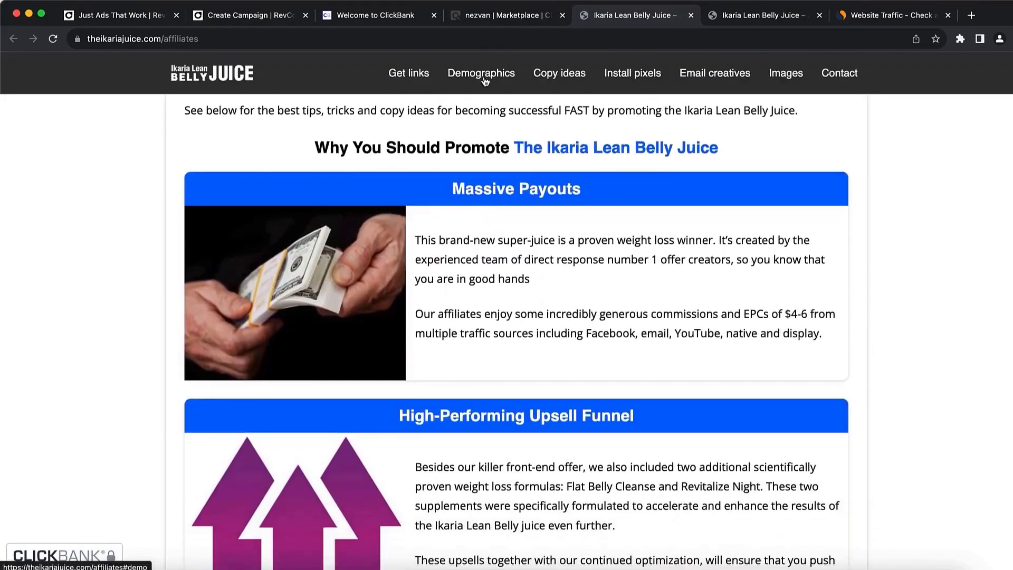
Examine the affiliate page's Demographics section for target countries, gender split and age group, continuing to the Copy Ideas.
click(483, 79)
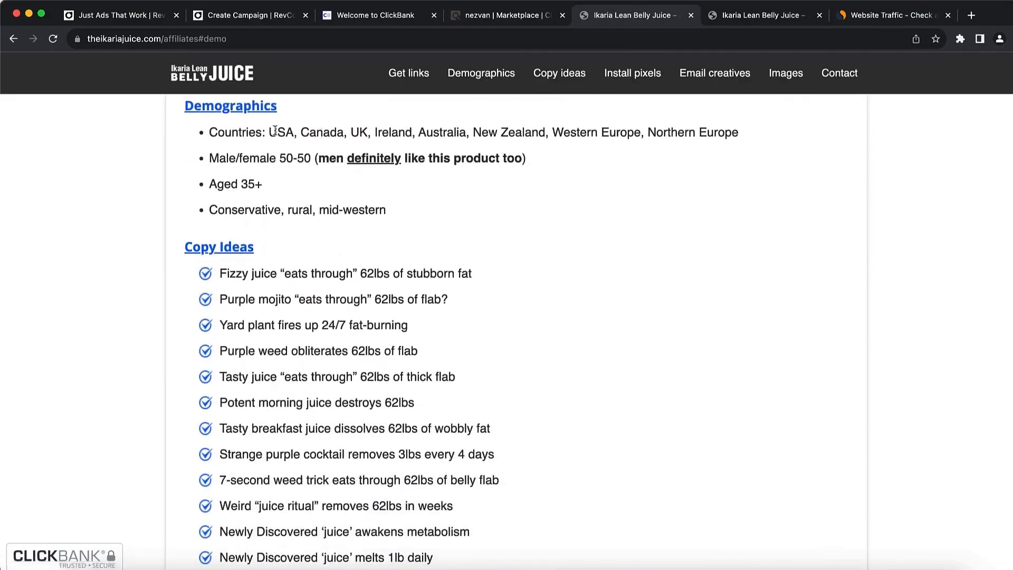
drag(275, 131, 426, 129)
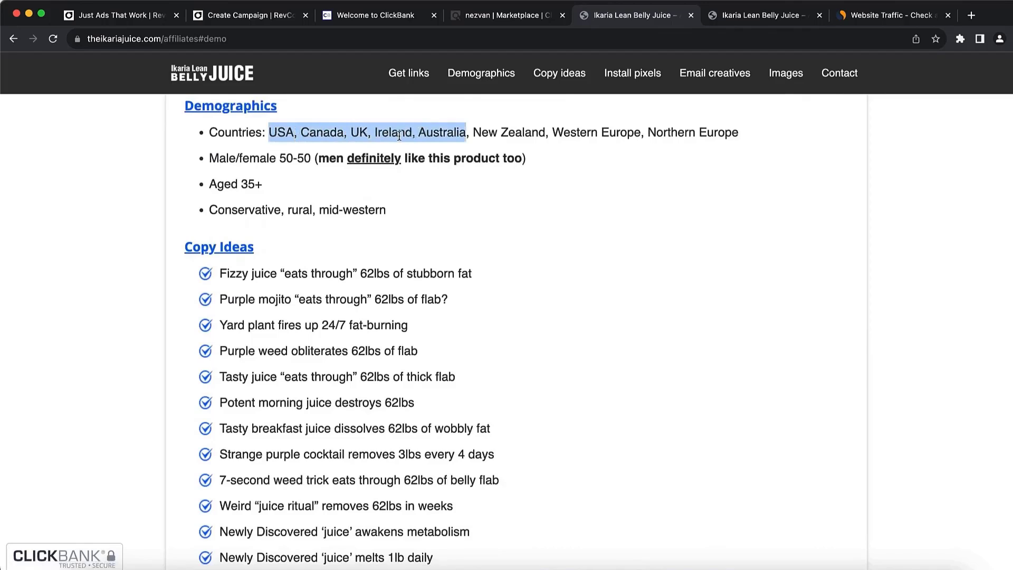
click(438, 132)
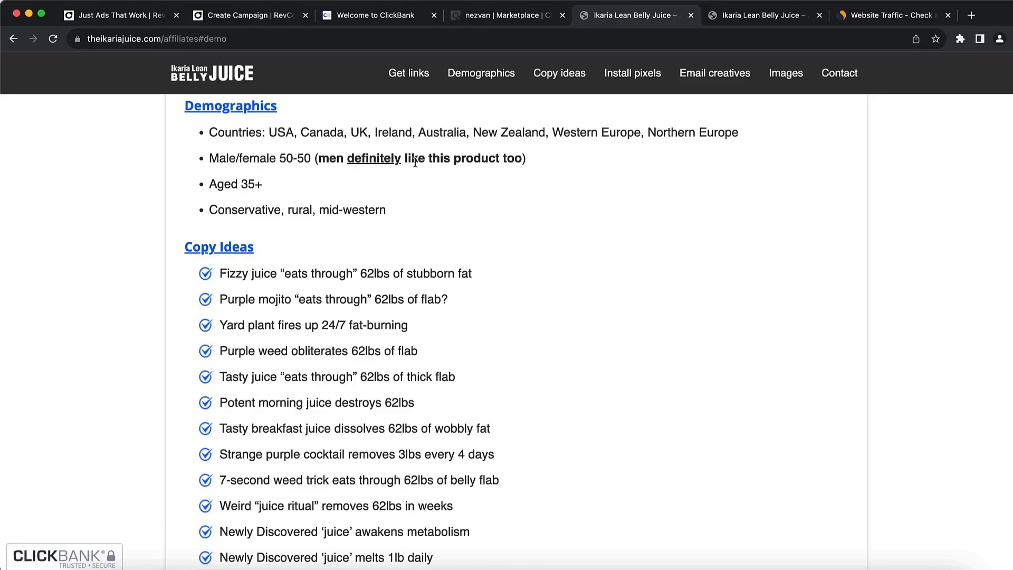
double_click(260, 158)
click(264, 163)
scroll(264, 163, up, 1)
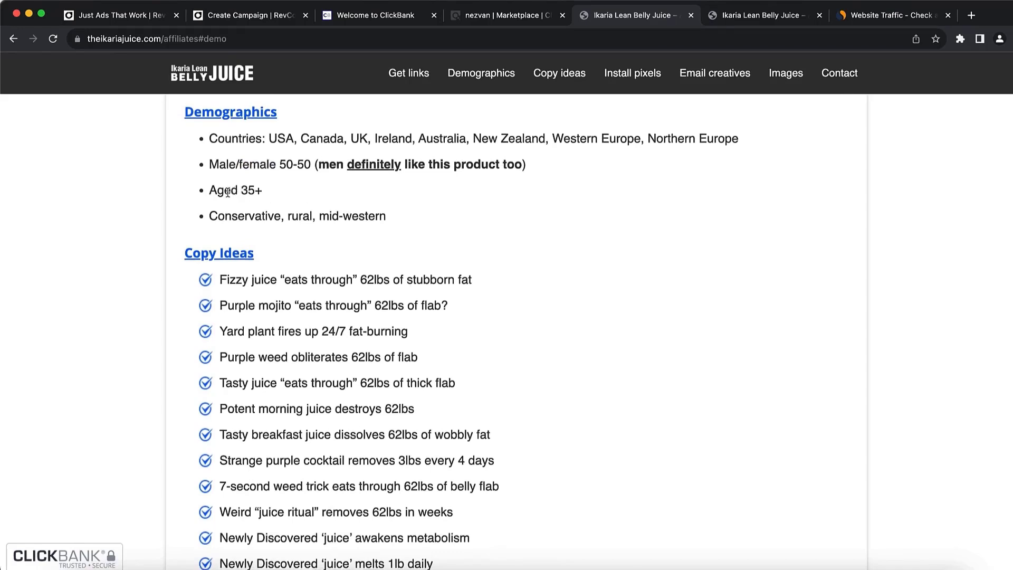
drag(209, 194, 278, 192)
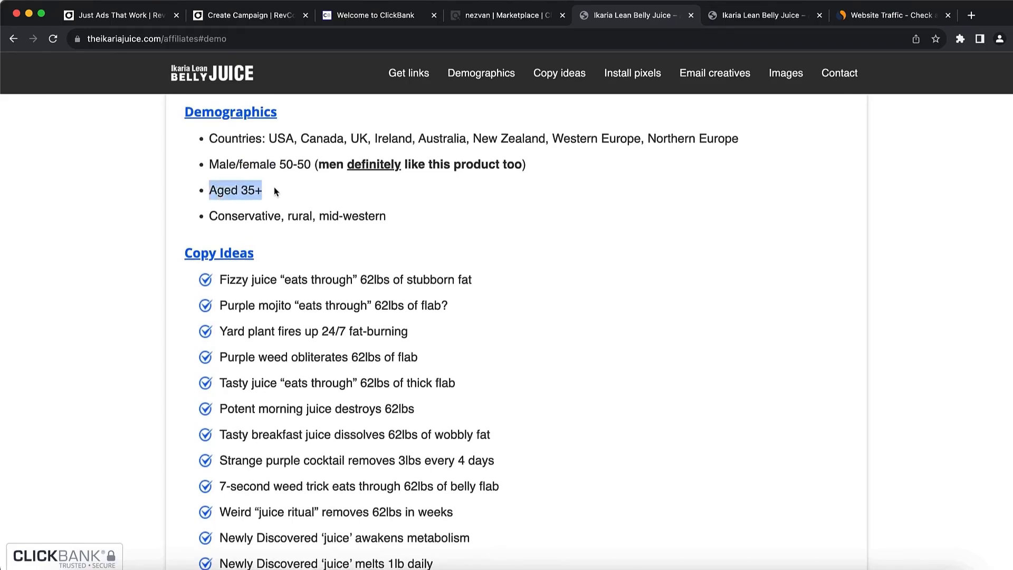
click(246, 215)
scroll(367, 185, down, 1)
scroll(366, 186, down, 1)
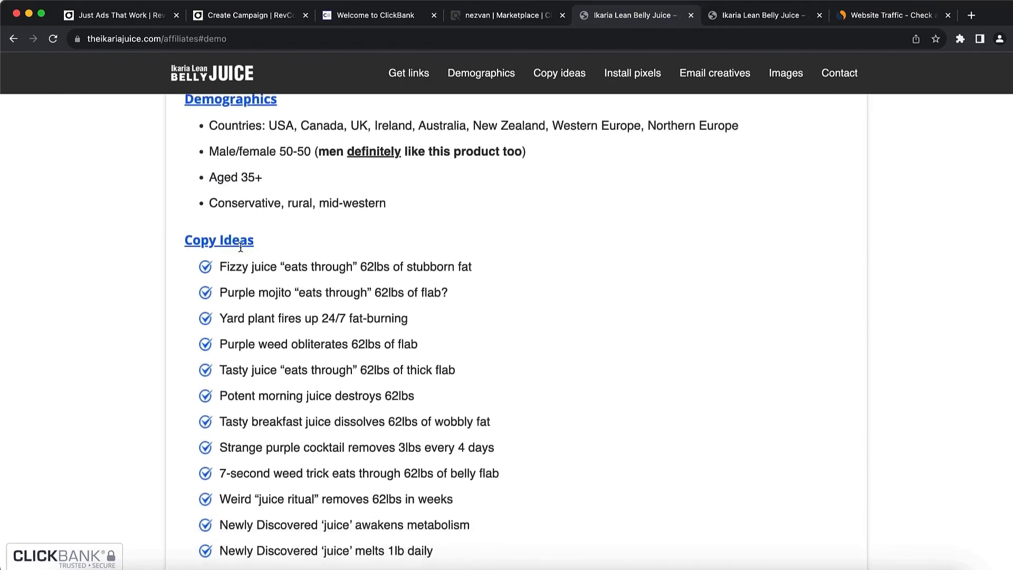
Browse the campaign images supplied on the Ikaria Lean Belly Juice affiliate page.
click(785, 74)
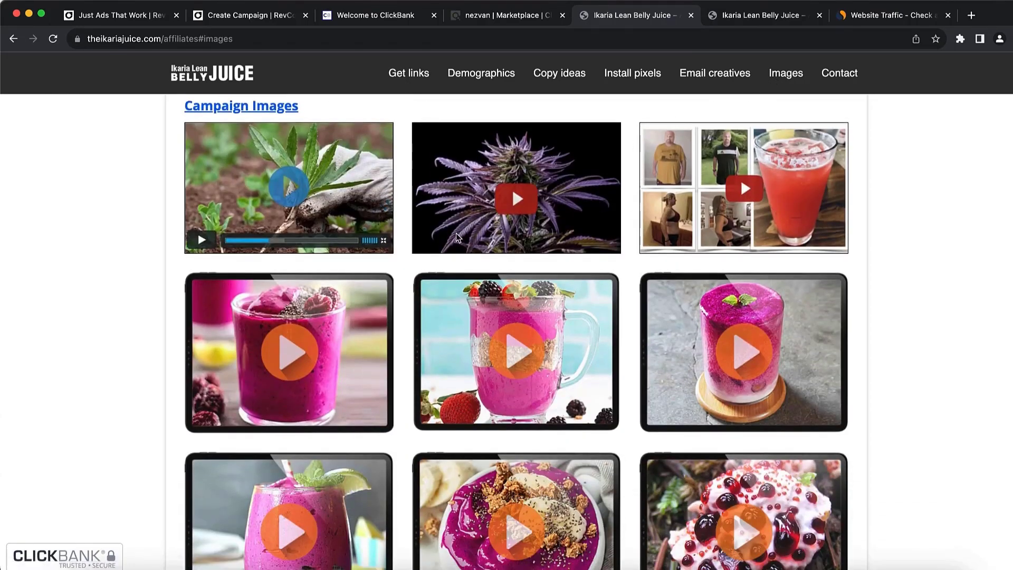
scroll(455, 234, down, 10)
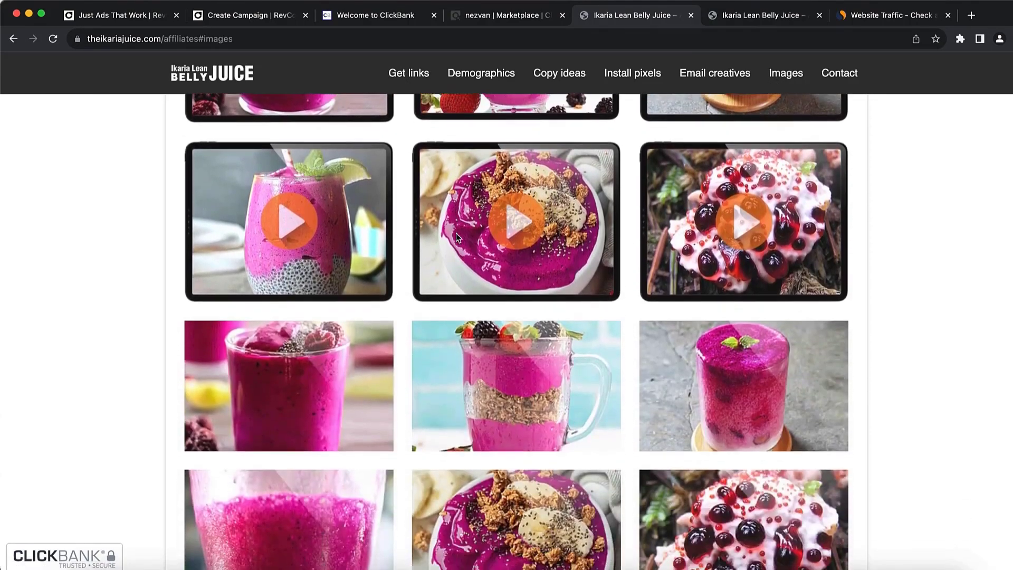
scroll(456, 233, down, 2)
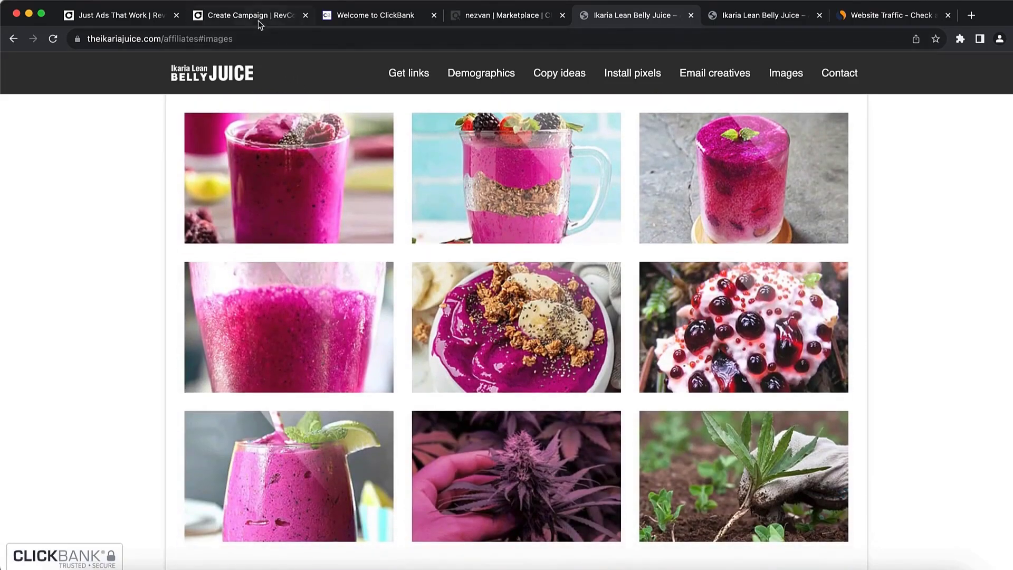
Switch to RevContent's campaign creation form, name the campaign Ikaria Juice and choose CPC as the bid type.
click(275, 21)
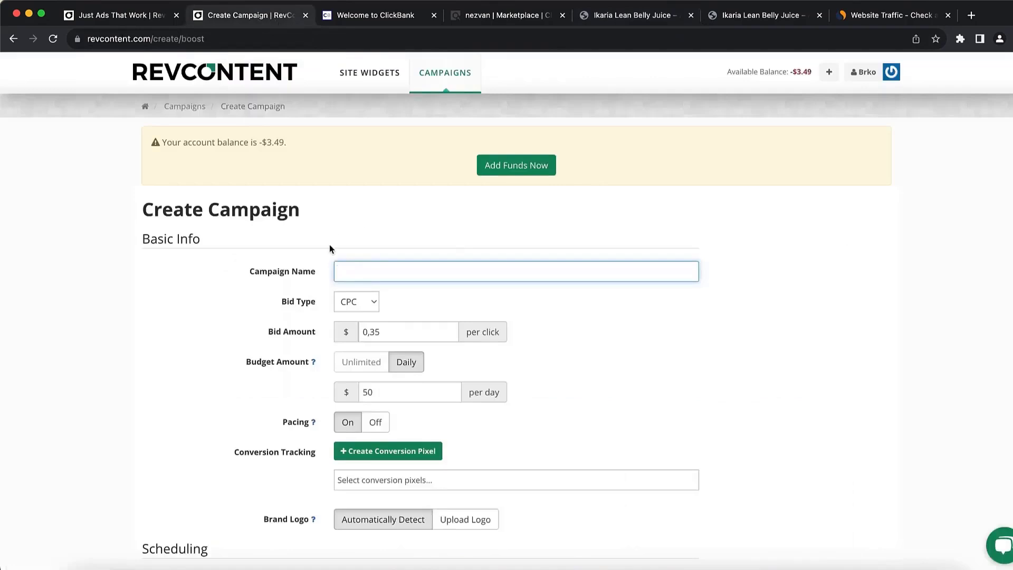
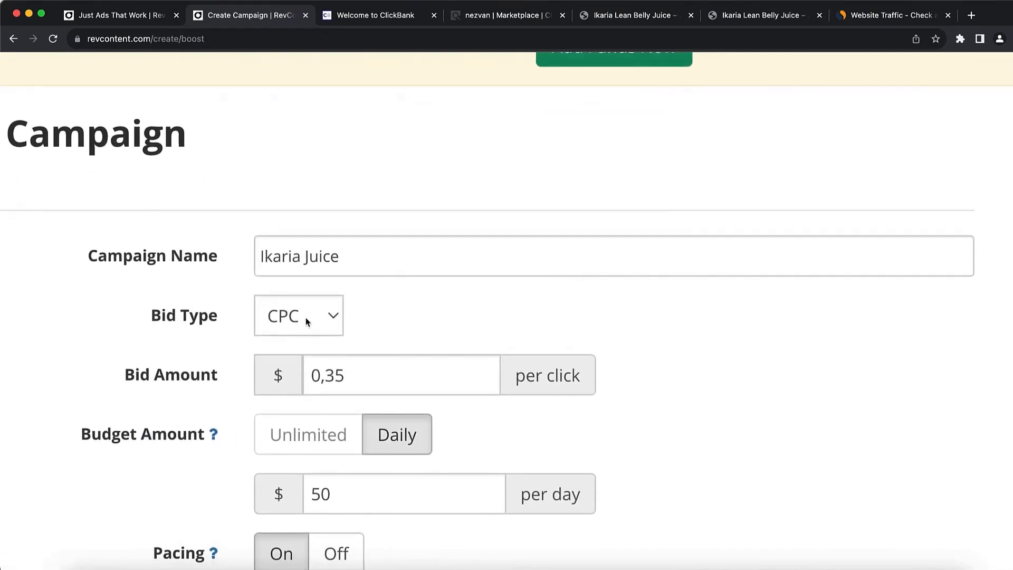
click(307, 321)
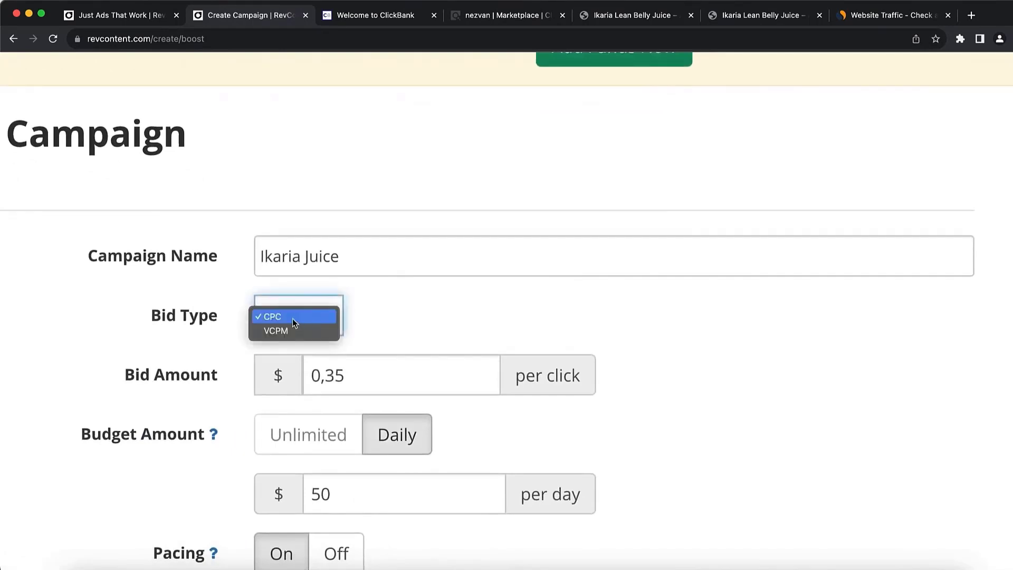
click(293, 317)
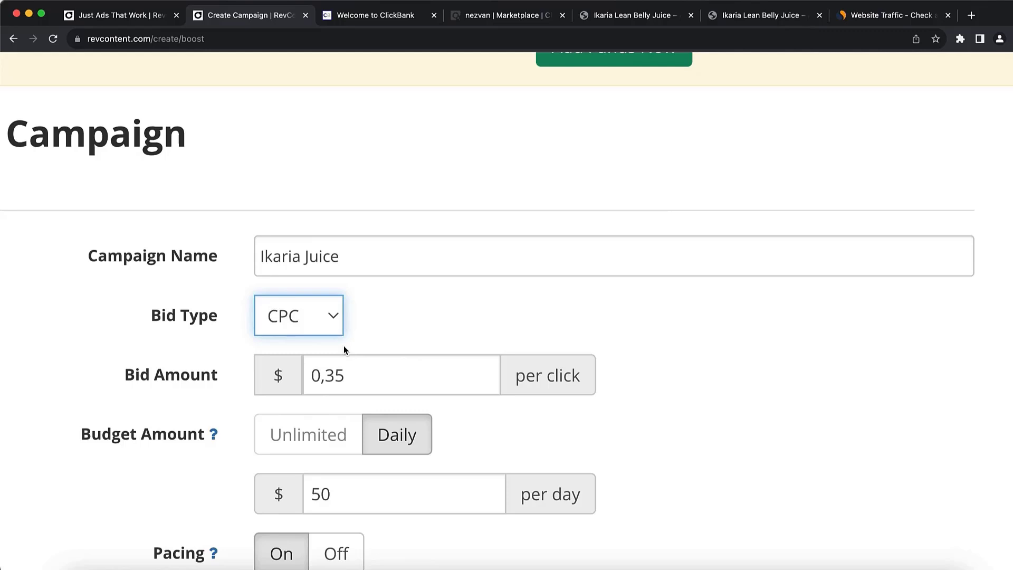
scroll(381, 324, down, 2)
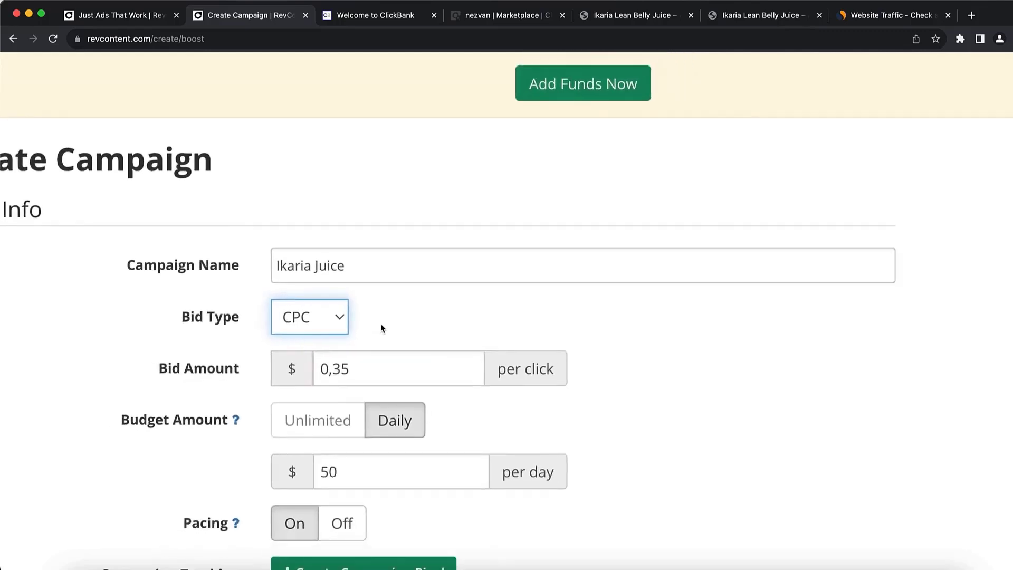
scroll(380, 327, left, 1)
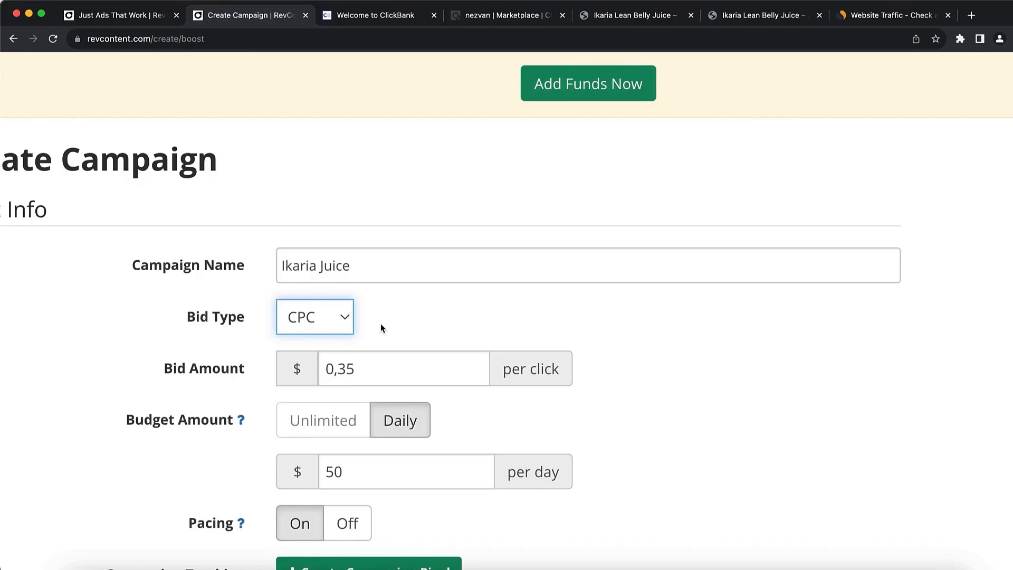
Switch to the ClickBank marketplace and check the Ikaria Juice offer's average earnings per conversion.
click(471, 16)
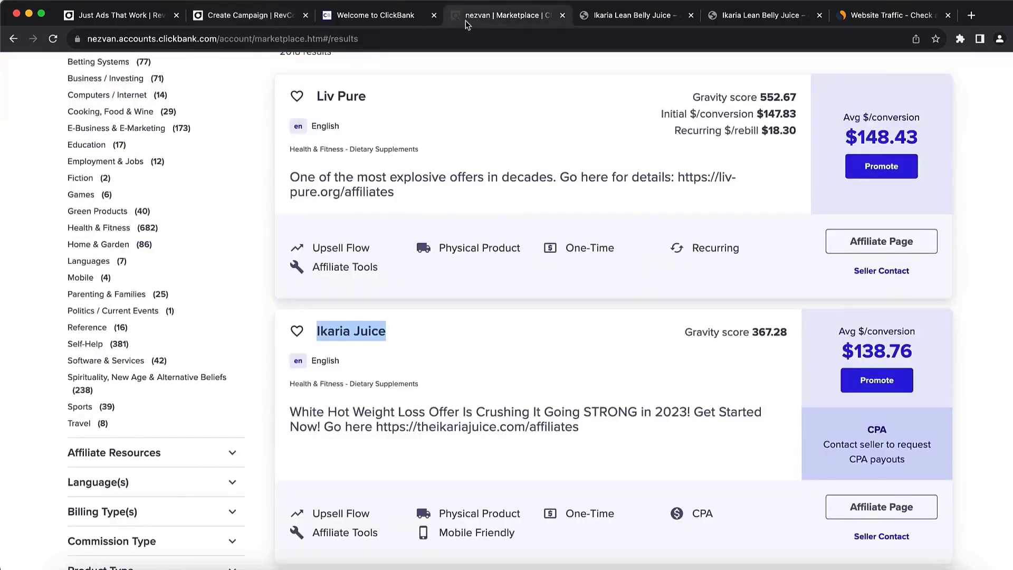
click(968, 340)
mouse_move(880, 352)
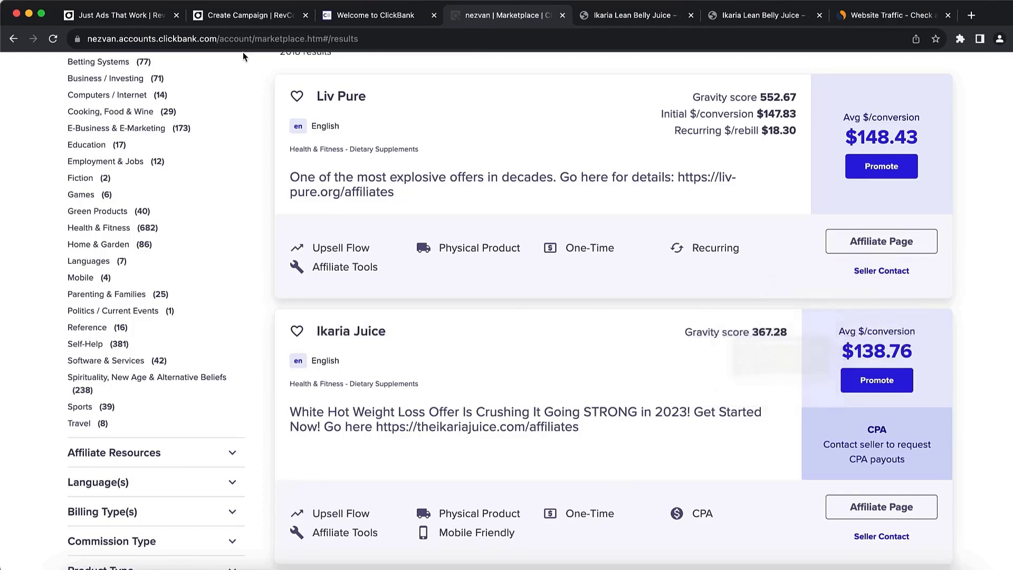
Return to the RevContent campaign form and set the bid amount to $0,20 per click.
click(231, 18)
click(496, 177)
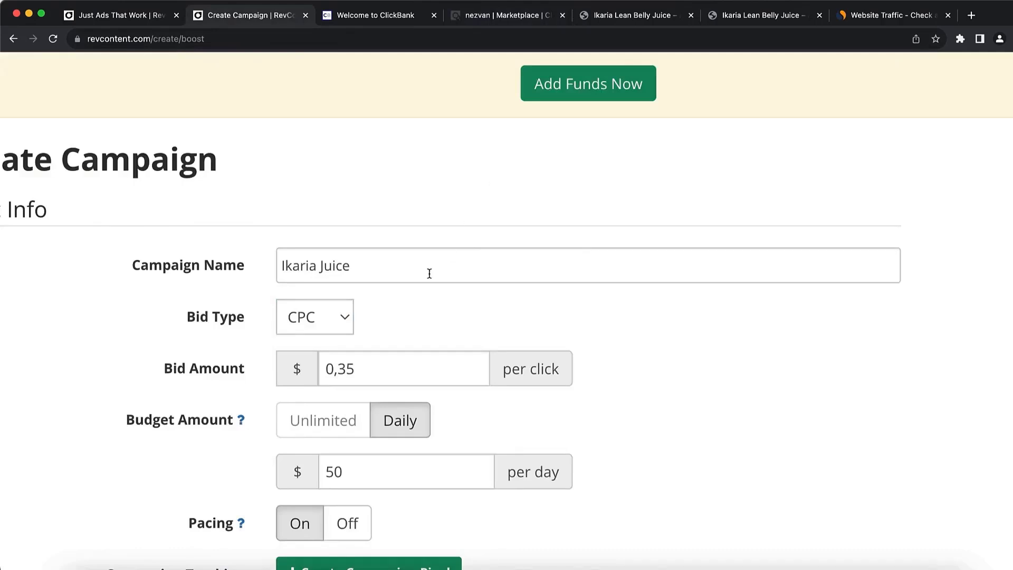
scroll(429, 271, down, 2)
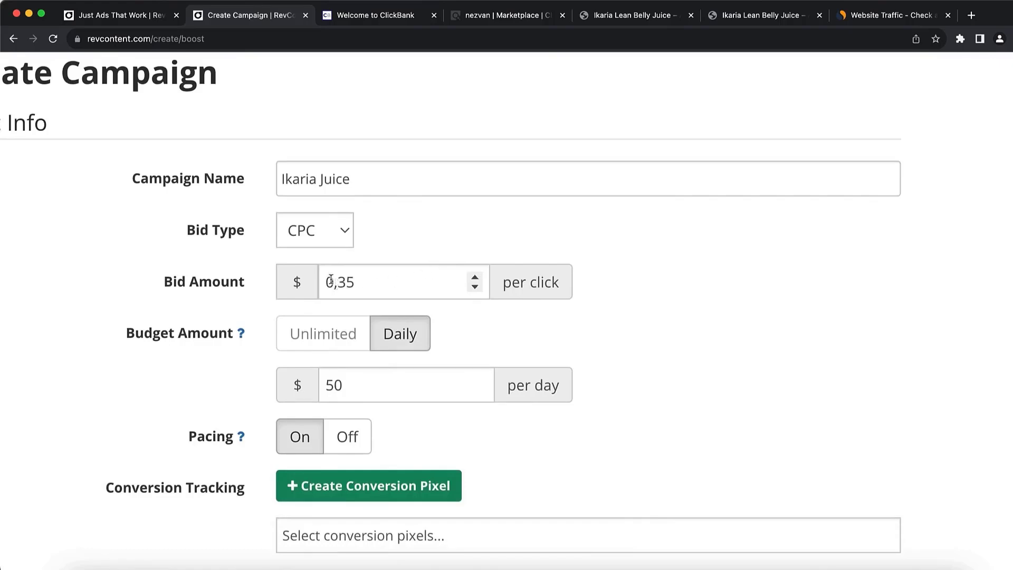
drag(354, 284, 337, 285)
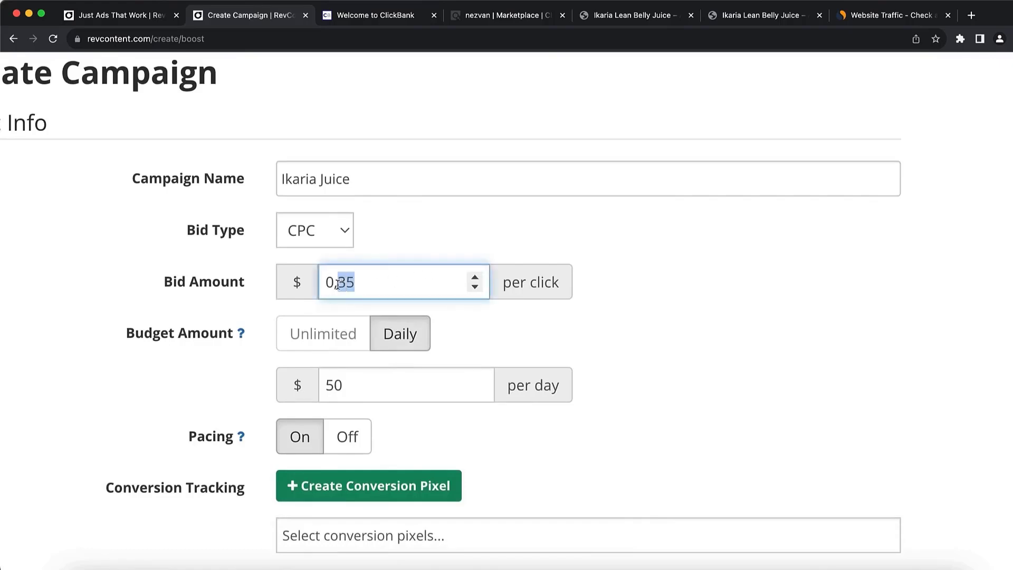
text(20)
click(457, 241)
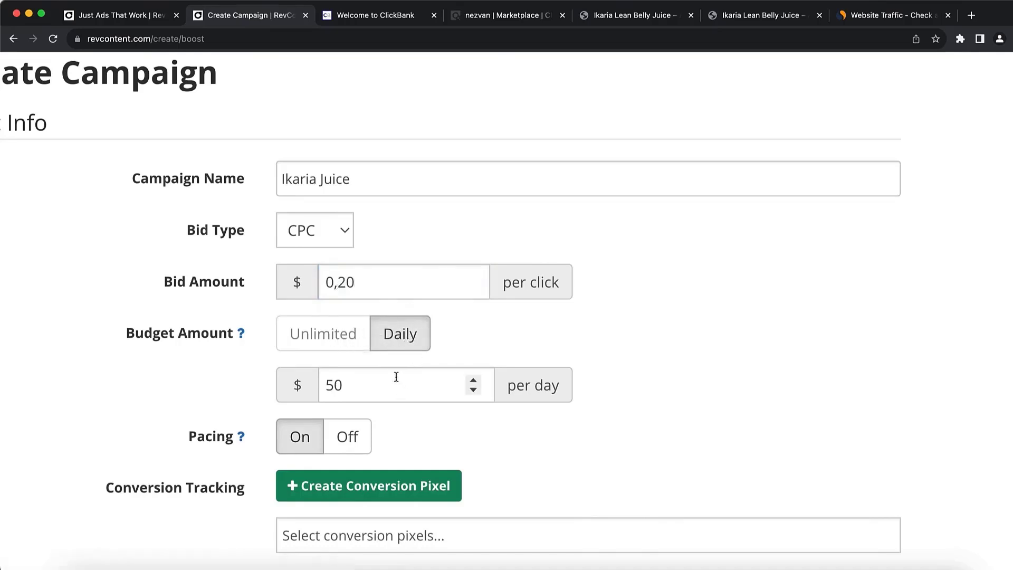
Examine the campaign form's daily budget, pacing, conversion tracking, brand logo and scheduling settings.
scroll(419, 389, down, 3)
scroll(419, 387, down, 1)
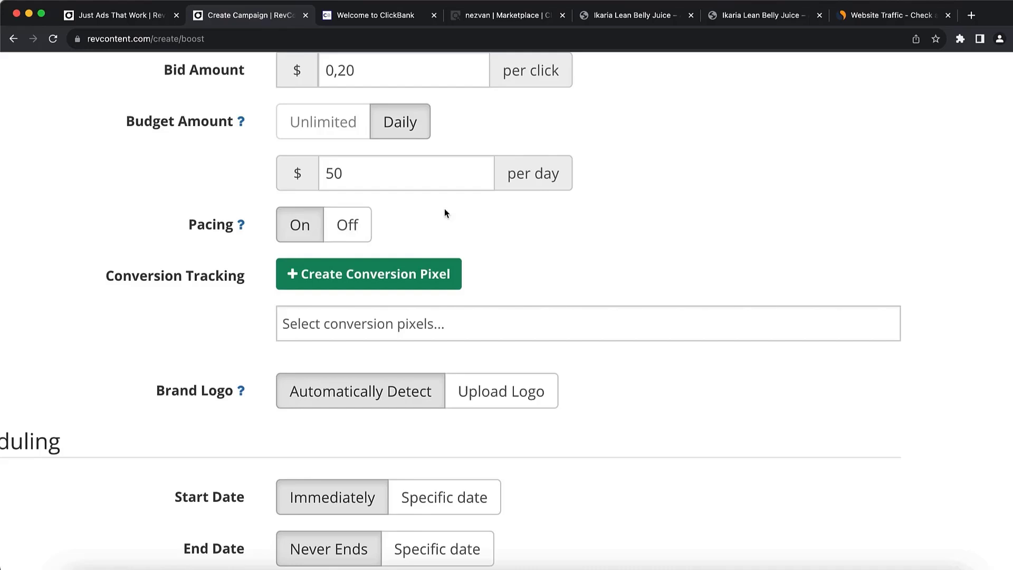
scroll(444, 213, down, 2)
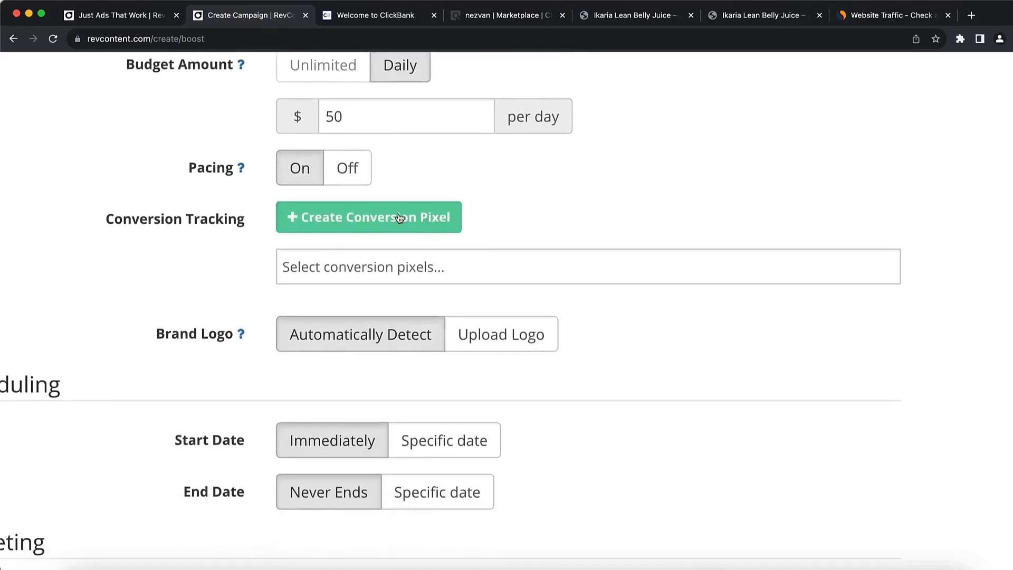
Examine the campaign form's start and end date options, traffic types, and location, device and language targeting settings.
scroll(389, 282, down, 3)
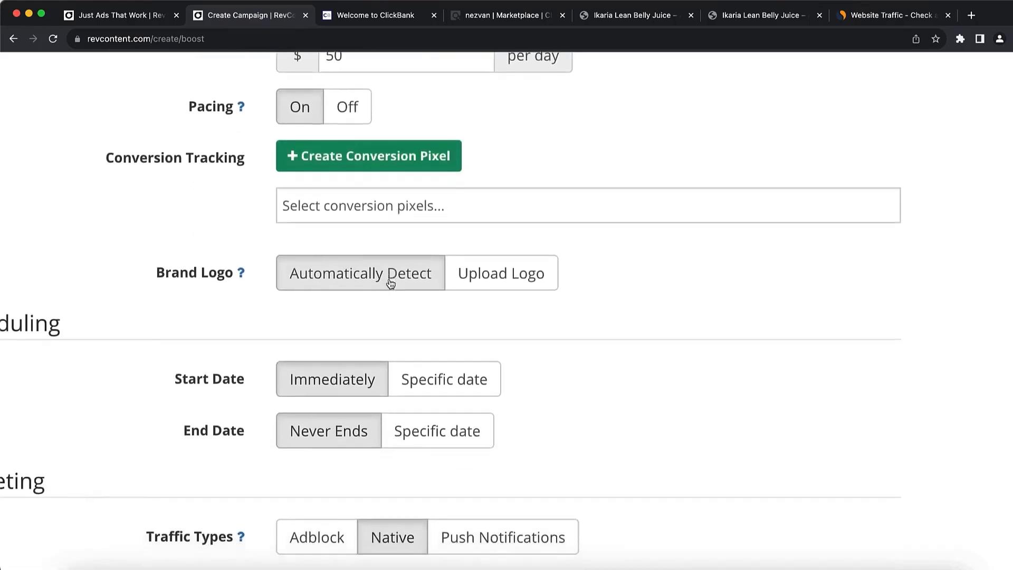
scroll(466, 269, down, 3)
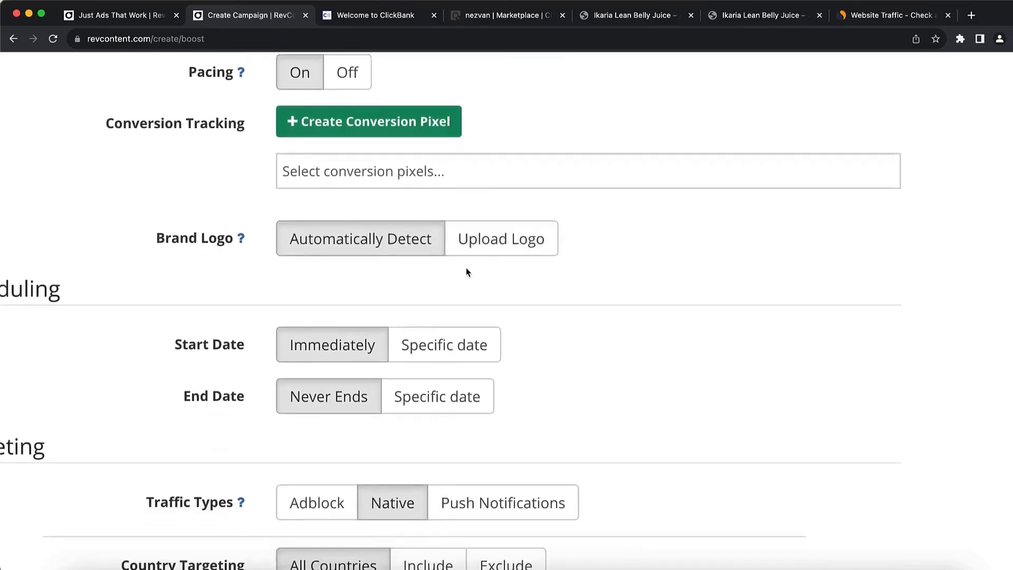
scroll(468, 273, left, 2)
scroll(467, 273, down, 1)
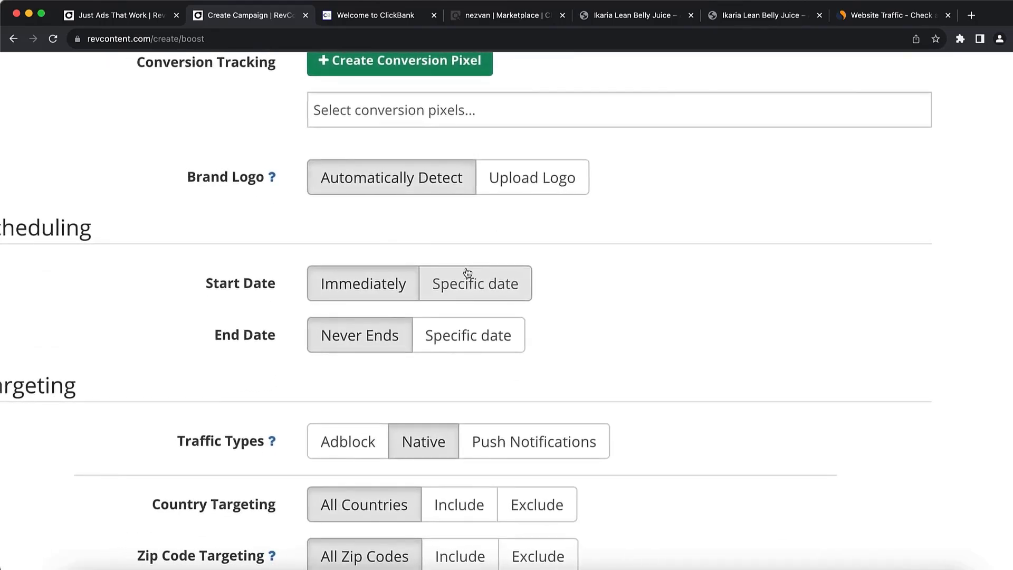
scroll(467, 273, down, 1)
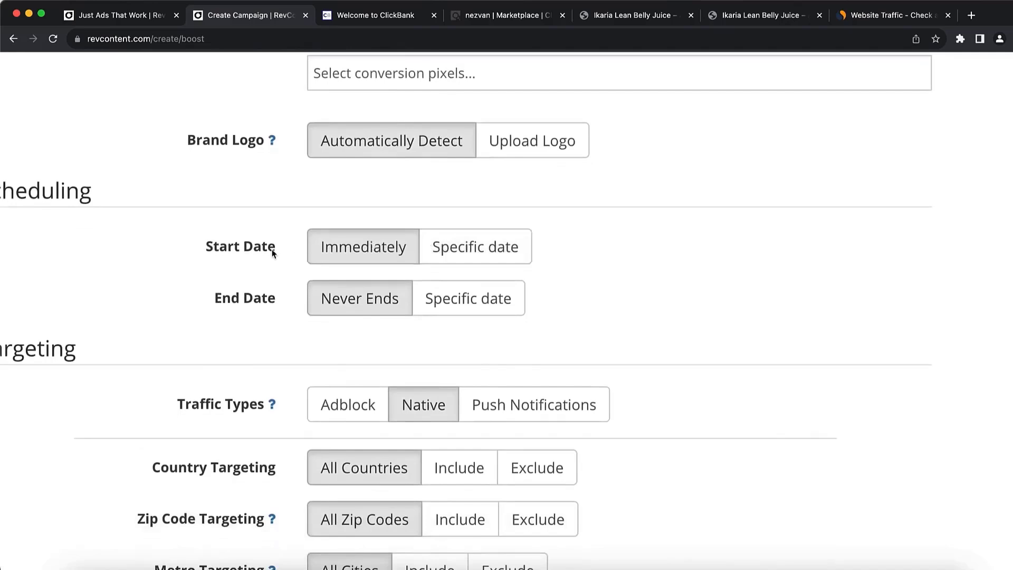
scroll(374, 295, down, 5)
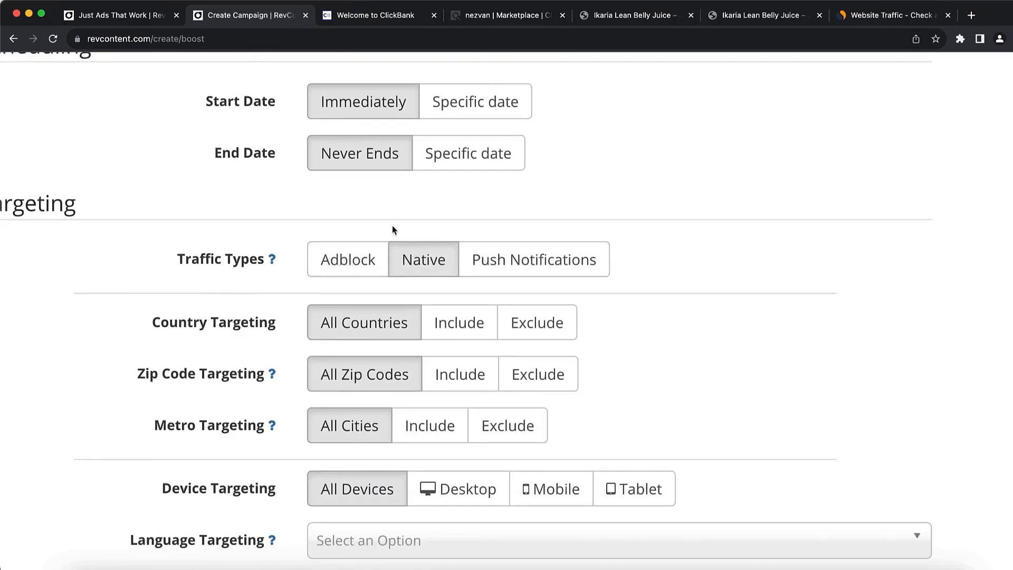
scroll(437, 262, down, 3)
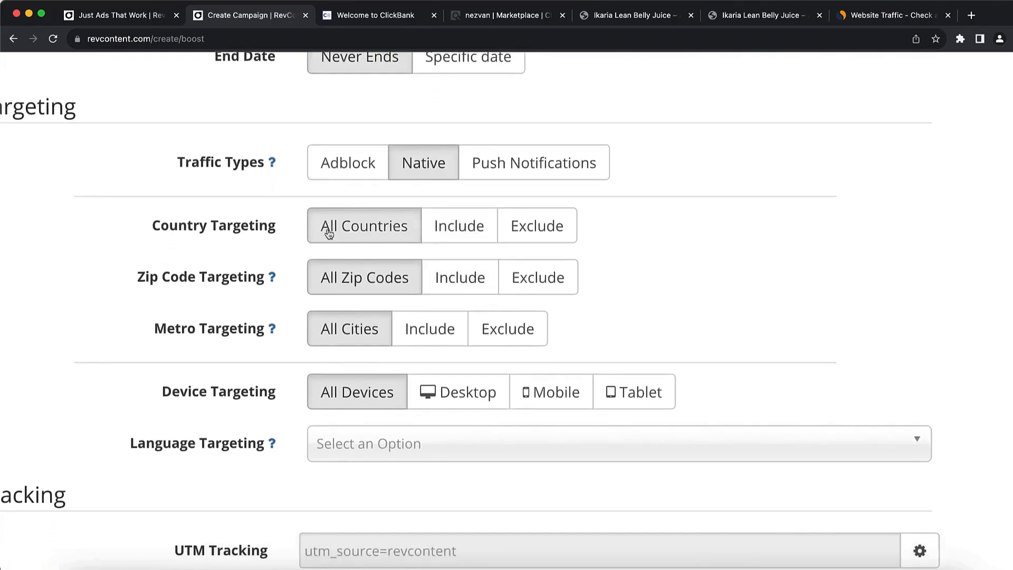
Check the demographics on the Ikaria Juice affiliate page and set the RevContent campaign's country targeting to include Canada.
click(639, 14)
scroll(453, 267, up, 15)
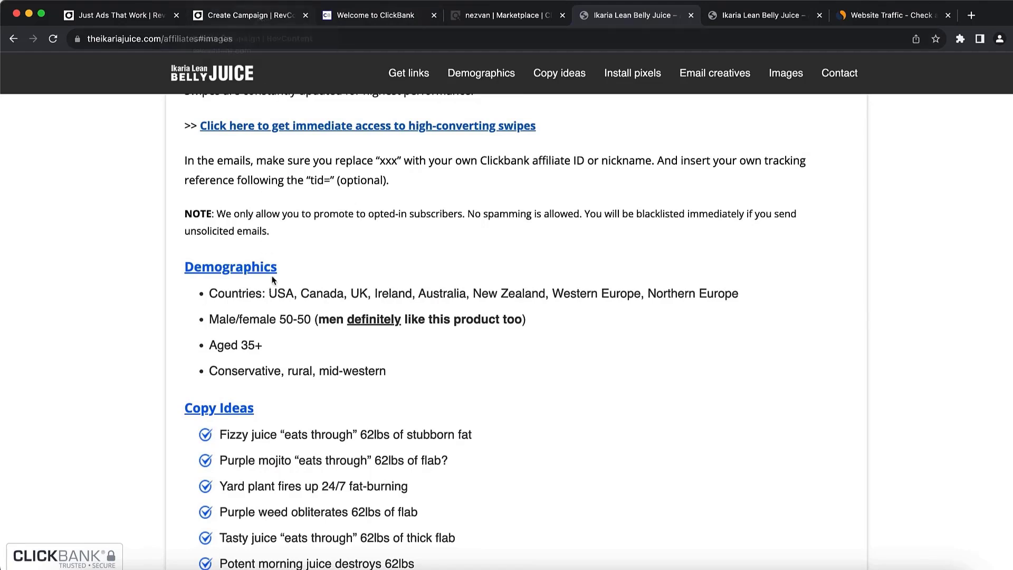
click(259, 15)
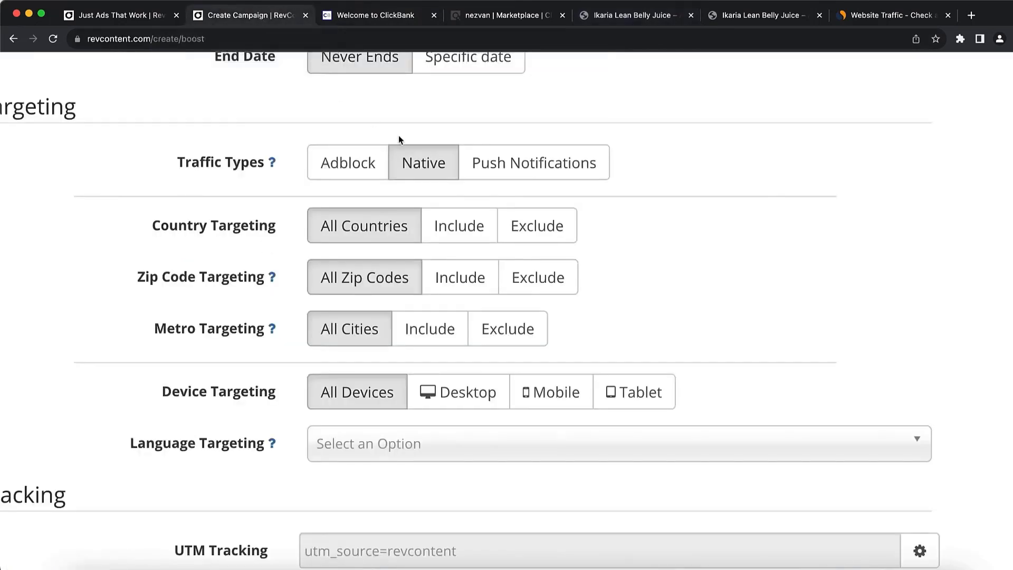
click(449, 246)
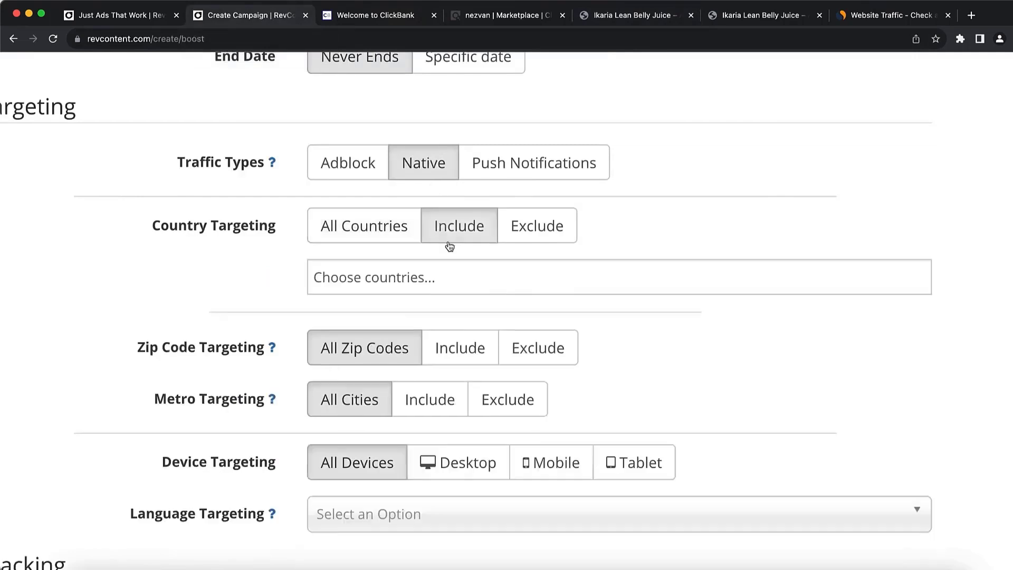
click(400, 279)
text(cana)
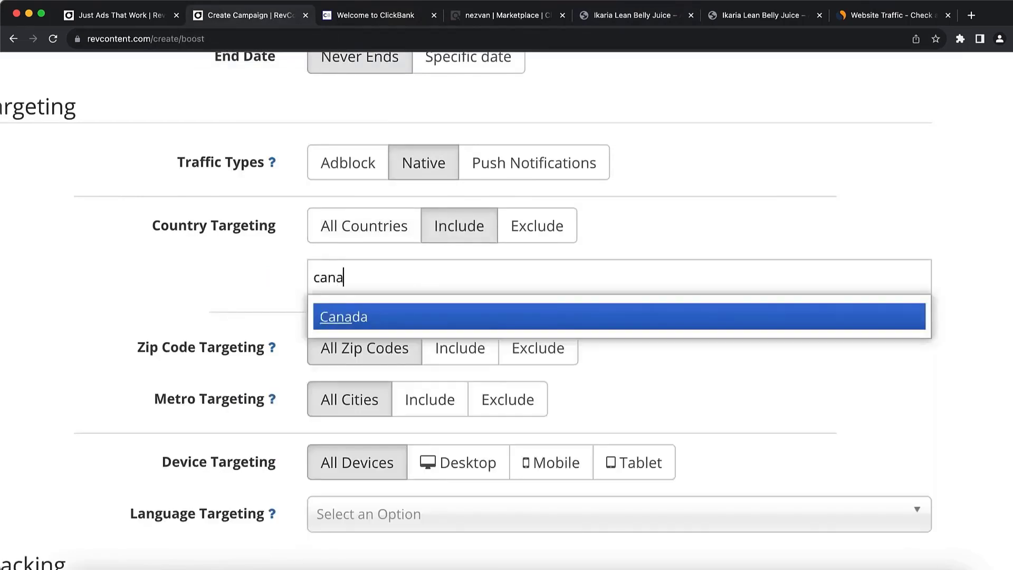
click(374, 318)
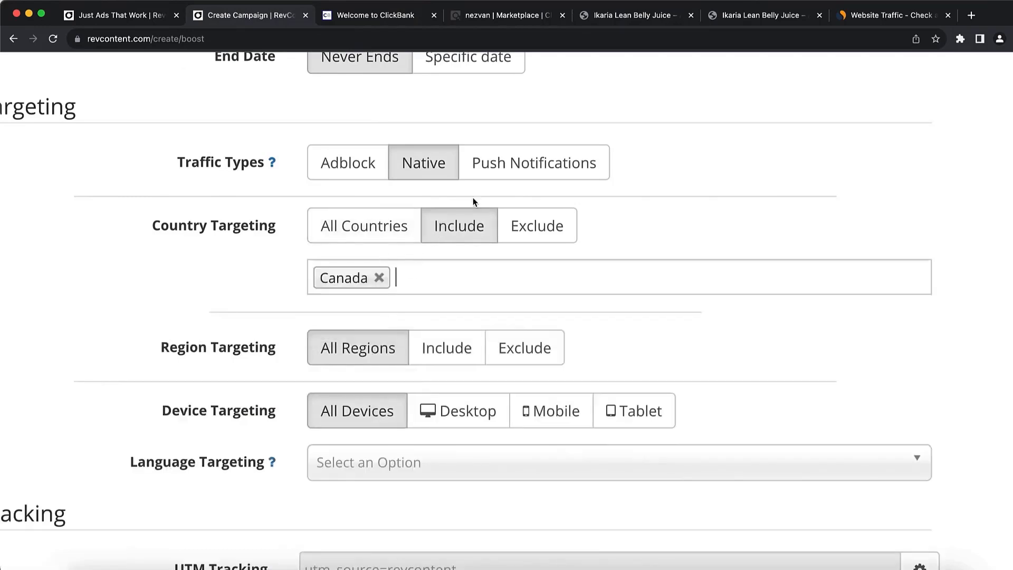
Recheck the recommended countries on the Ikaria Juice affiliate page and return to the RevContent campaign form.
click(758, 17)
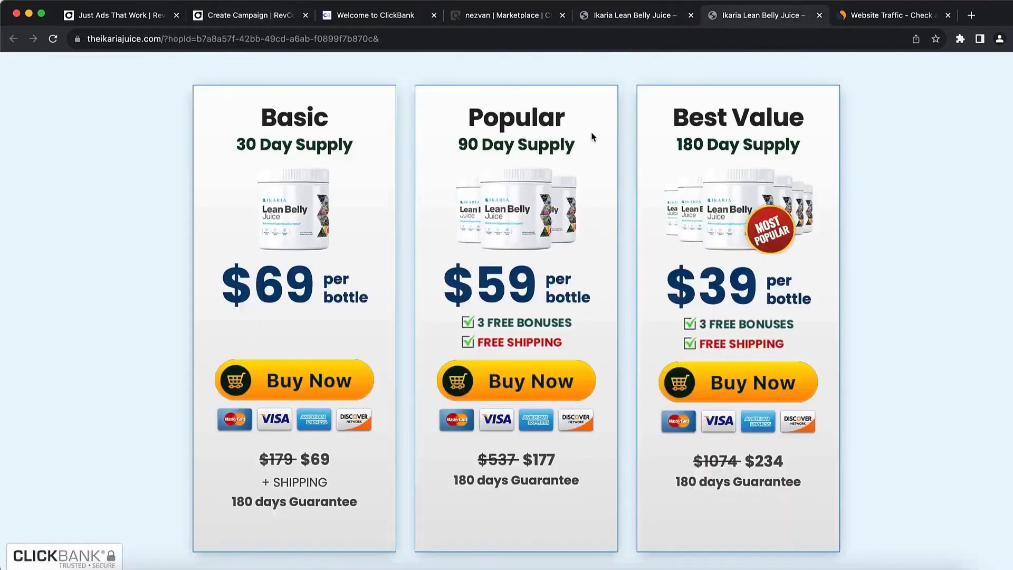
click(606, 15)
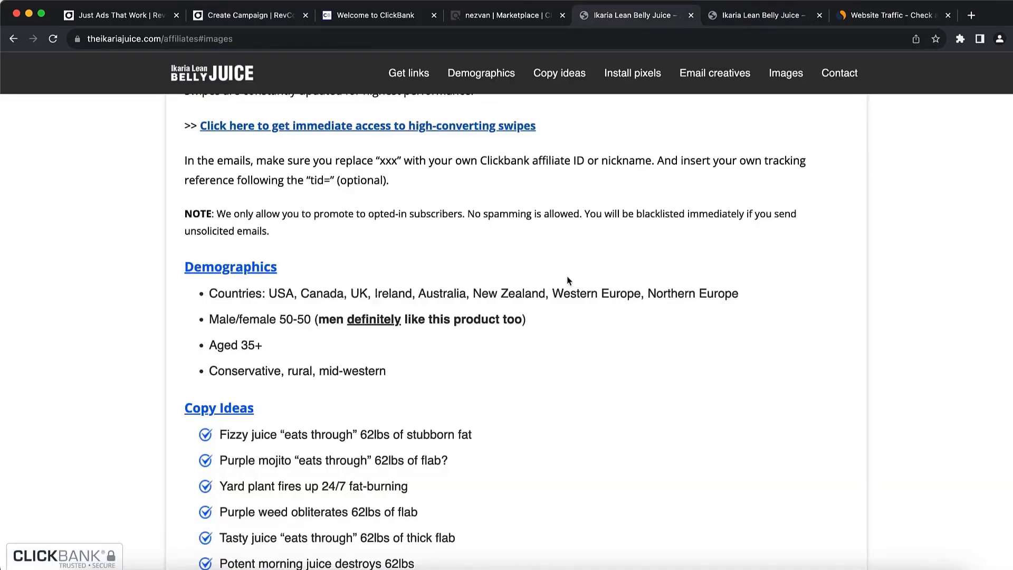
click(246, 11)
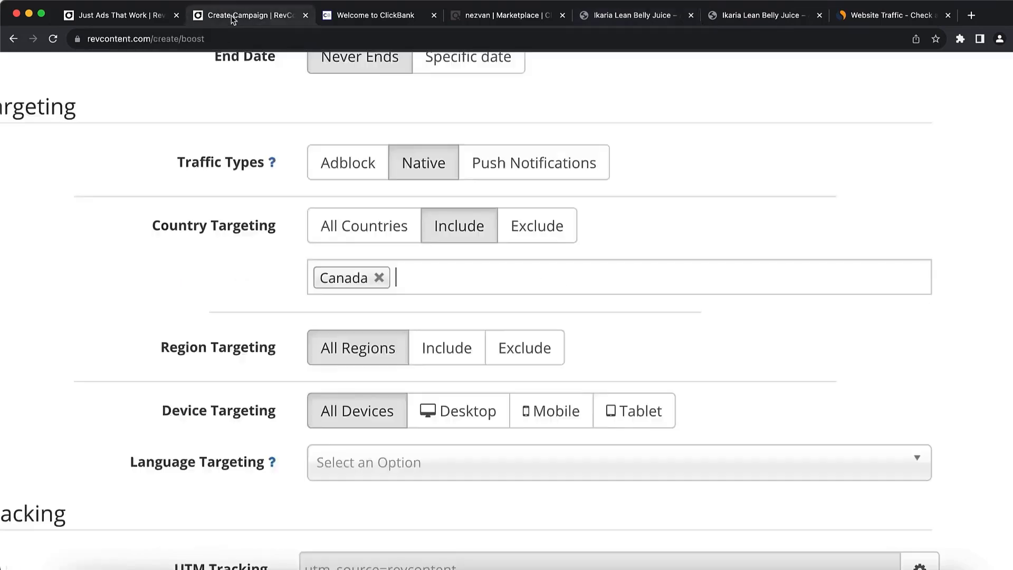
click(623, 225)
Set the campaign's device targeting to Mobile and limit it to the iOS operating system.
scroll(408, 278, down, 2)
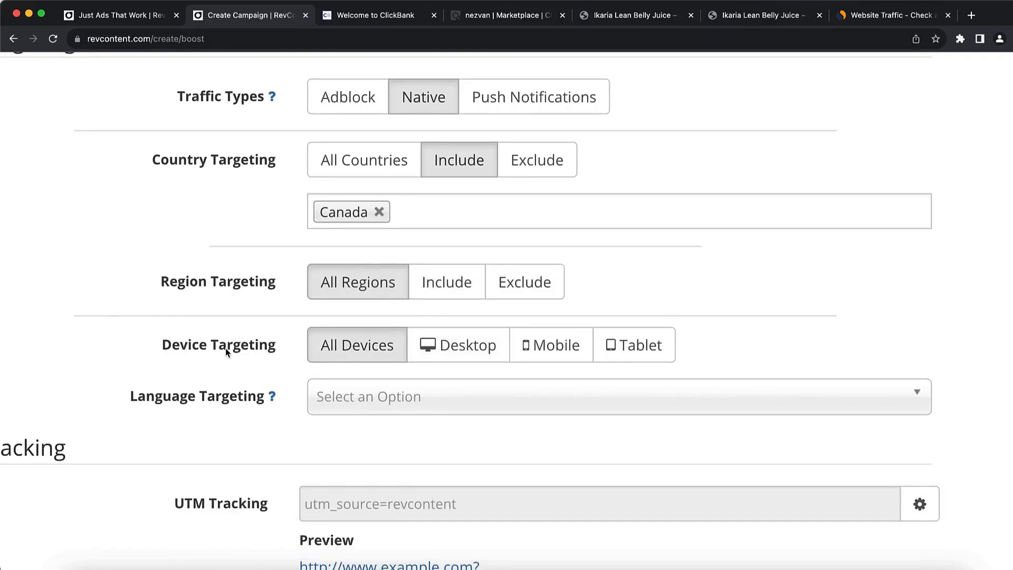
scroll(225, 349, down, 3)
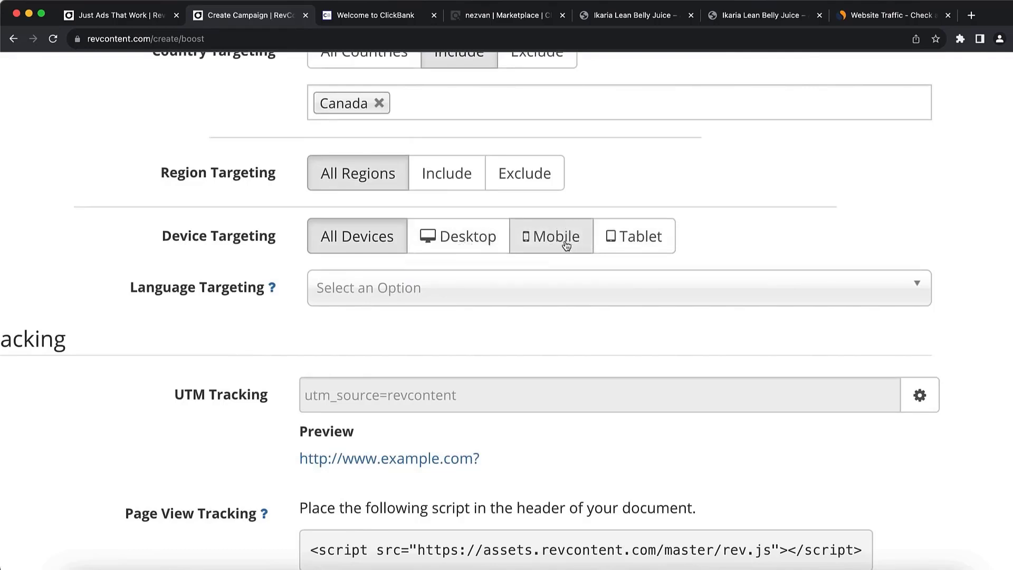
click(530, 241)
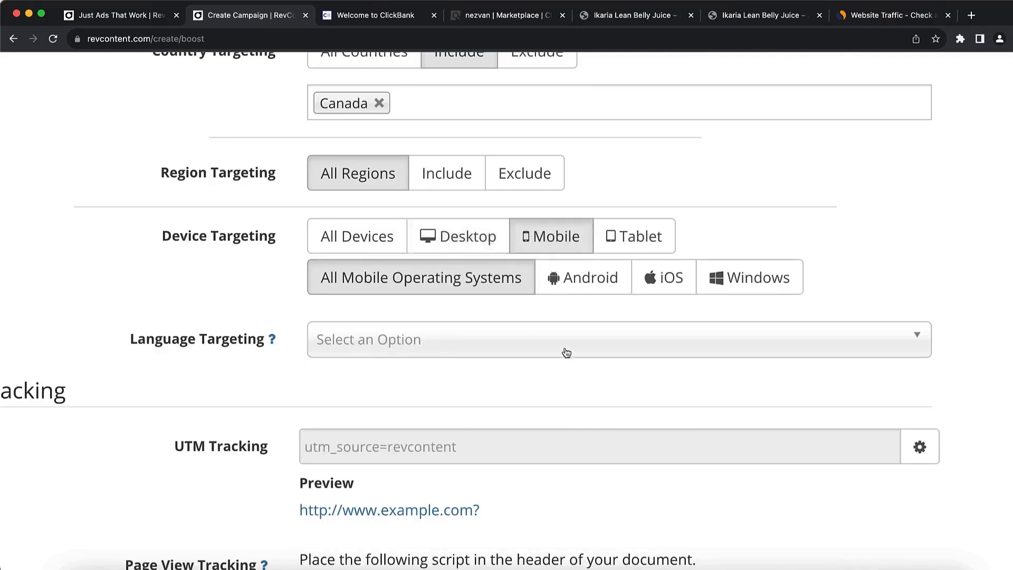
click(668, 291)
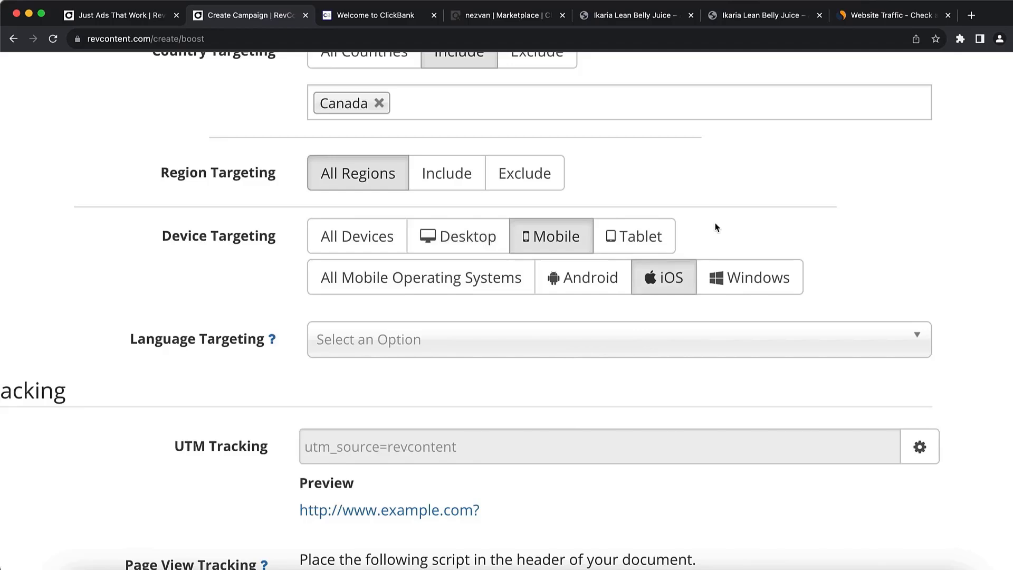
Set the campaign's language targeting to English and save the campaign.
scroll(715, 227, down, 3)
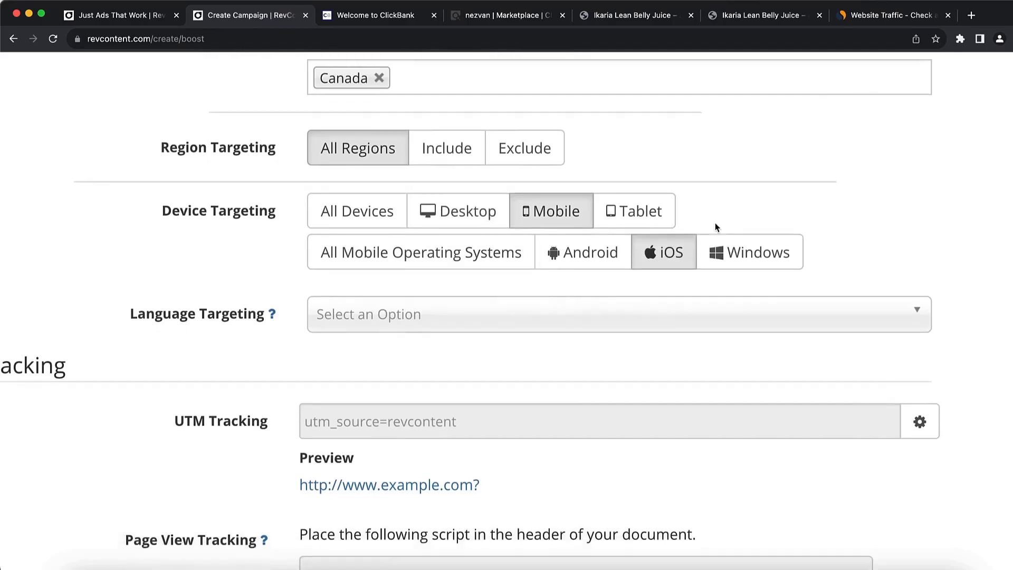
click(417, 278)
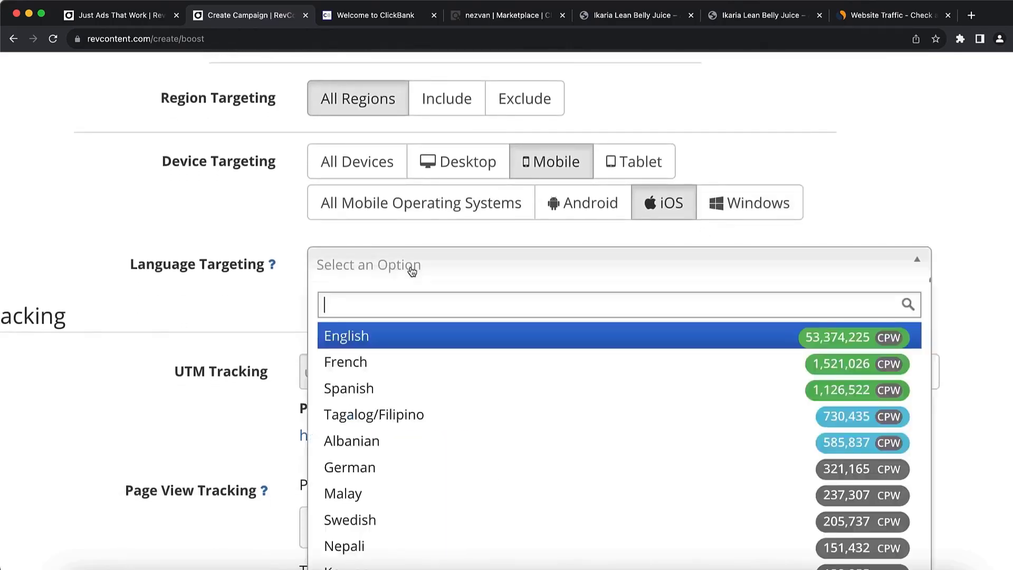
click(388, 338)
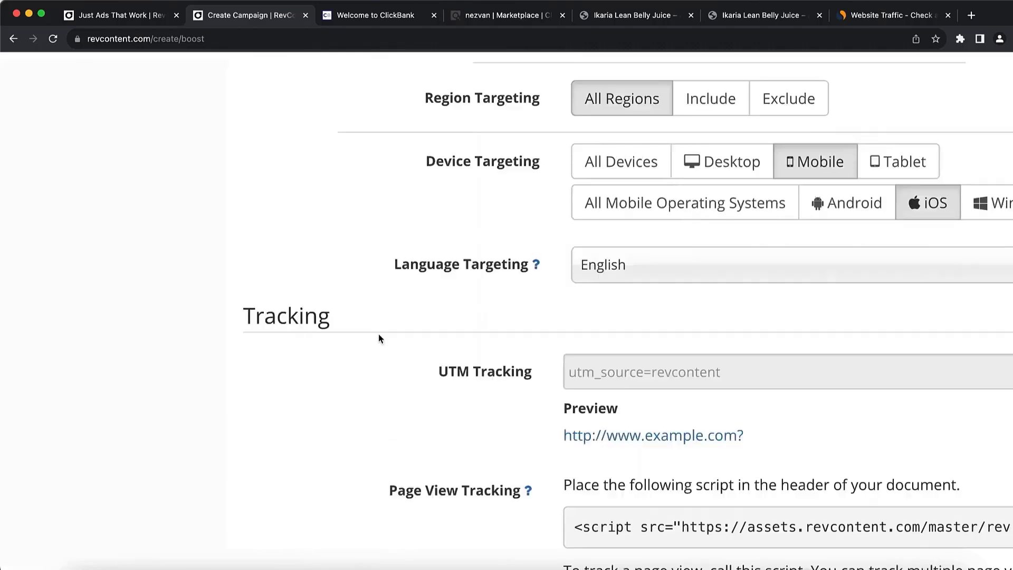
scroll(422, 296, right, 5)
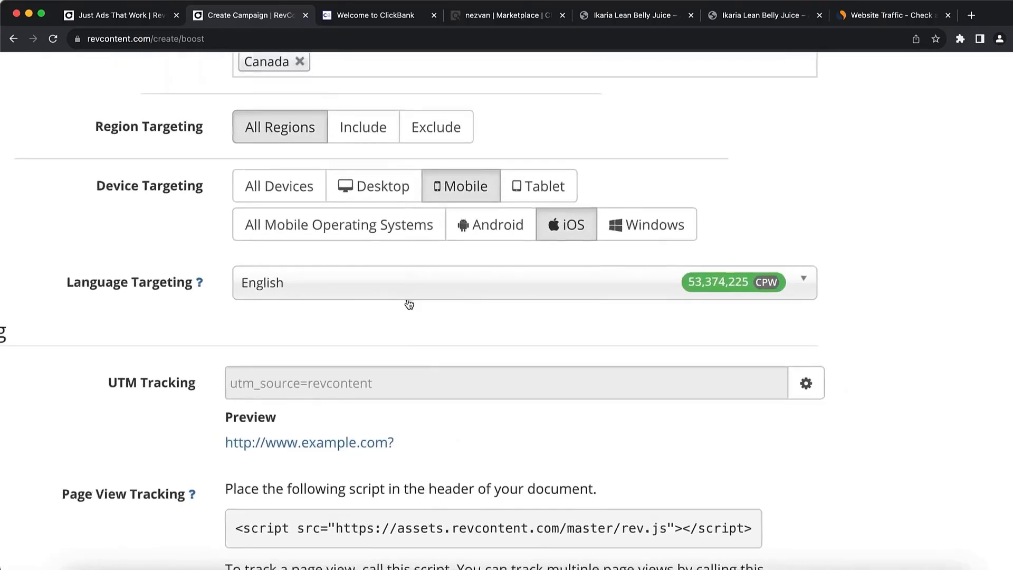
scroll(407, 299, down, 5)
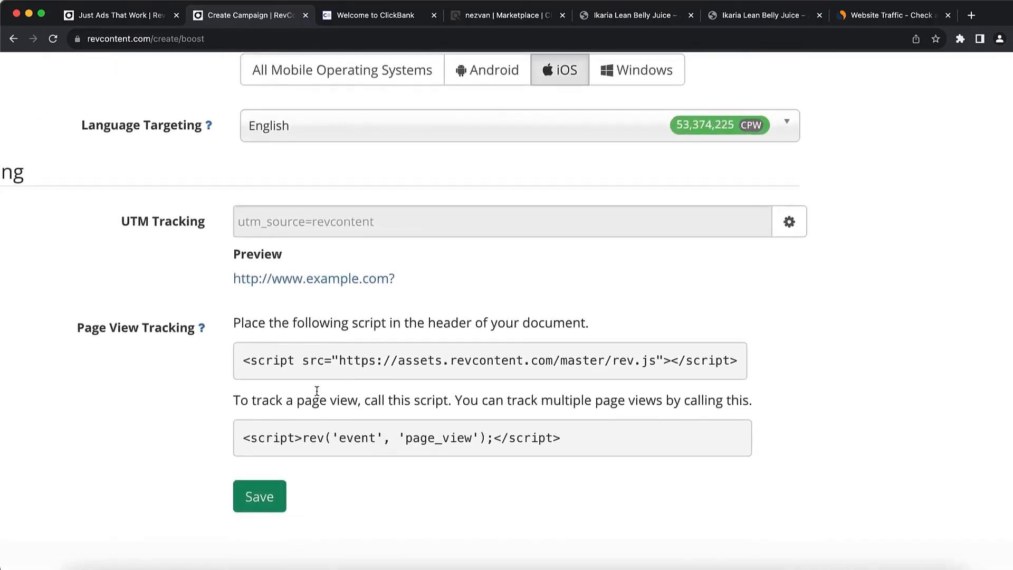
click(259, 495)
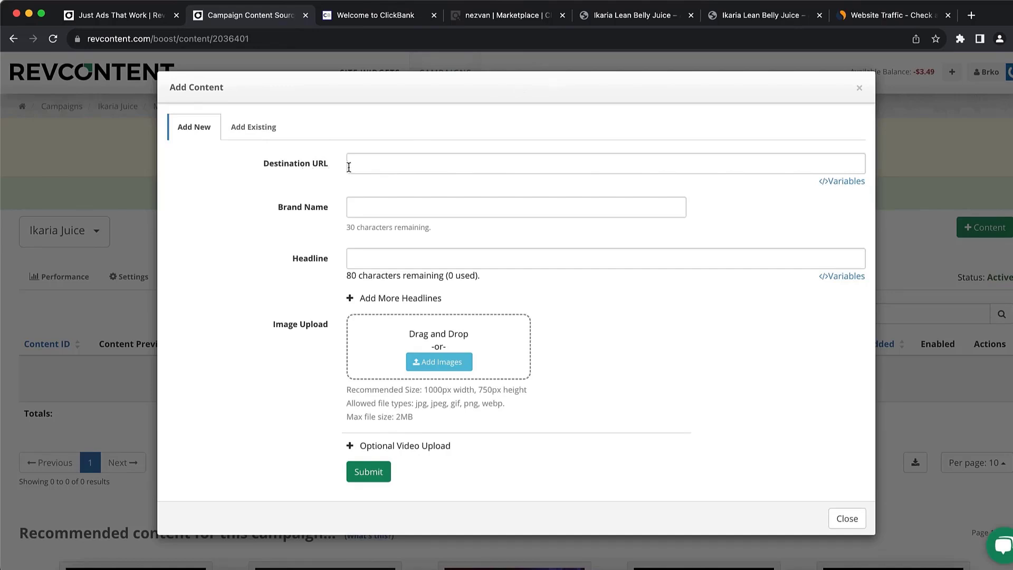
Switch to the ClickBank marketplace, create a HopLink for the Ikaria Juice offer without a tracking ID, and copy it.
click(511, 20)
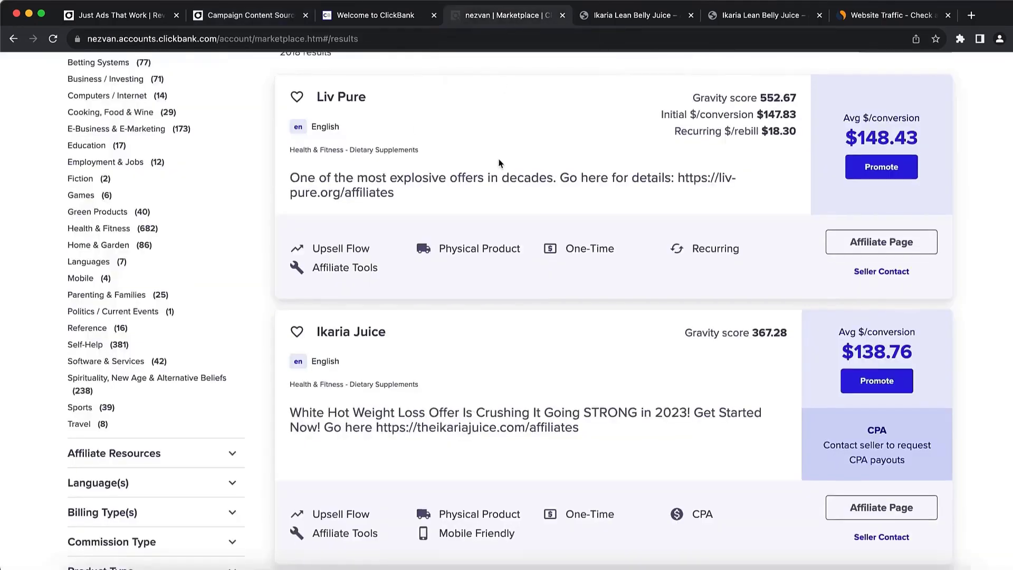
scroll(499, 158, up, 1)
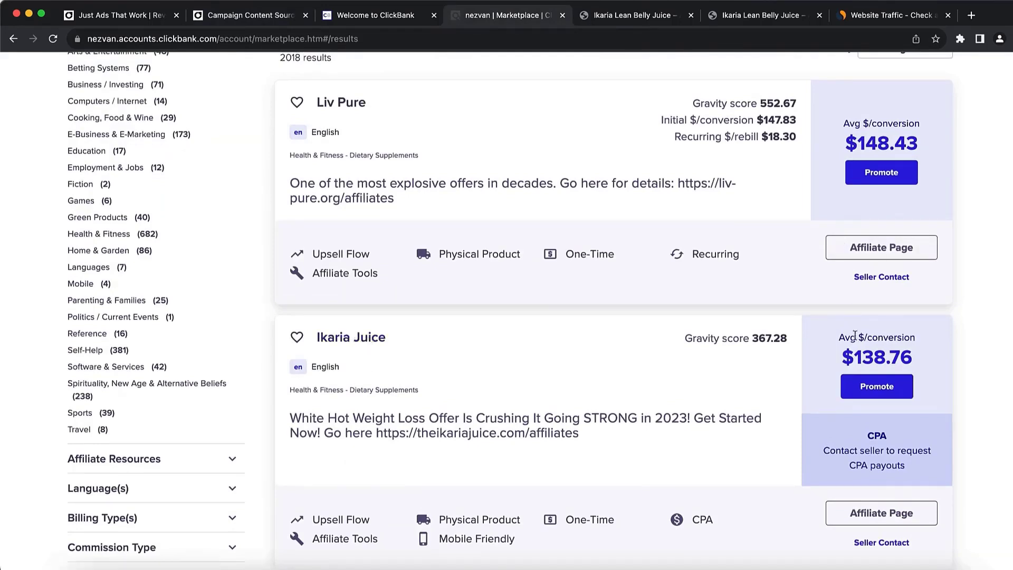
click(876, 391)
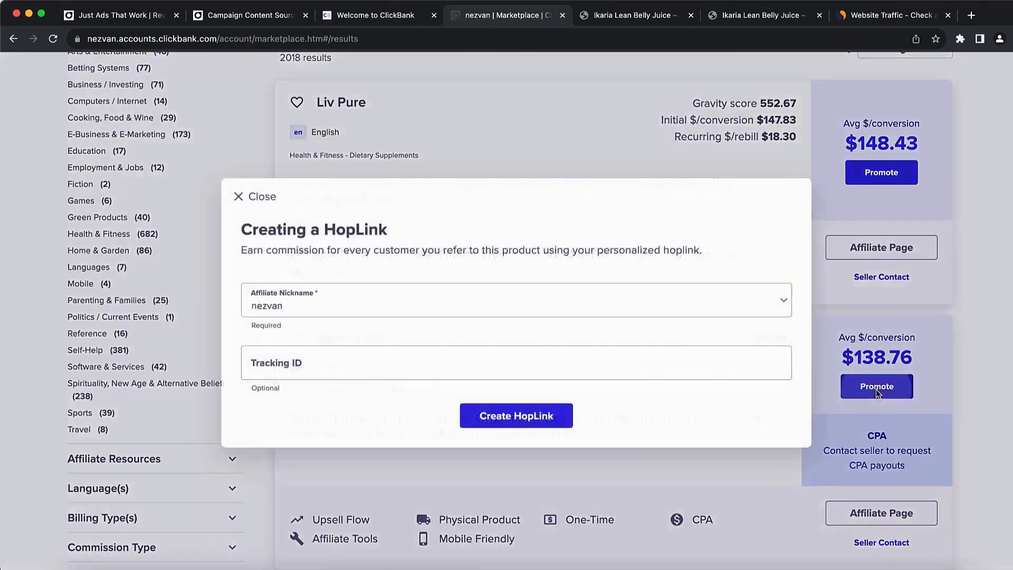
click(537, 421)
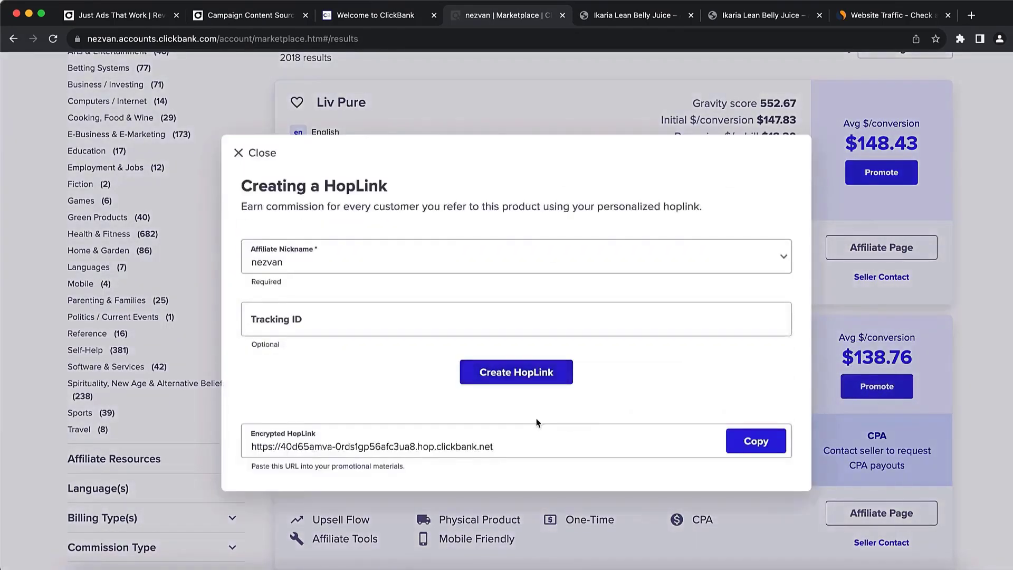
click(747, 439)
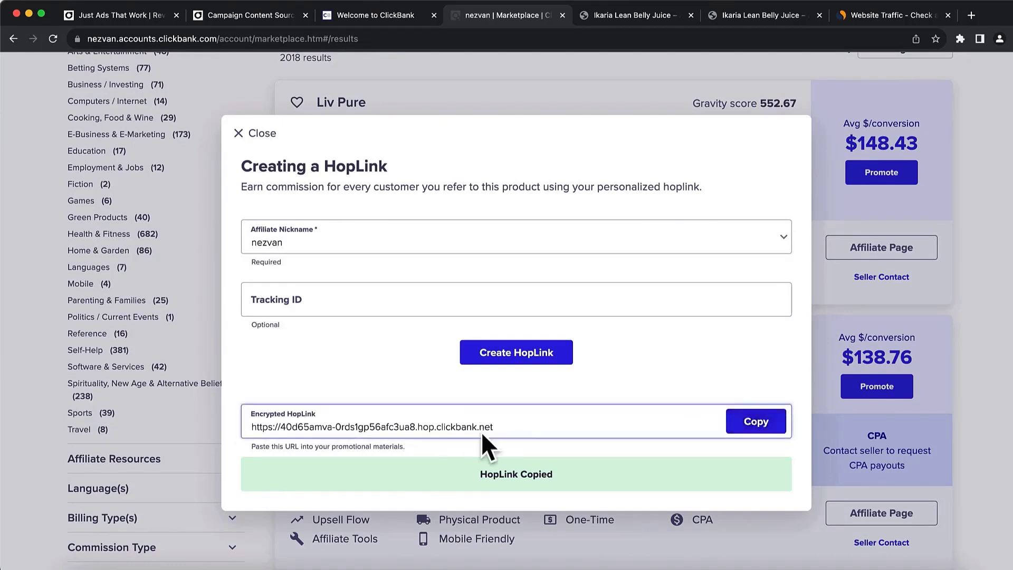
click(815, 122)
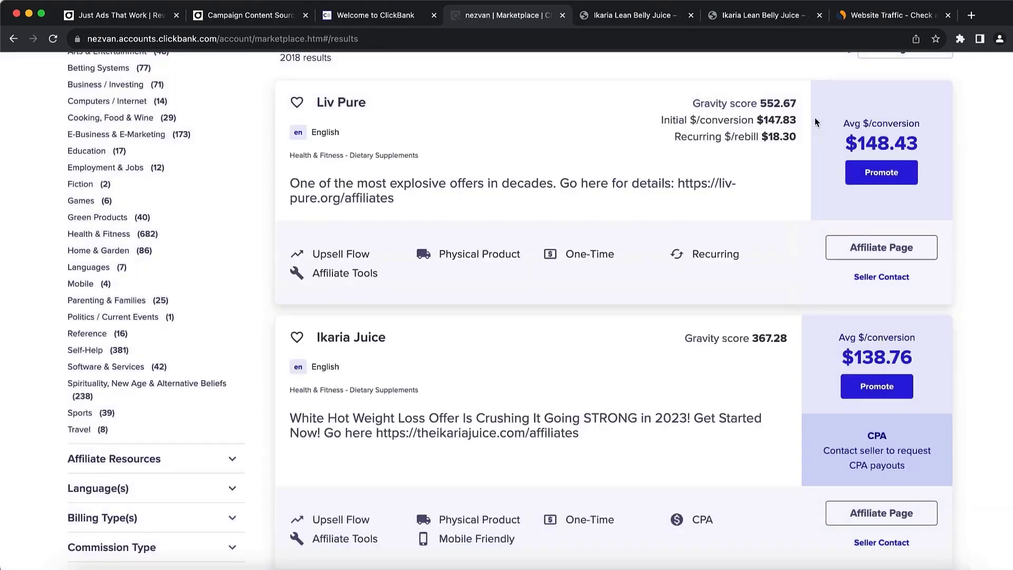
Return to RevContent's Add Content form and paste the copied HopLink as the destination URL.
click(393, 14)
click(217, 19)
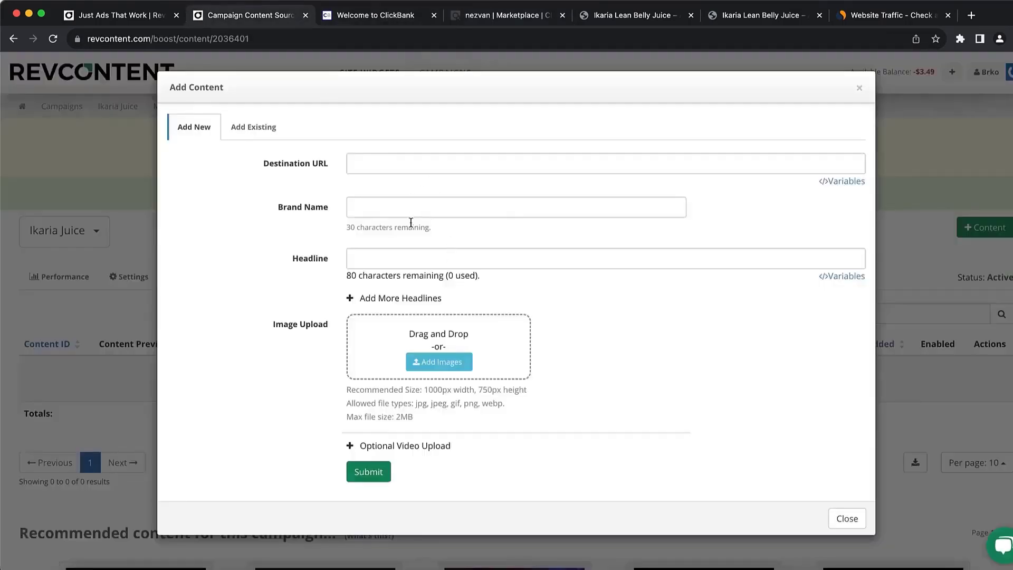
click(380, 163)
text(v)
key(BackSpace)
key(super+v)
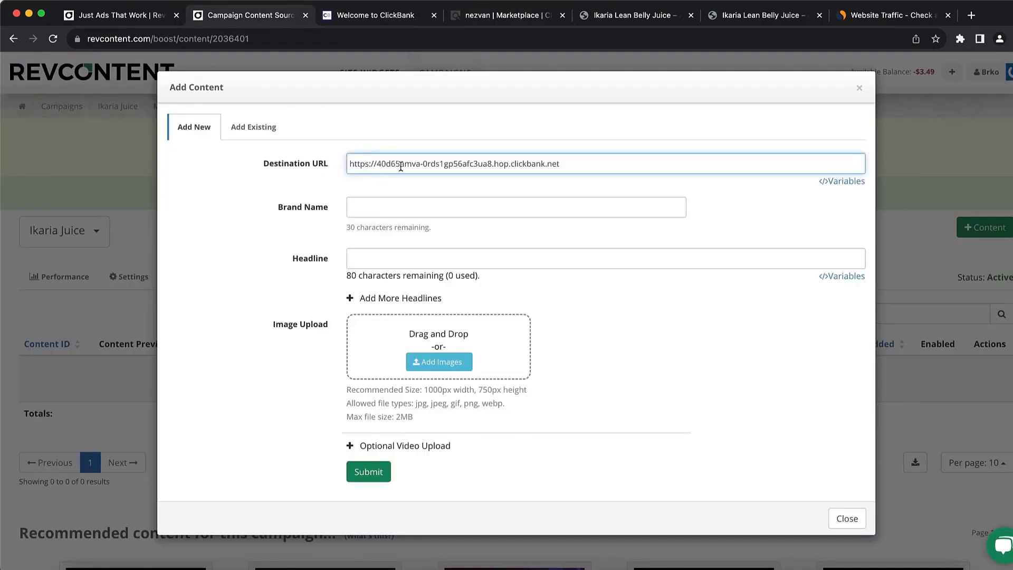
click(331, 185)
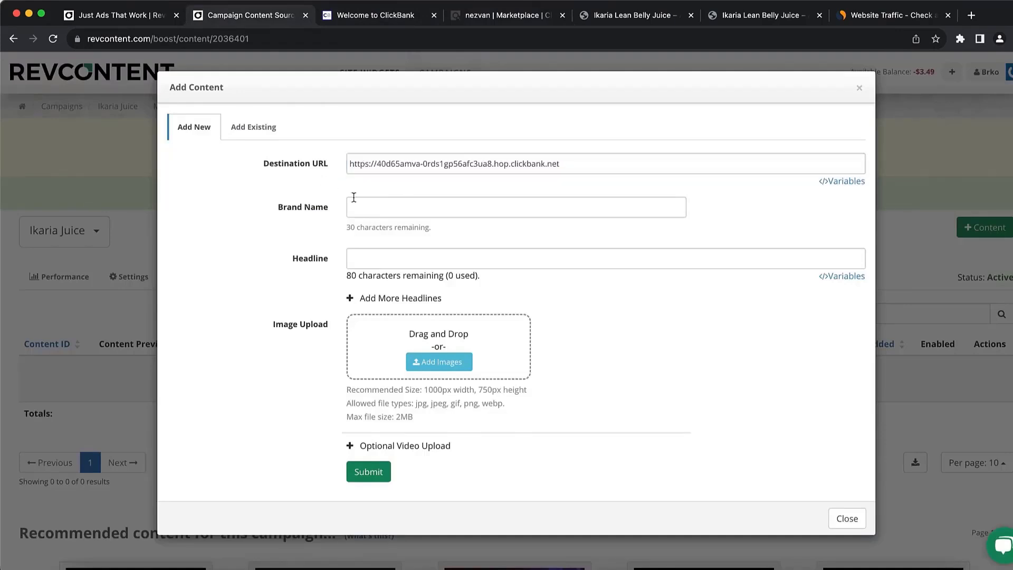
Copy the product name Ikaria Juice from the ClickBank marketplace and paste it as the brand name in RevContent's Add Content form.
click(469, 17)
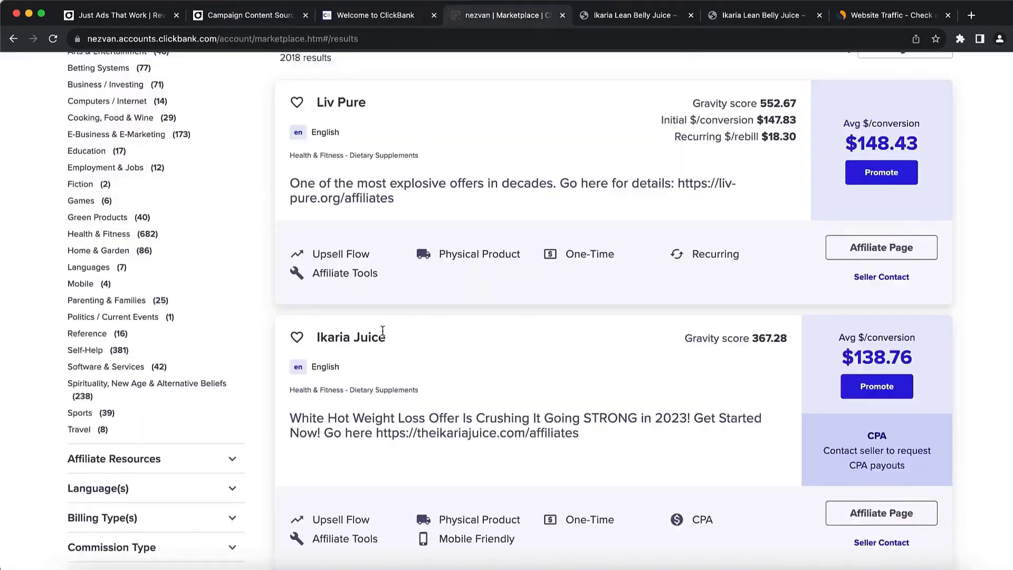
drag(385, 333, 317, 335)
click(259, 17)
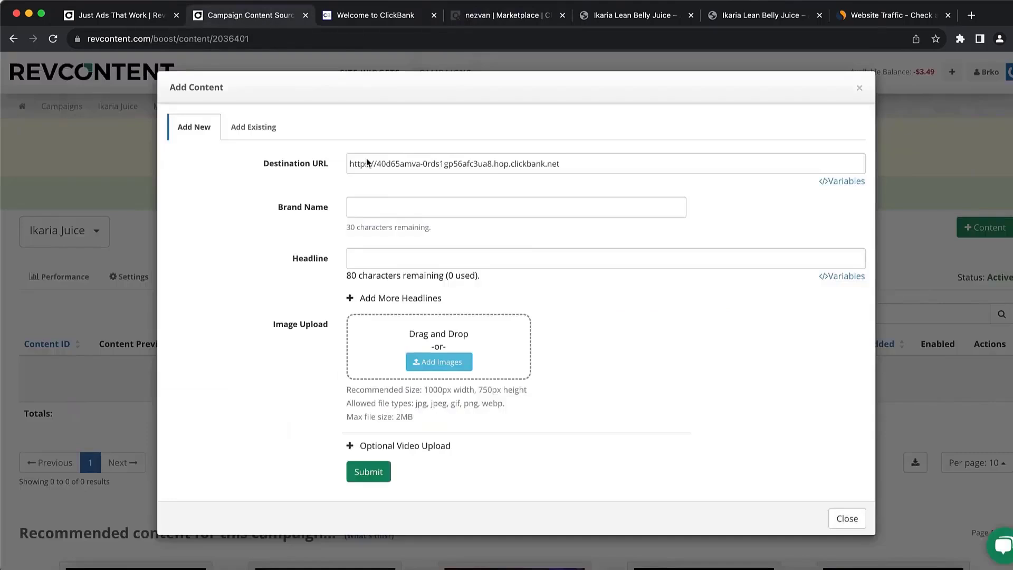
click(368, 211)
key(super+v)
Replace the ad content's brand name with the advertiser's own name.
drag(425, 208, 268, 205)
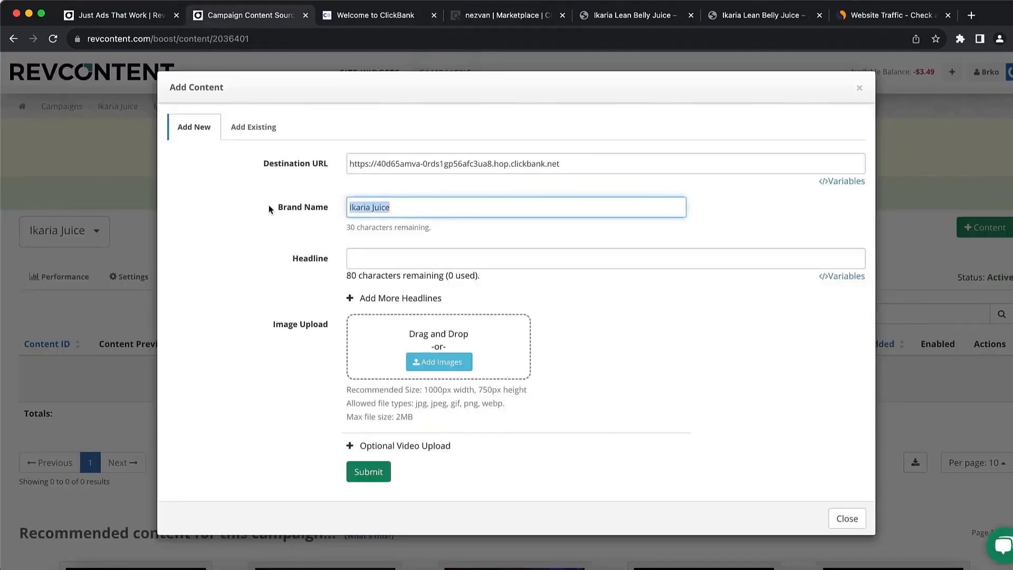
text(brko banj)
key(BackSpace)
text(ks)
click(804, 215)
Copy the idea "Strange purple cocktail removes 3lbs every 4 days" from the Ikaria Juice affiliate page and paste it as the RevContent headline.
click(363, 253)
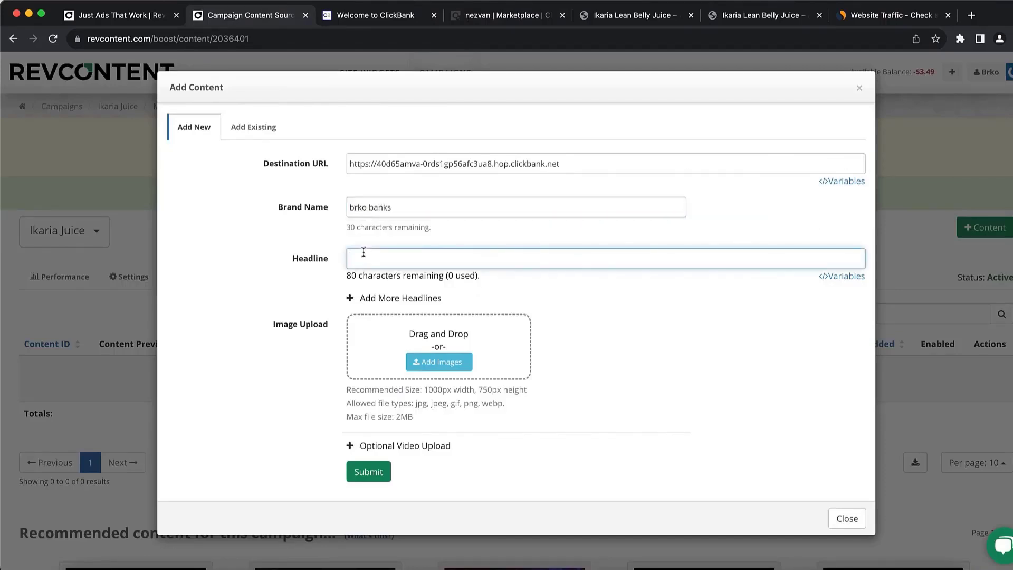
click(615, 14)
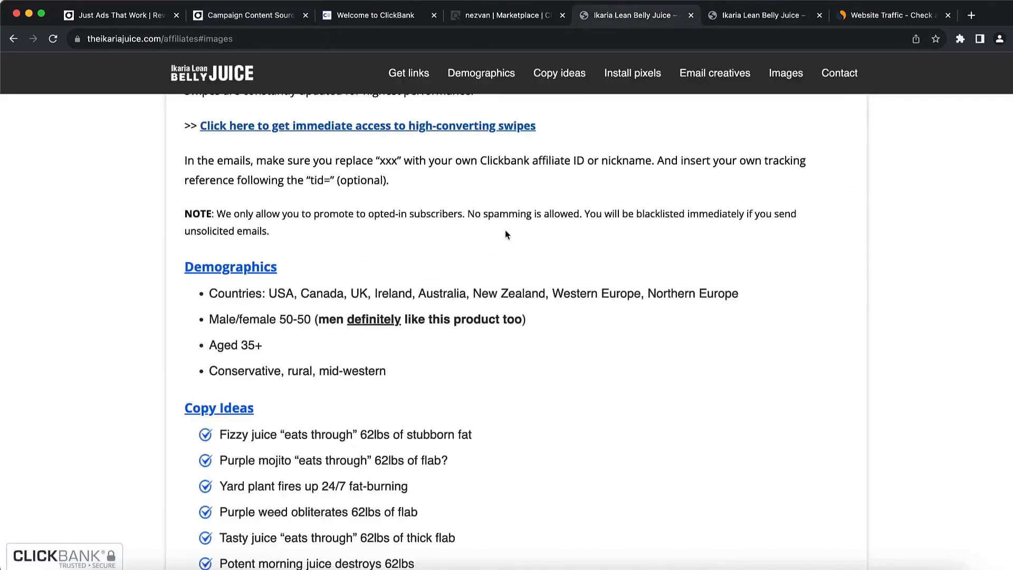
scroll(506, 234, down, 5)
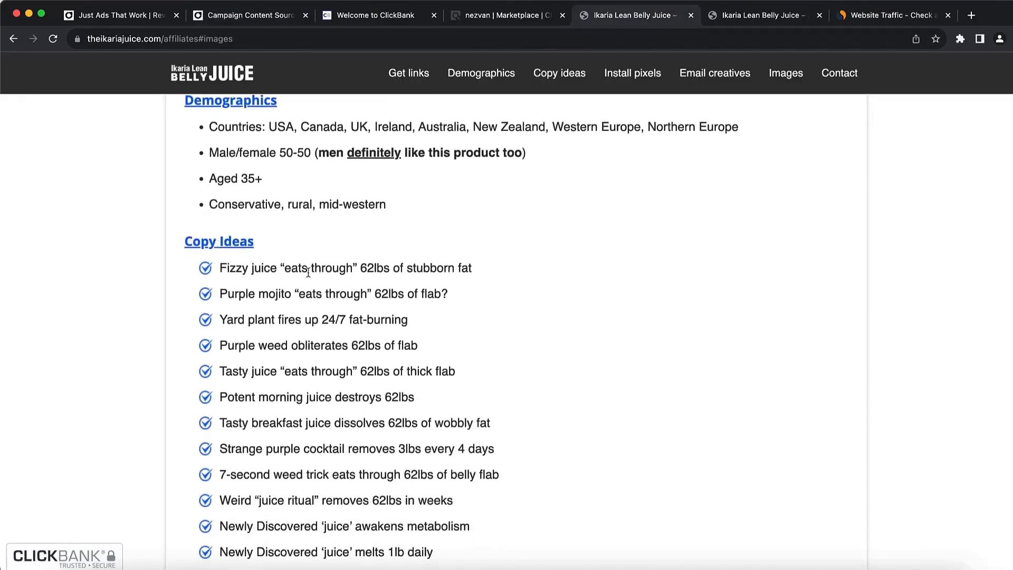
scroll(310, 274, down, 3)
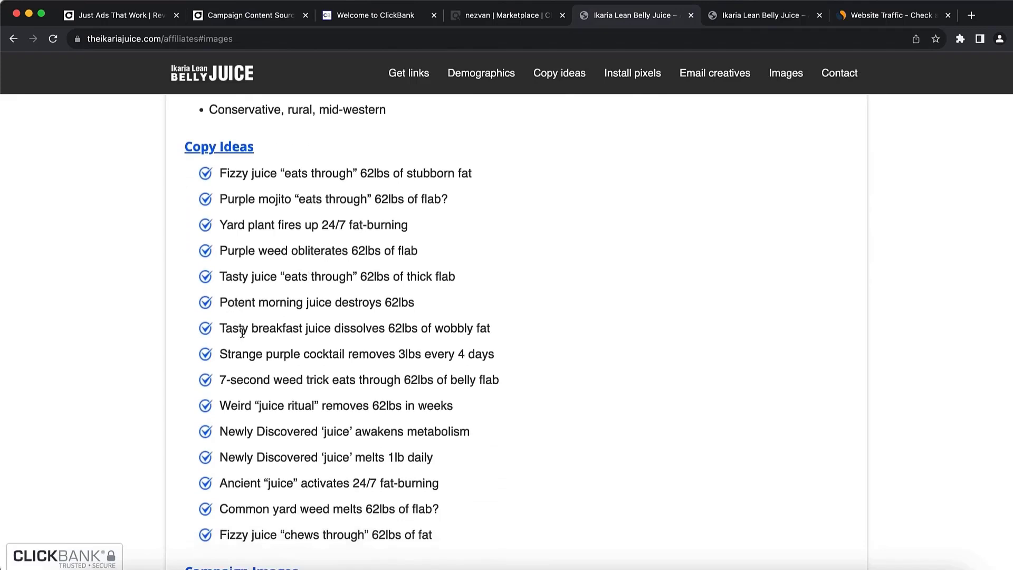
triple_click(221, 381)
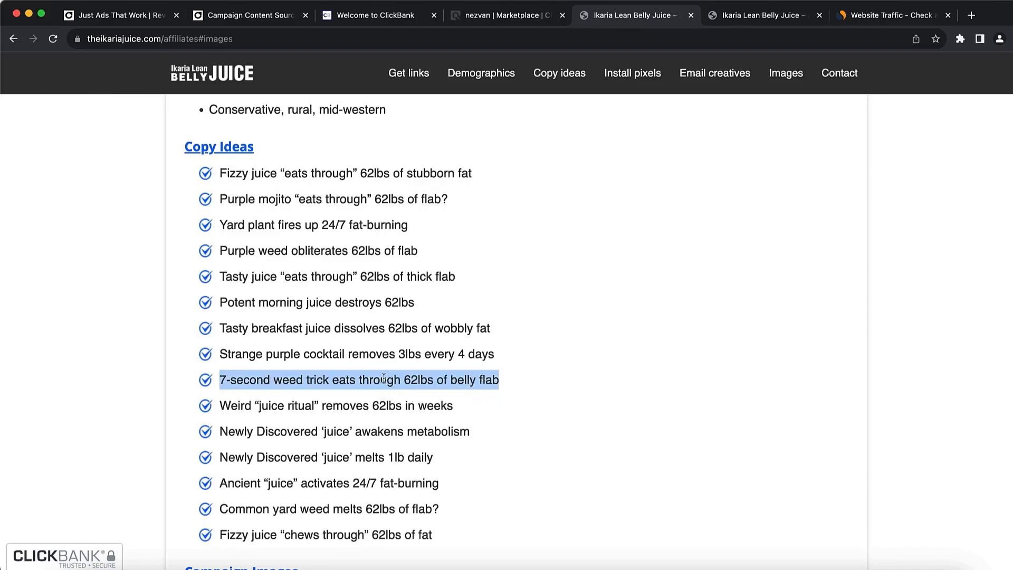
scroll(364, 380, down, 3)
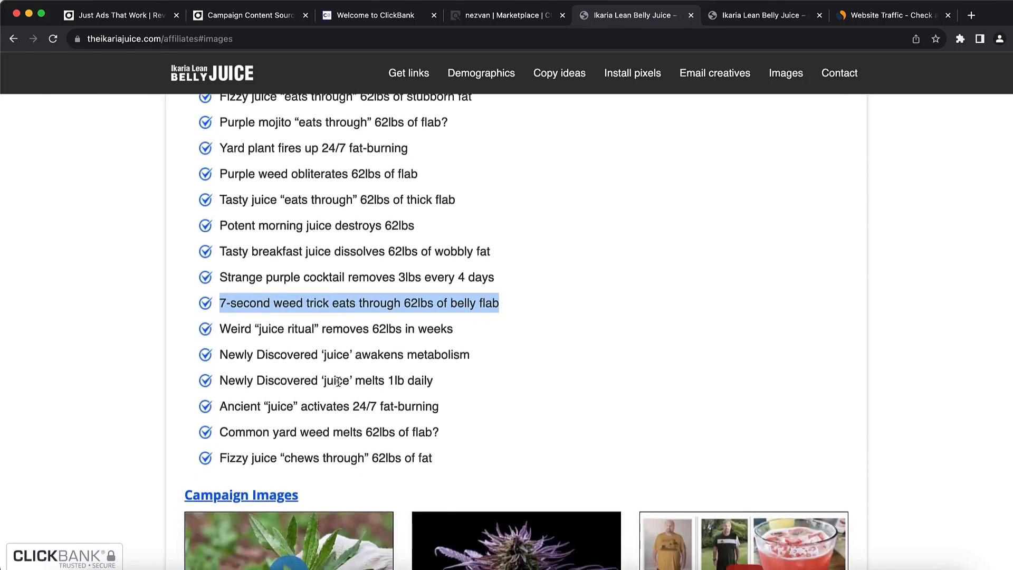
drag(496, 277, 238, 278)
key(super+c)
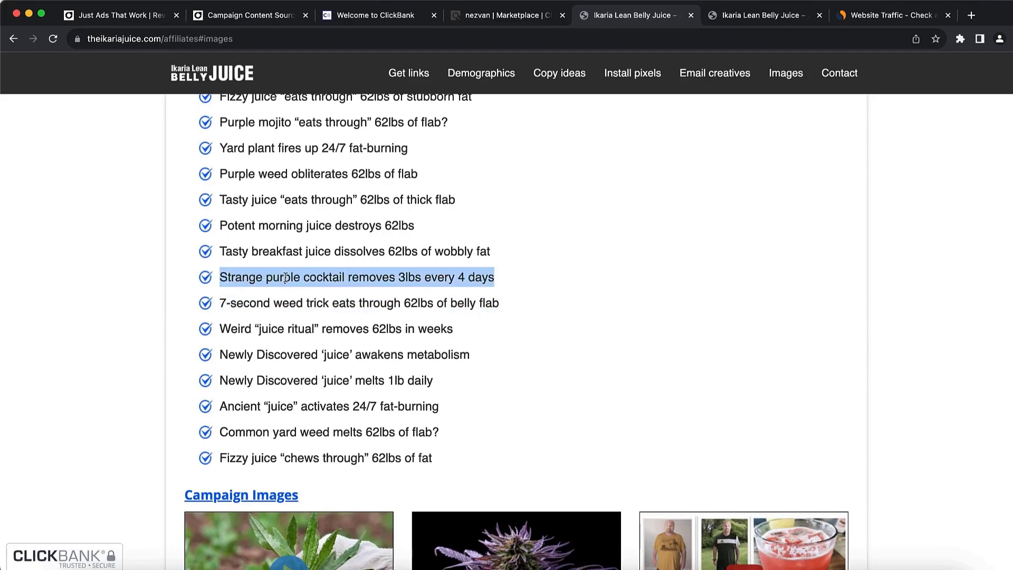
click(267, 11)
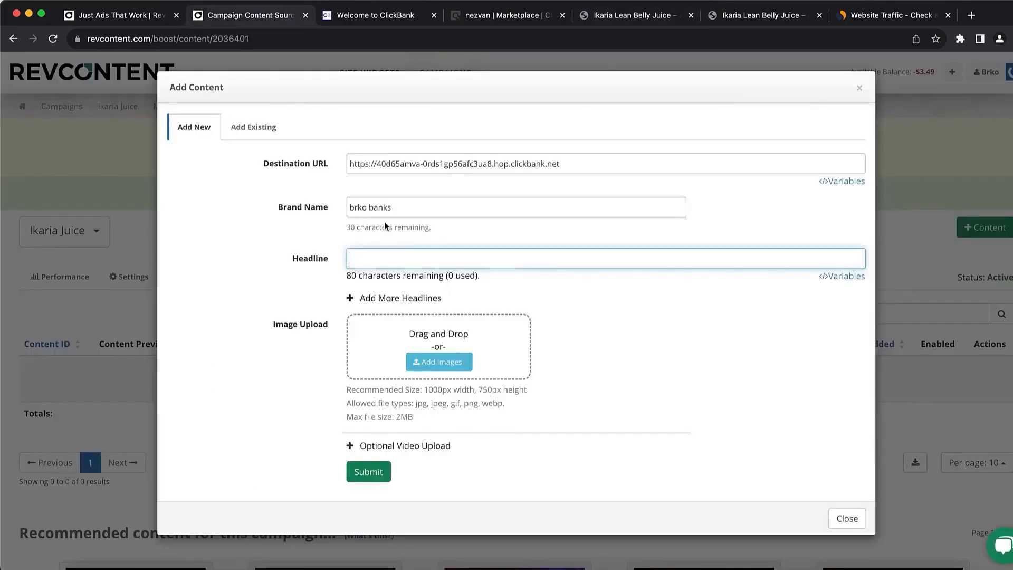
key(super+v)
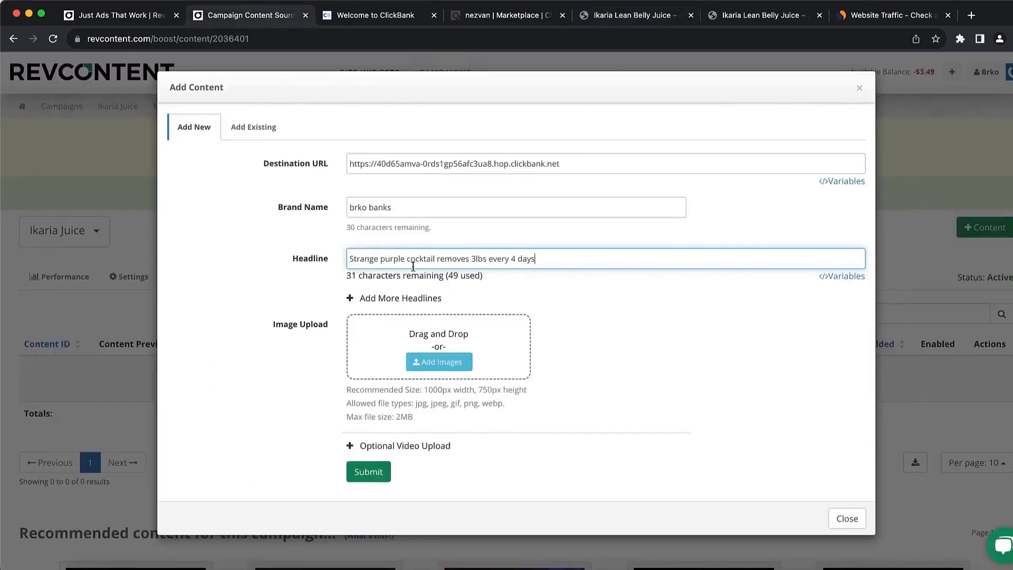
Capitalize the words "Purple" and "Cocktail" in the headline.
scroll(391, 254, up, 5)
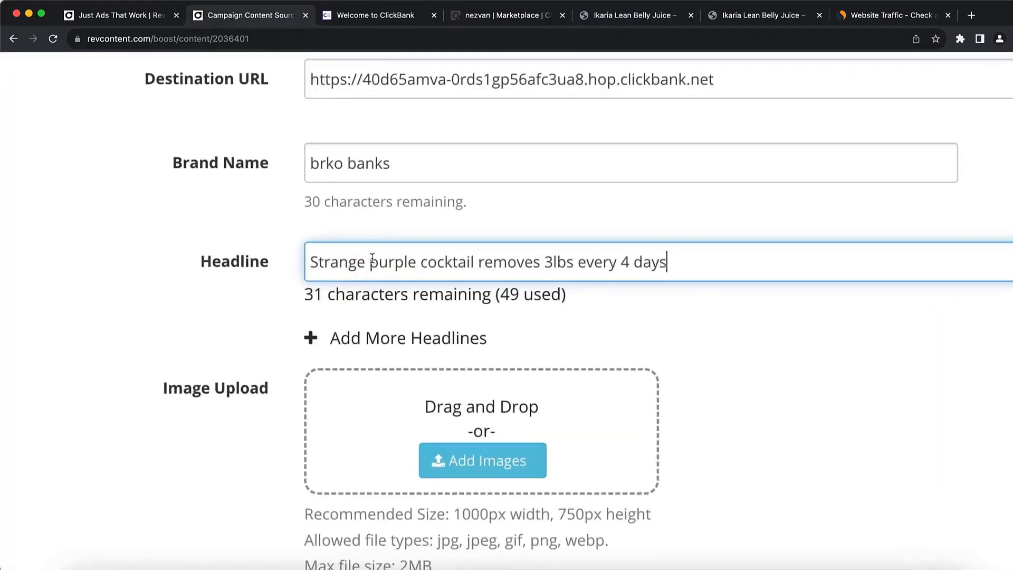
click(379, 259)
text(P)
key(BackSpace)
key(BackSpace)
key(BackSpace)
text(P)
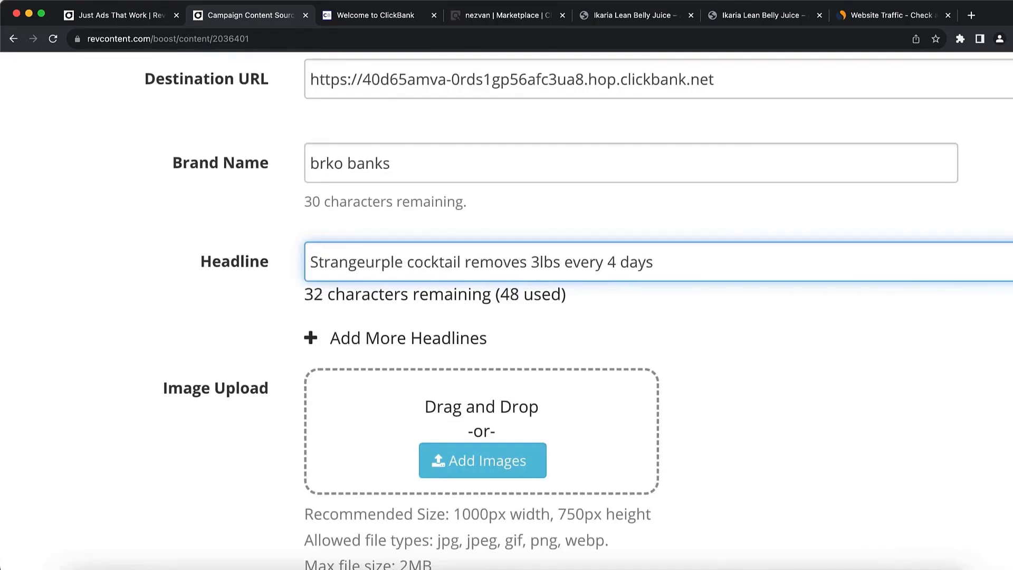
click(427, 264)
key(BackSpace)
text(C)
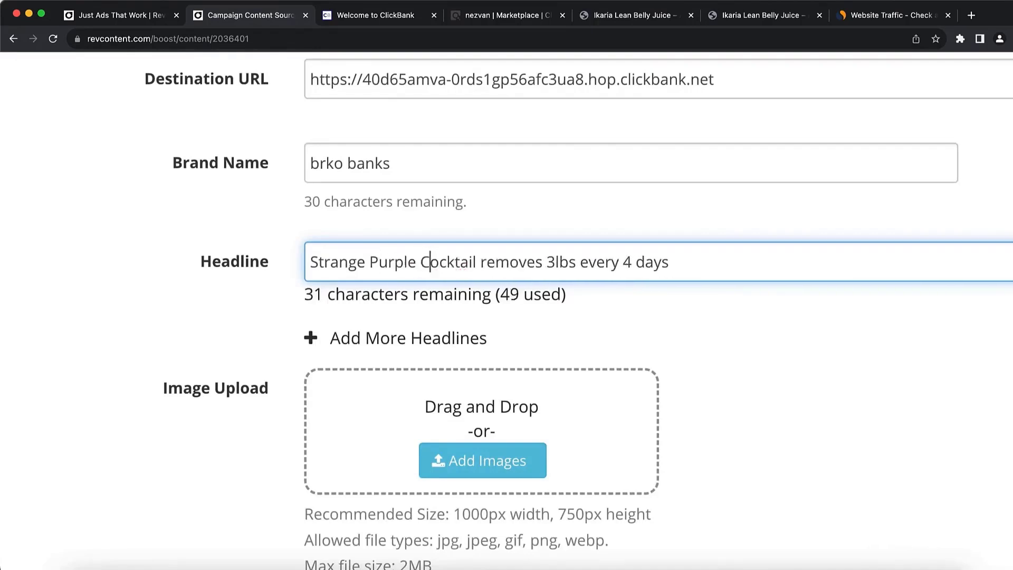
Capitalize the words "Removes" and "Every" in the same headline.
click(484, 261)
key(Delete)
text(R)
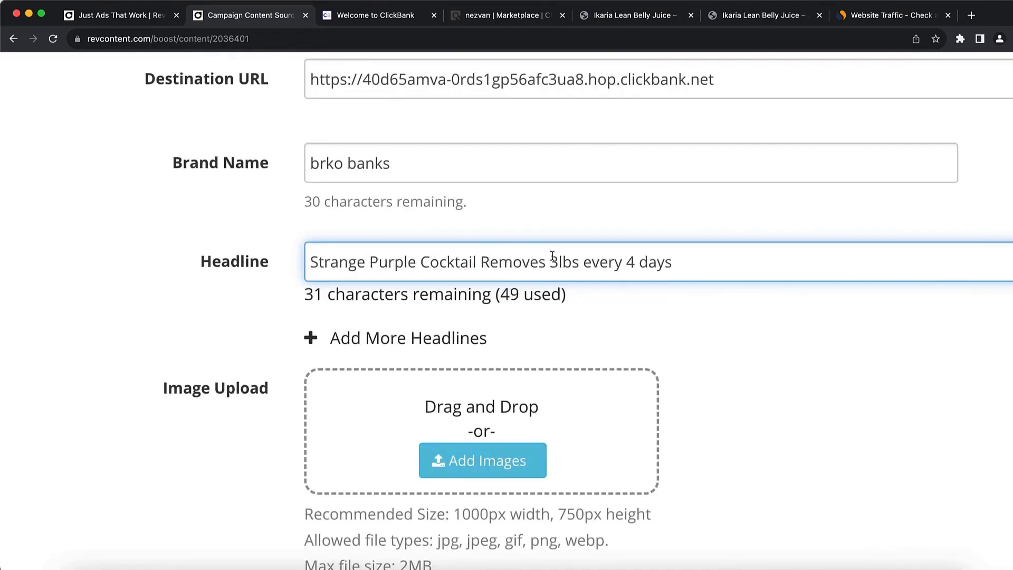
click(592, 262)
key(BackSpace)
text(E)
click(574, 222)
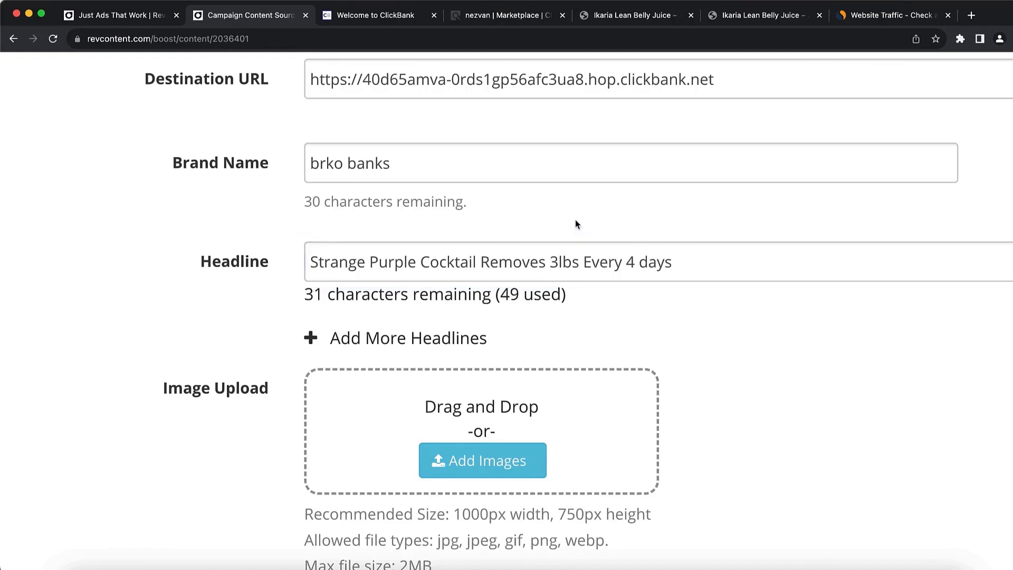
Add a second headline and fill it with "7-second weed trick eats through 62lbs of belly flab" copied from the affiliate page's copy ideas.
click(310, 339)
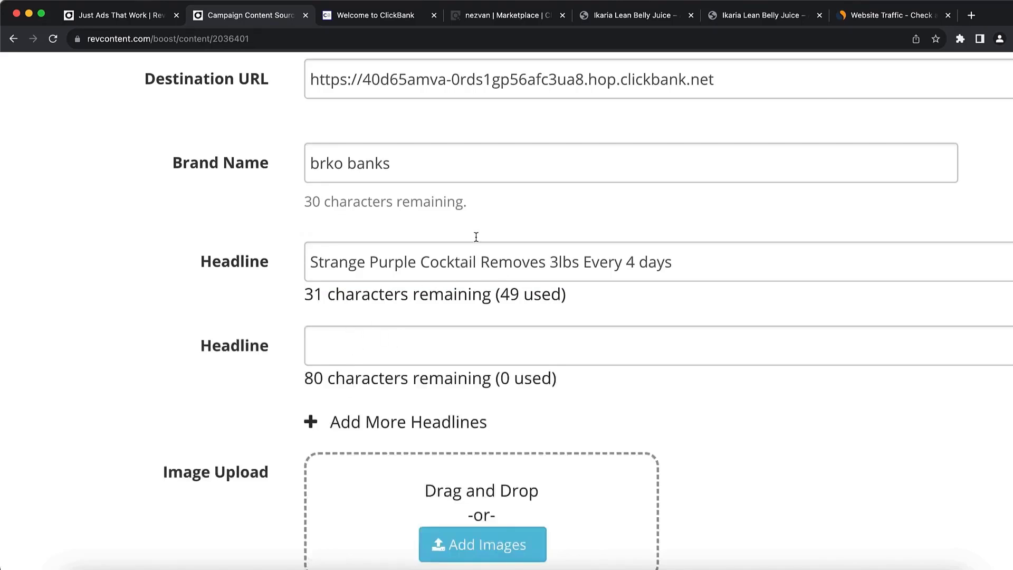
key(super+0)
scroll(515, 211, right, 3)
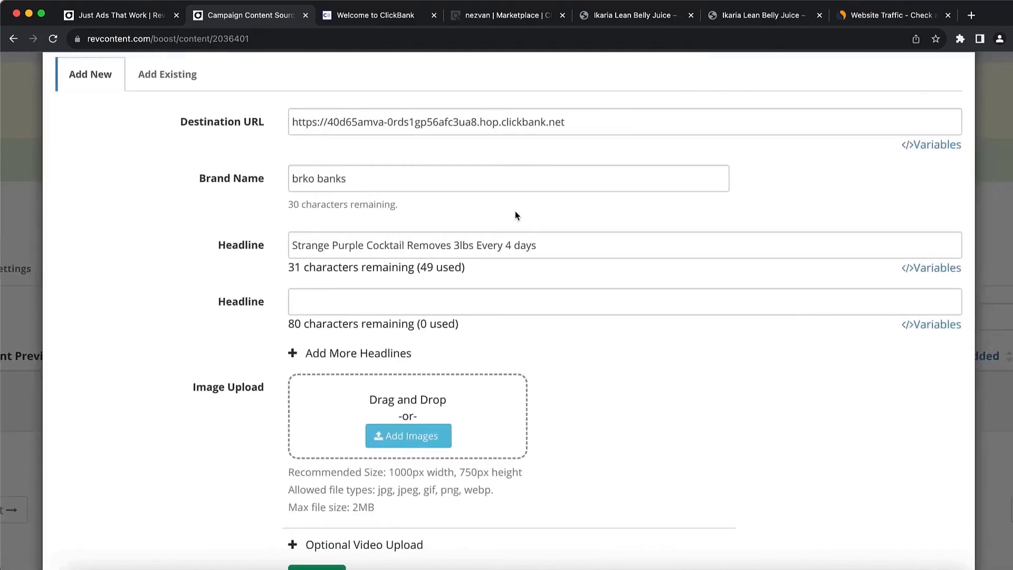
click(614, 9)
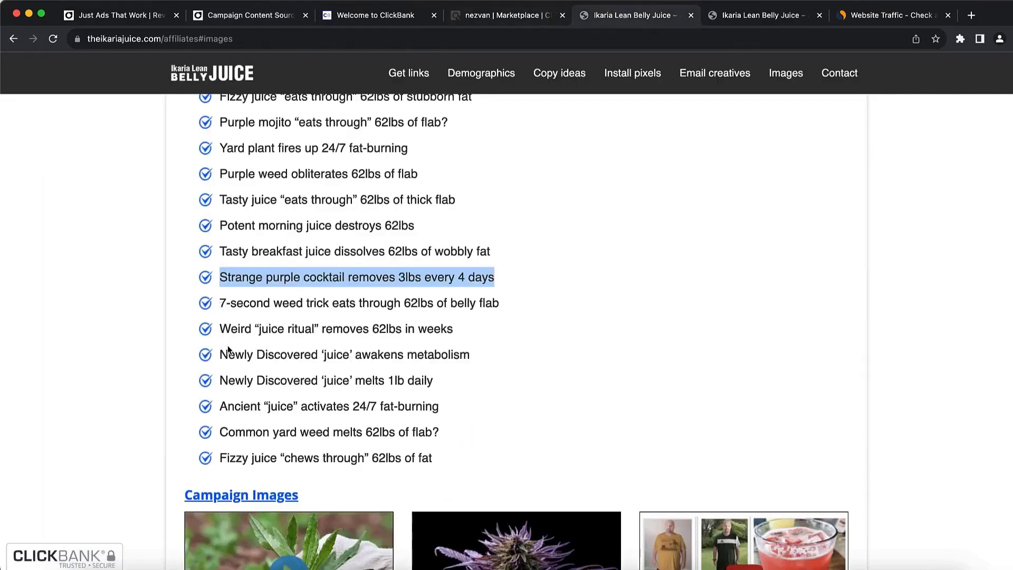
drag(219, 303, 501, 312)
key(cmd+c)
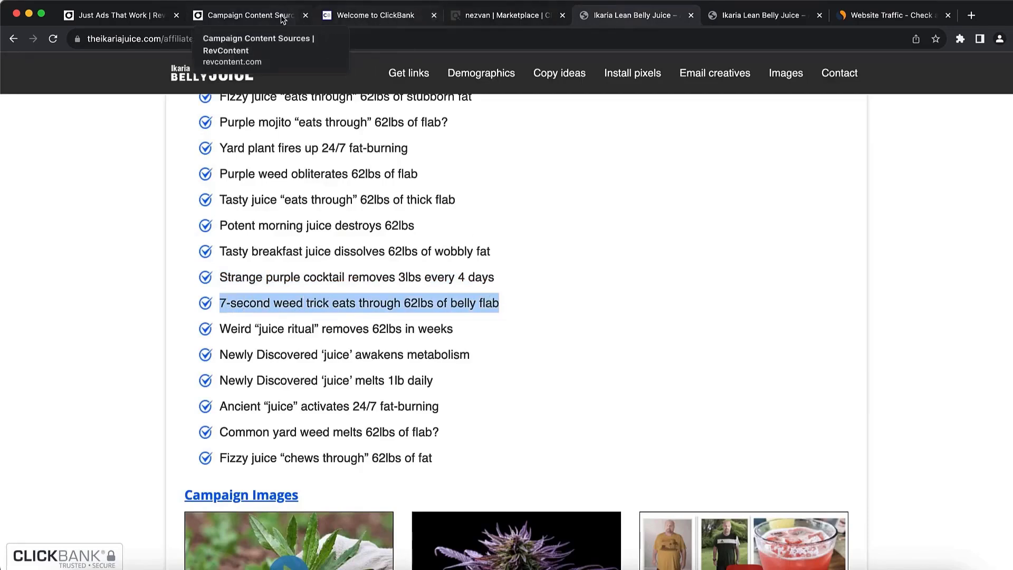
click(248, 15)
click(361, 295)
key(cmd+v)
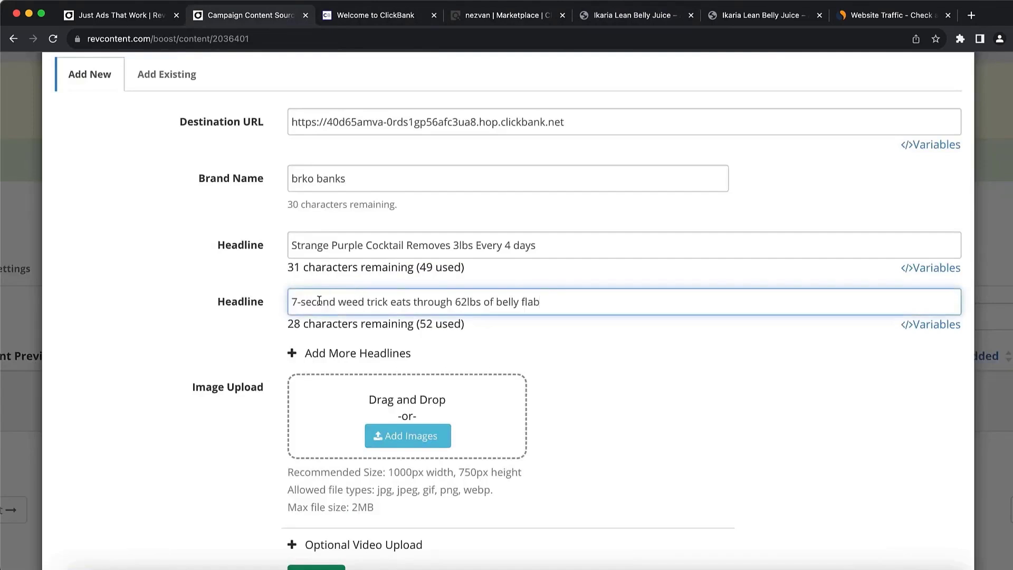
Capitalize the words "Weed", "Trick", "Eats" and "Through" in the second headline.
click(343, 301)
key(BackSpace)
text(W)
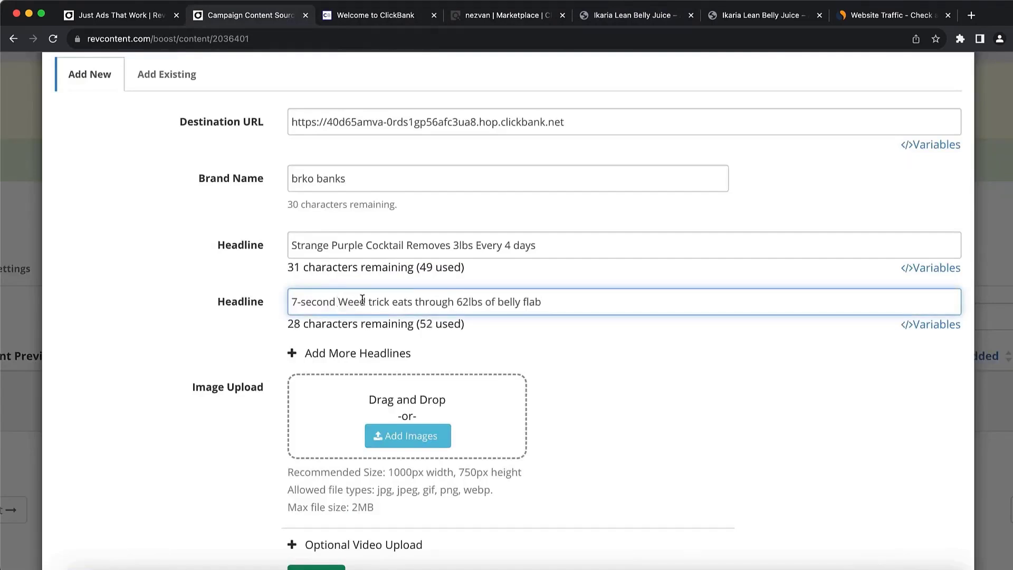
click(373, 302)
key(BackSpace)
text(T)
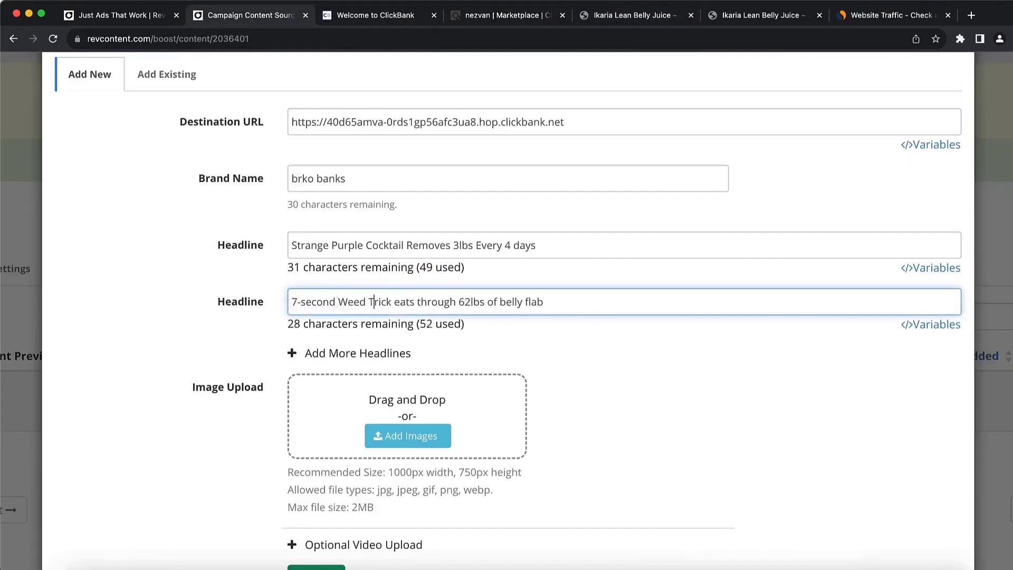
click(399, 302)
key(BackSpace)
text(E)
click(421, 301)
key(BackSpace)
text(T)
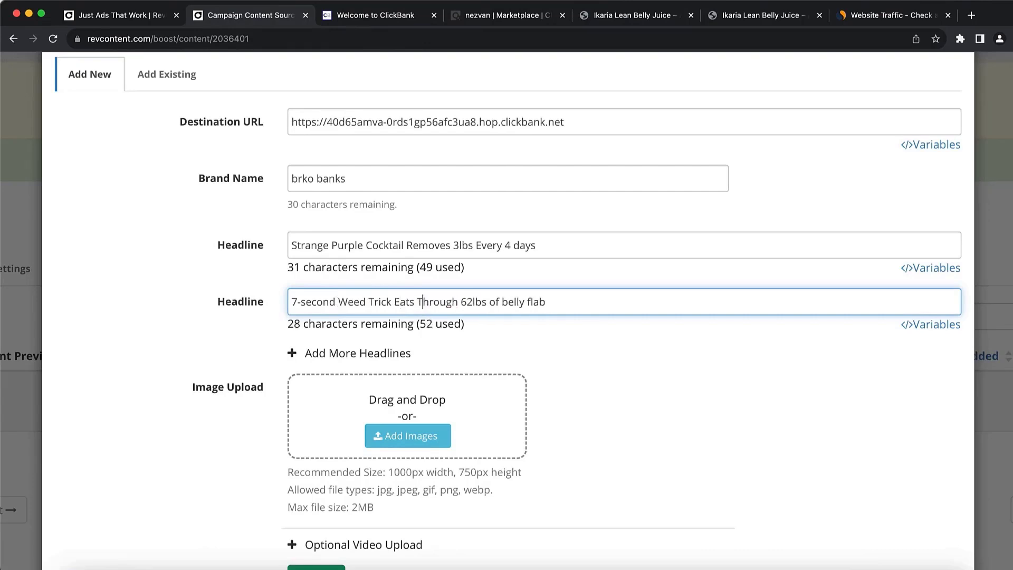
Edit the end of the second headline to read "Of Belly Fab".
click(494, 302)
key(BackSpace)
text(O)
click(508, 302)
key(BackSpace)
text(B)
click(534, 302)
key(BackSpace)
key(BackSpace)
text(F)
click(492, 255)
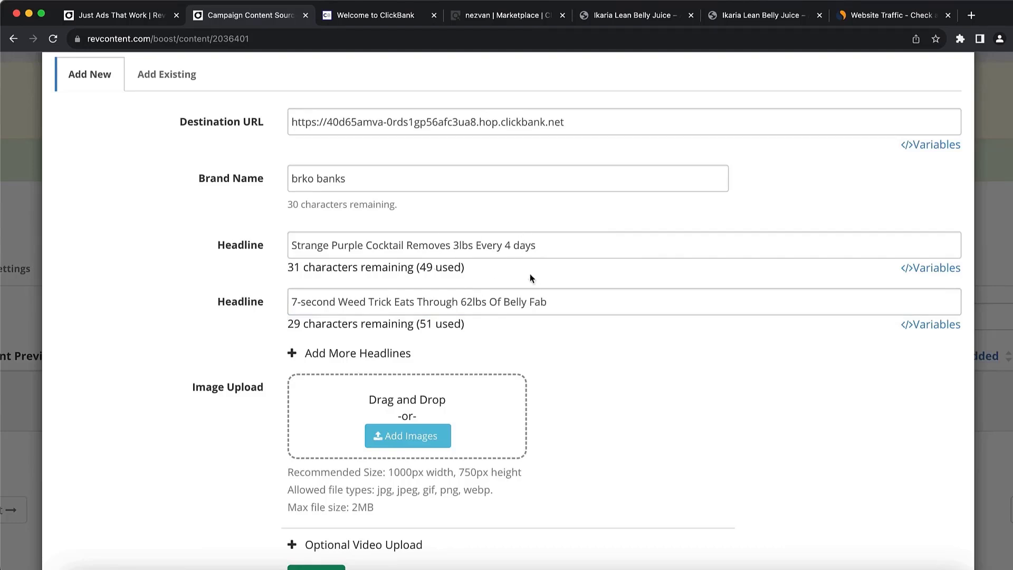
Bring the Ikaria Lean Belly Juice affiliate page beside the campaign content page and examine its promotional images for one that suits the headlines.
scroll(530, 273, down, 1)
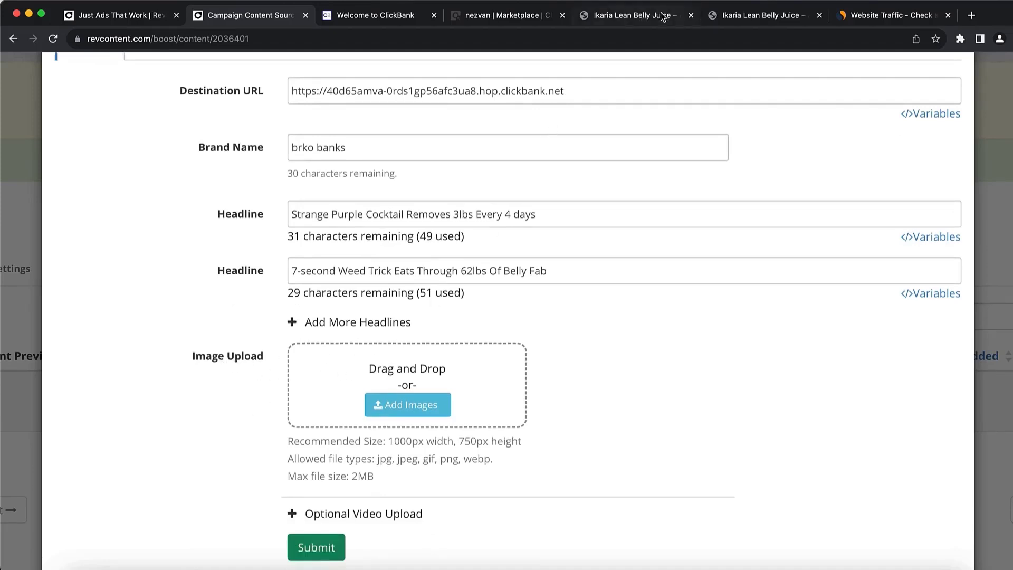
drag(652, 15, 401, 24)
scroll(486, 291, down, 1)
scroll(486, 291, down, 8)
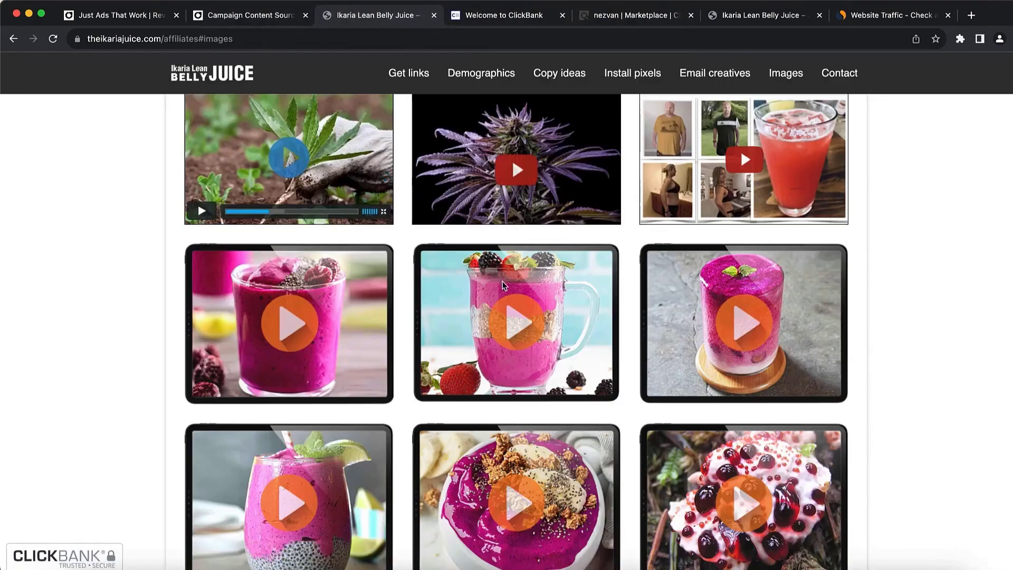
scroll(938, 215, down, 7)
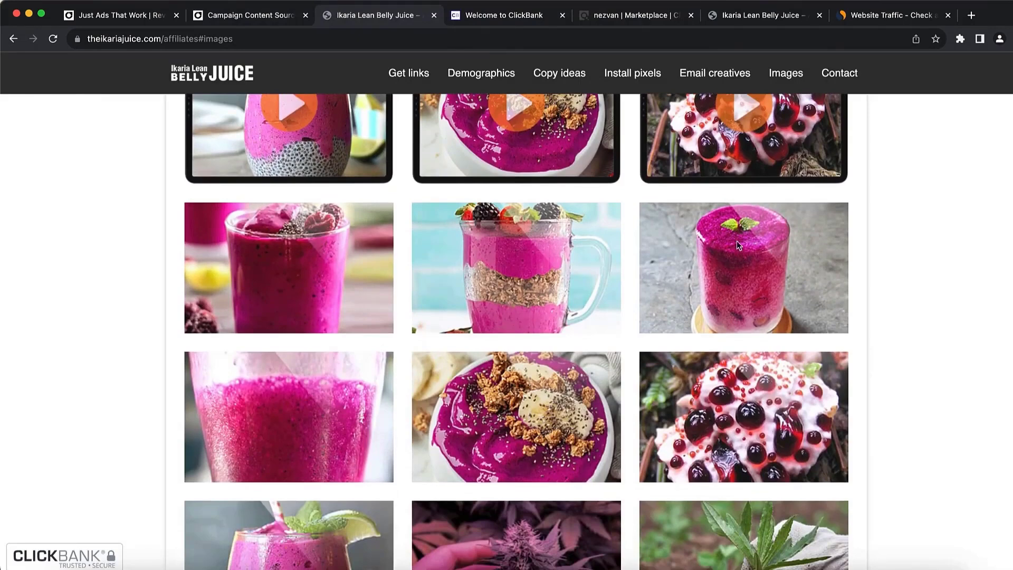
scroll(806, 233, up, 5)
scroll(806, 233, right, 2)
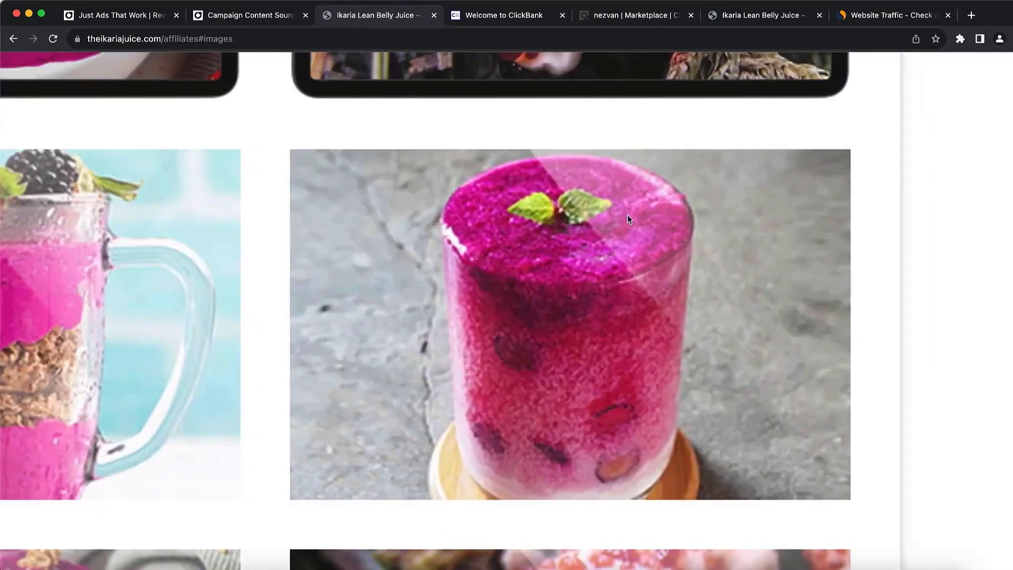
scroll(568, 271, down, 4)
scroll(566, 273, down, 2)
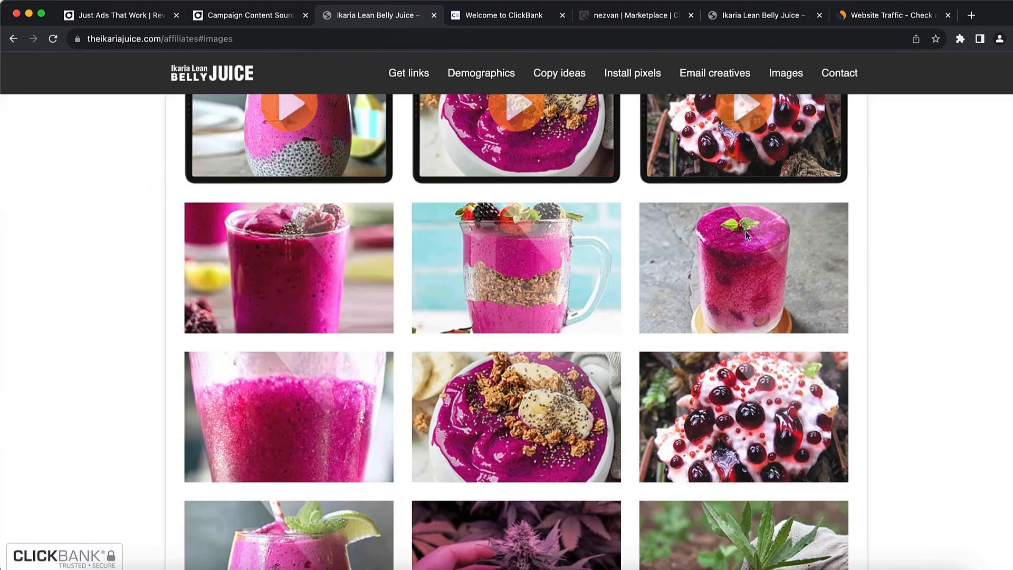
scroll(527, 337, down, 2)
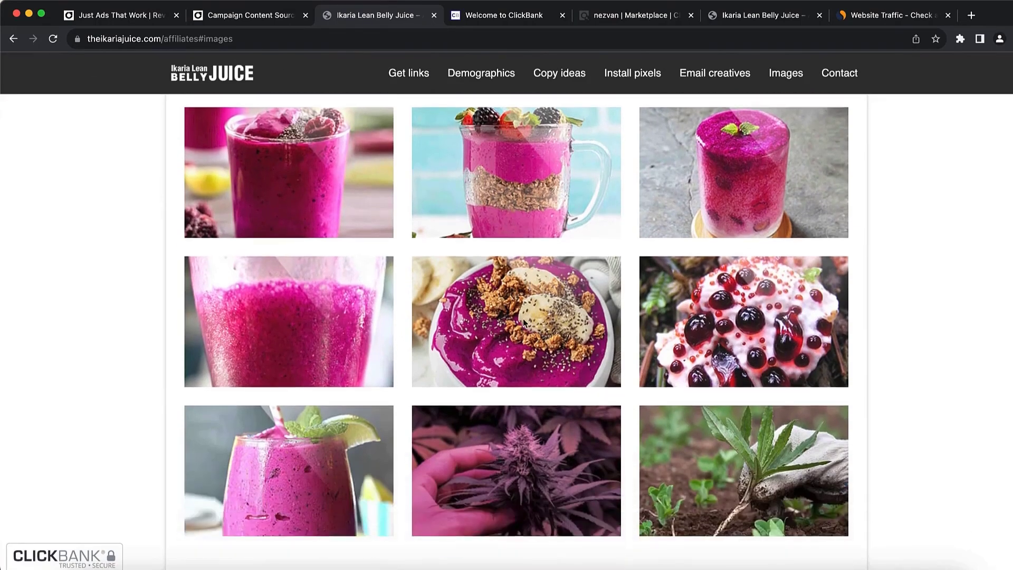
scroll(523, 318, up, 3)
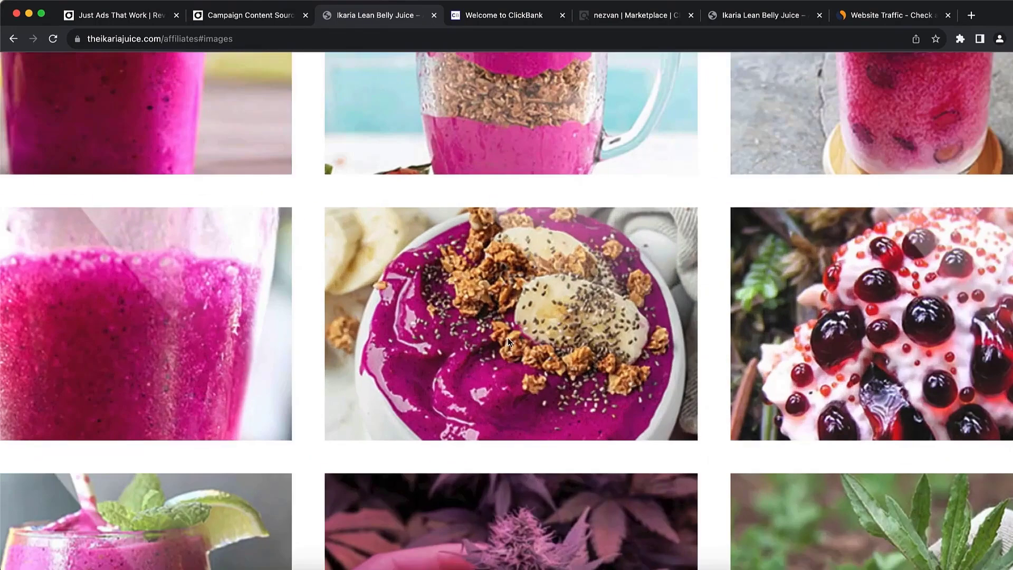
scroll(759, 346, down, 3)
scroll(760, 346, down, 3)
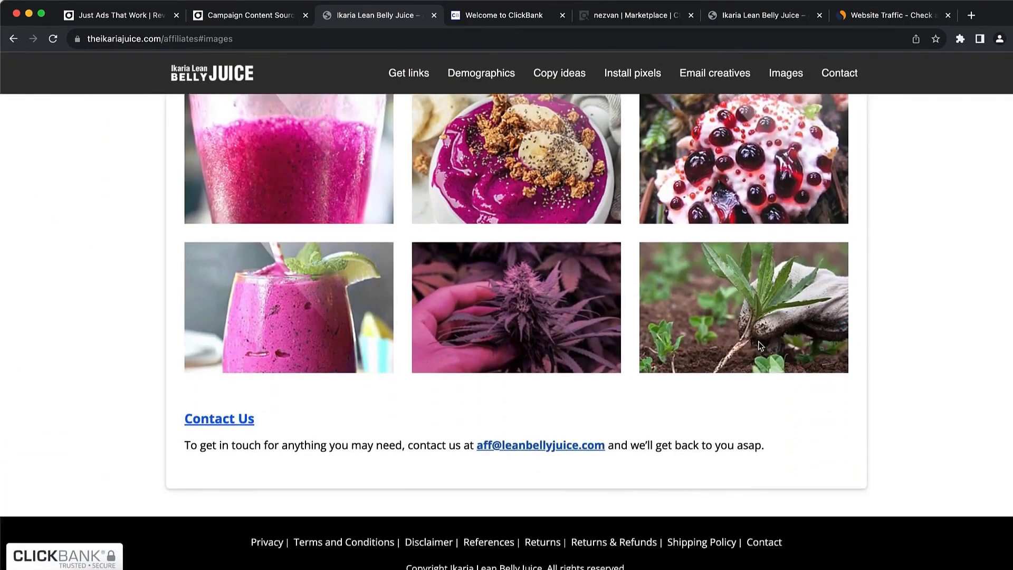
scroll(258, 302, up, 3)
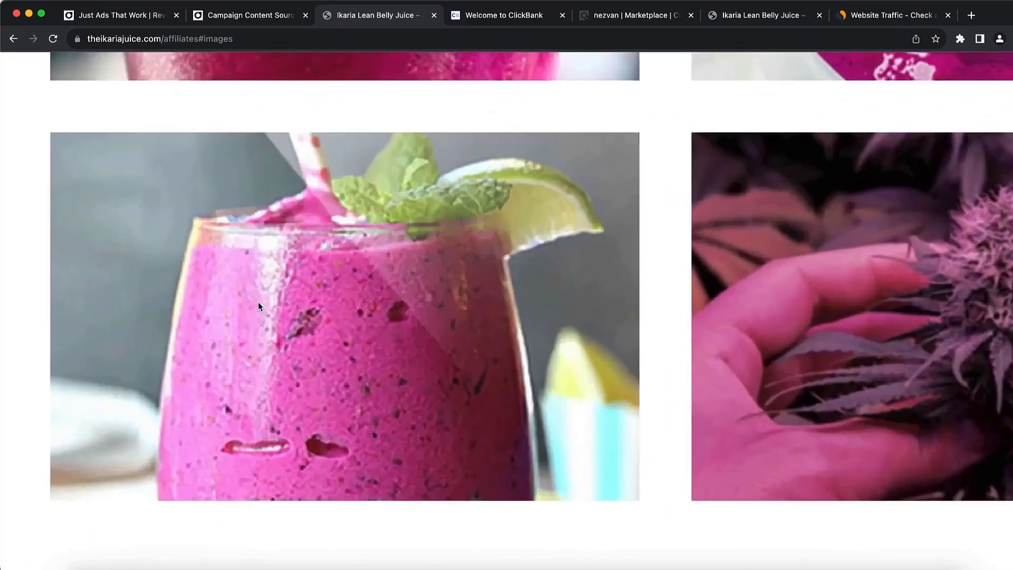
scroll(319, 316, down, 3)
scroll(321, 312, up, 5)
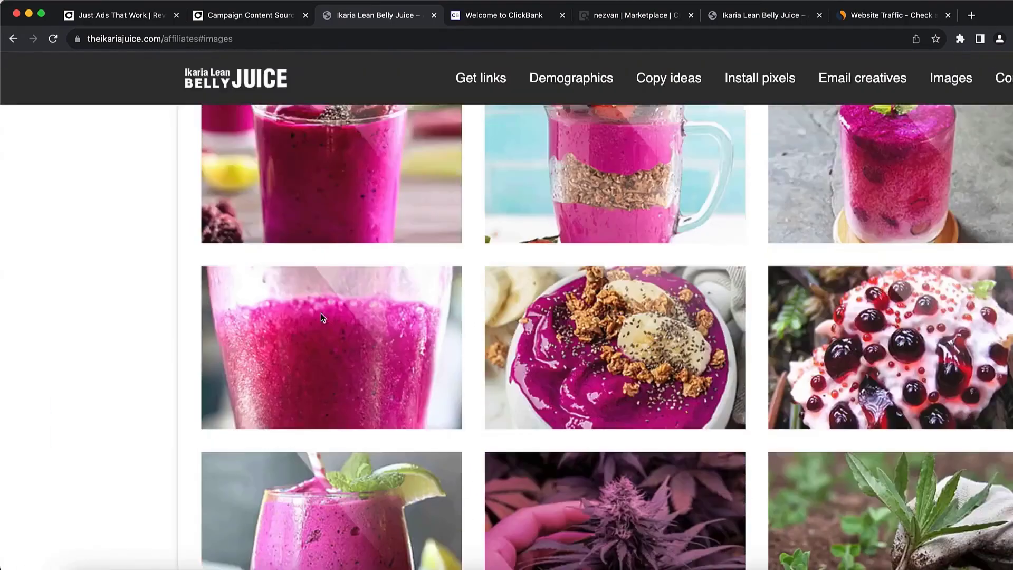
scroll(973, 248, up, 5)
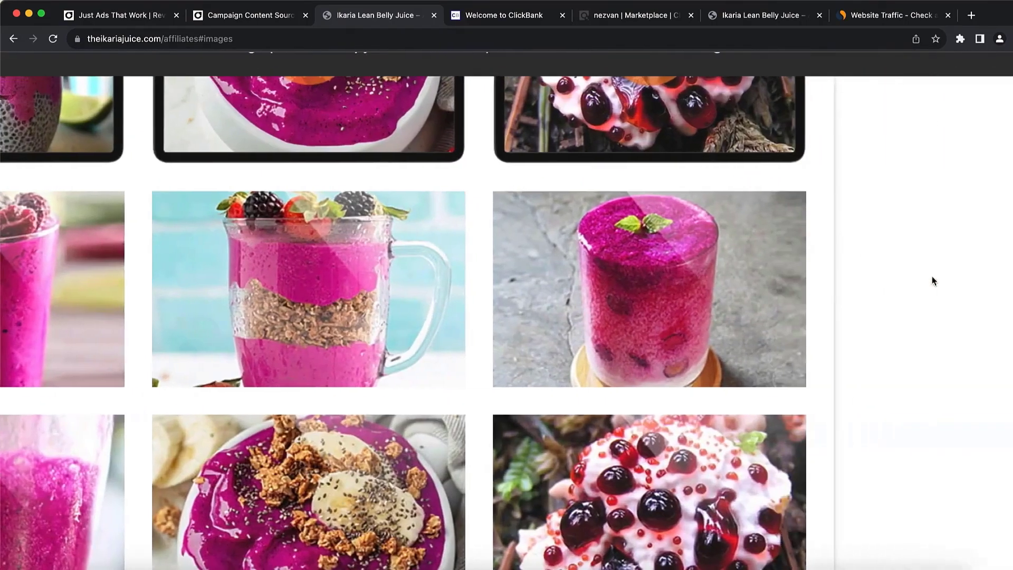
Open the affiliate image of the purple drink with mint leaves on a wooden coaster separately and save it to Downloads as 13.
scroll(650, 295, left, 3)
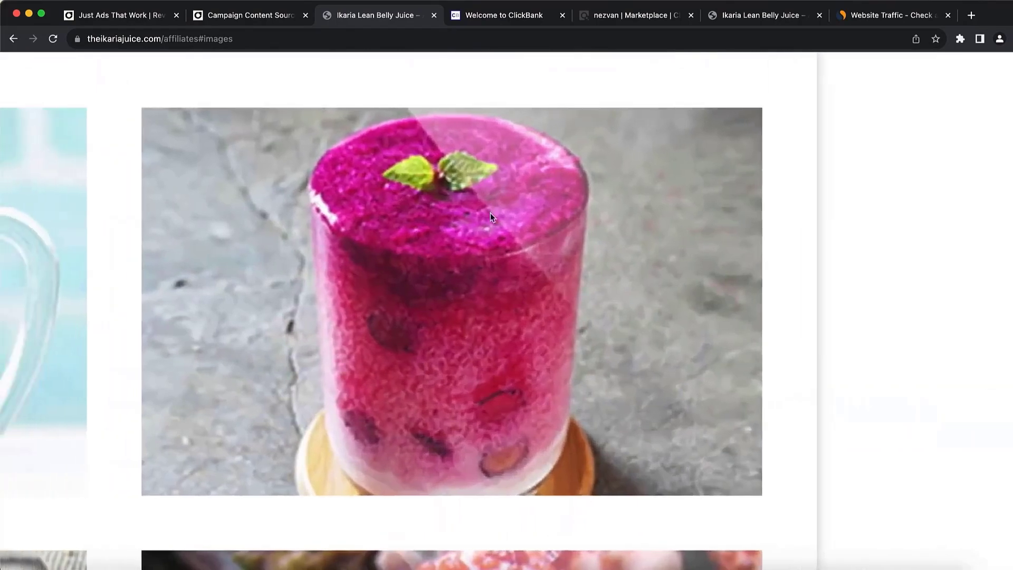
drag(489, 213, 414, 409)
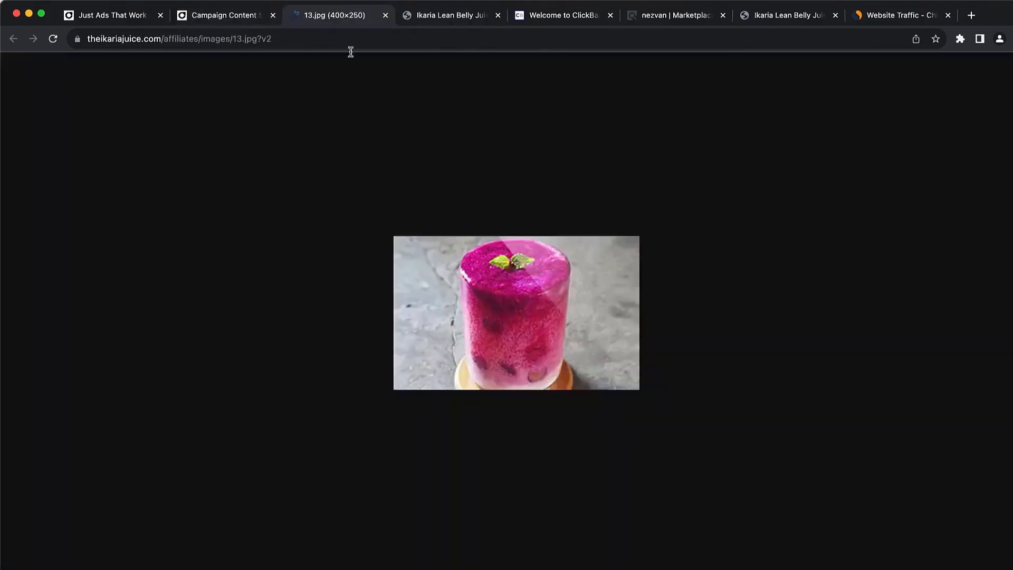
right_click(552, 309)
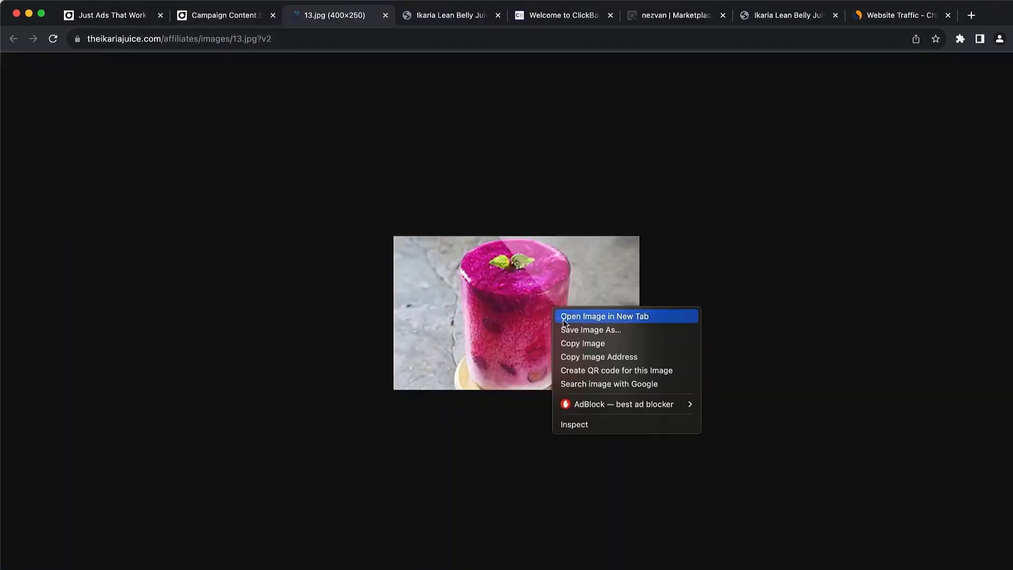
click(574, 325)
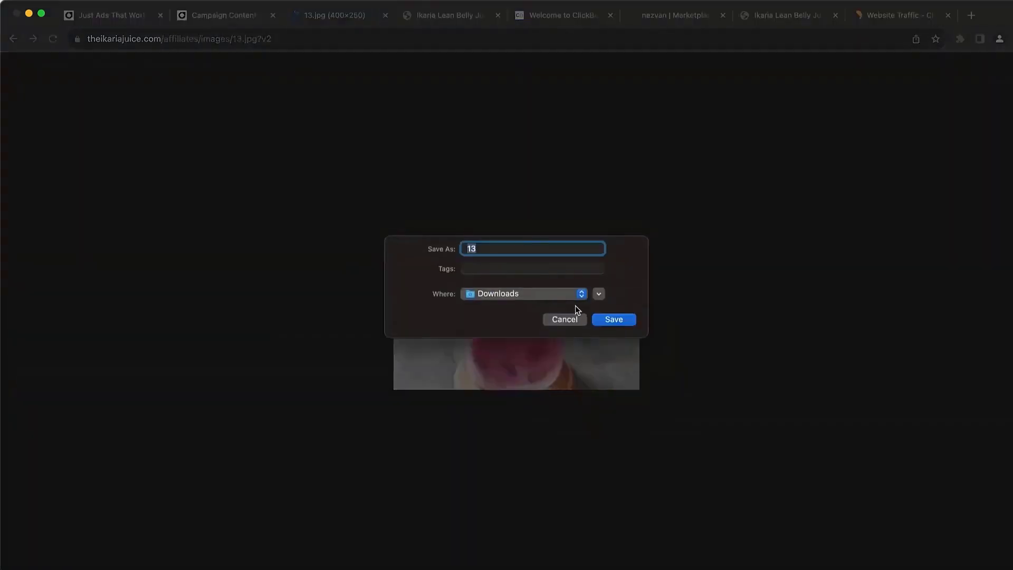
click(613, 319)
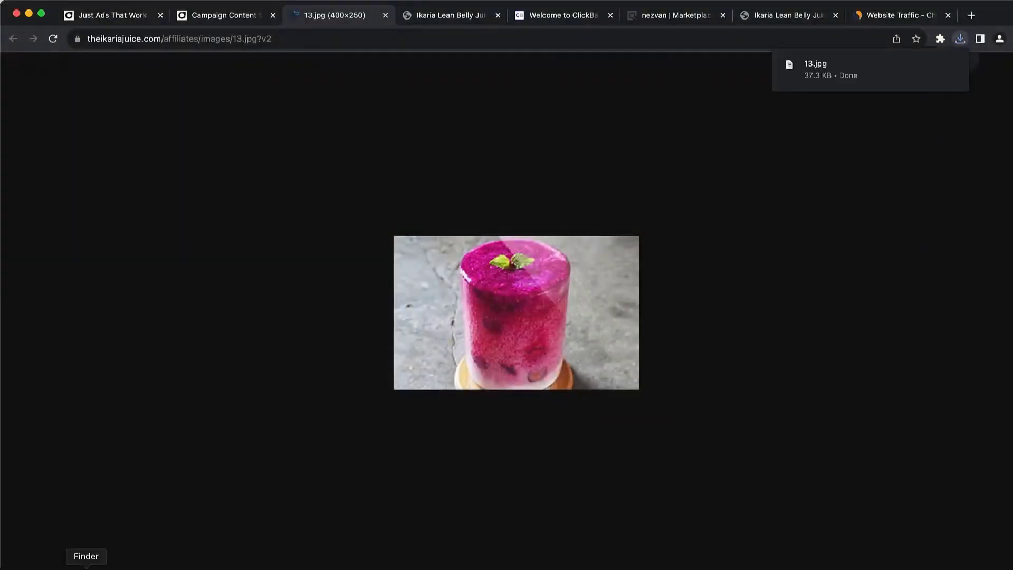
Locate 13.jpg in the Downloads folder and upload it as the image for the new campaign content.
click(932, 68)
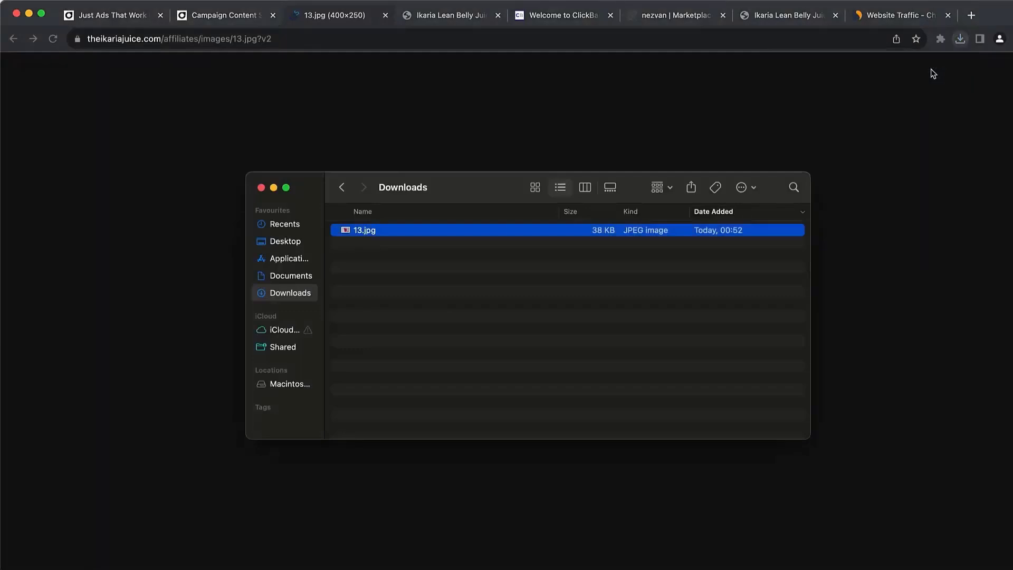
click(232, 16)
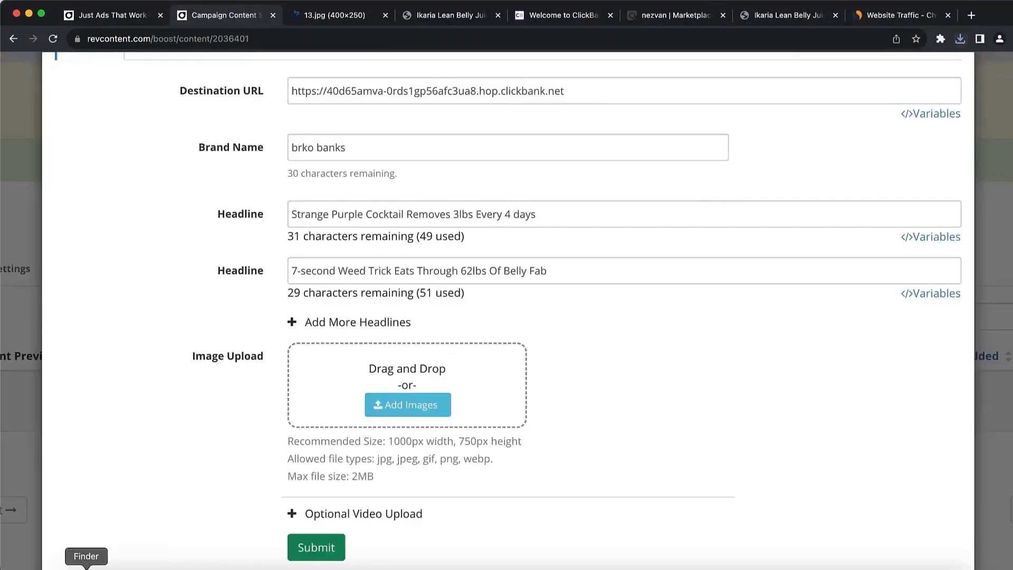
click(86, 566)
drag(467, 195, 845, 212)
drag(793, 251, 413, 389)
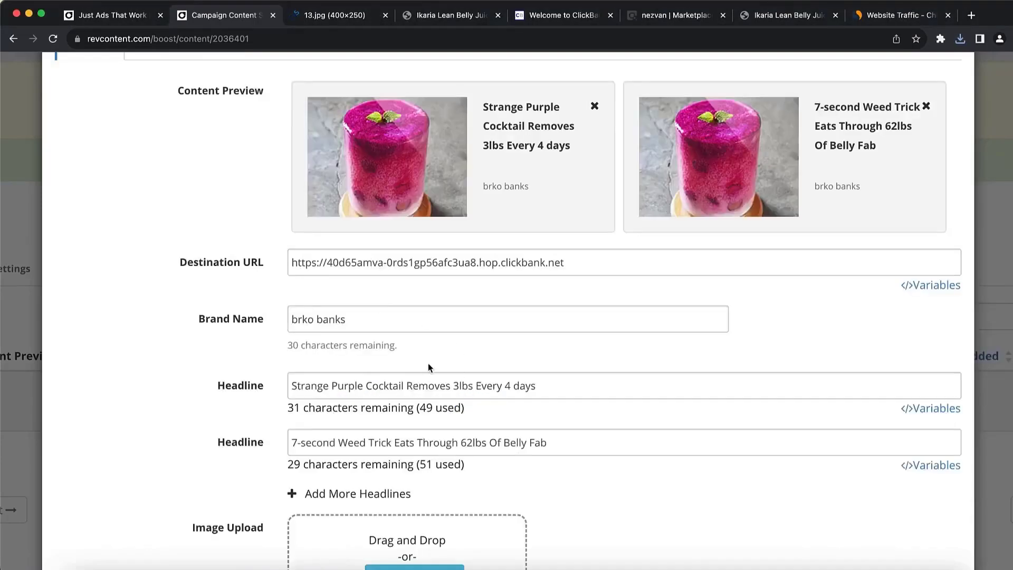
Review the content preview and the filled-in ad fields, and submit the new content to the Ikaria Juice campaign.
scroll(660, 82, up, 1)
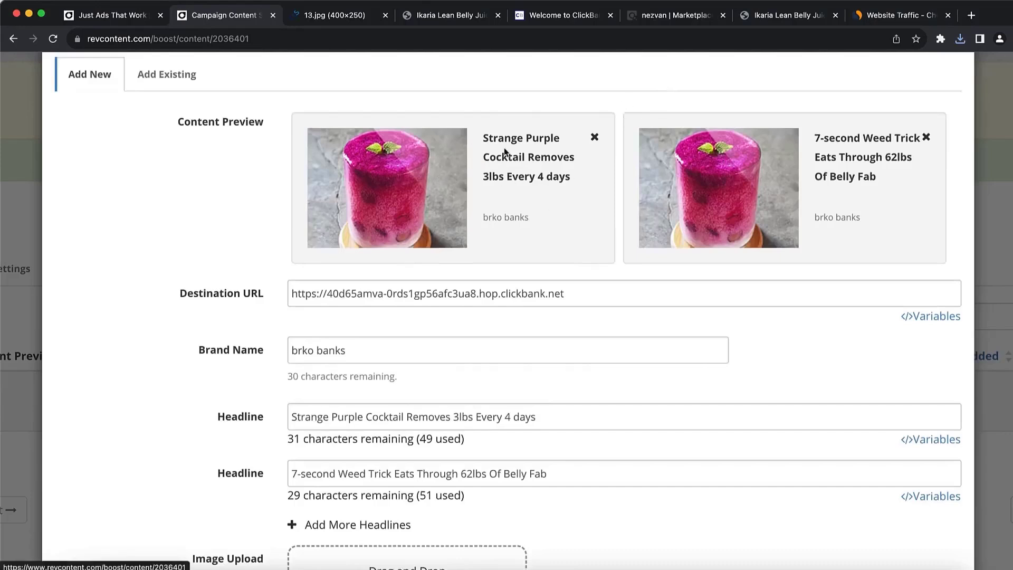
scroll(504, 147, down, 3)
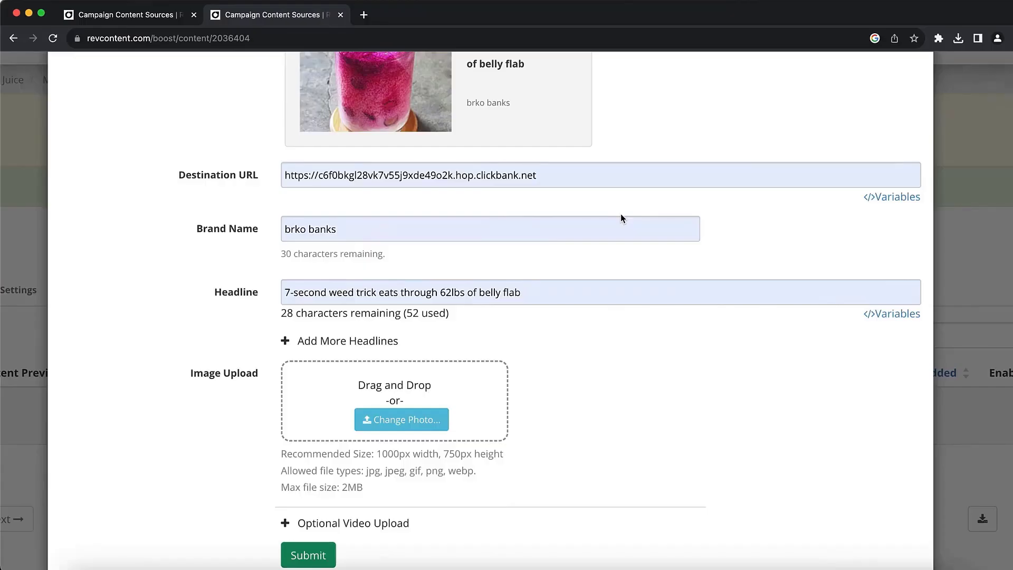
scroll(620, 214, down, 1)
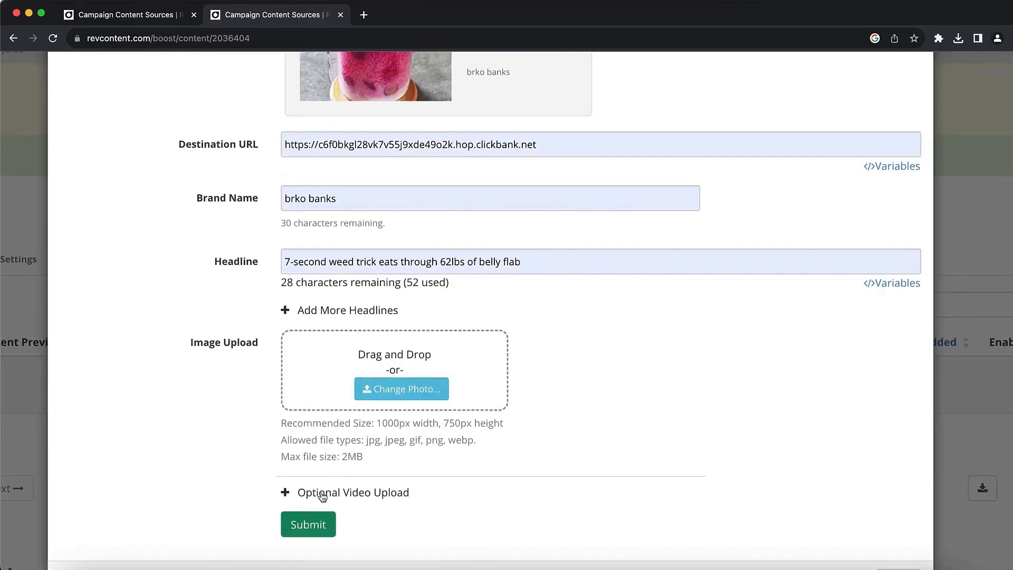
click(311, 520)
click(302, 524)
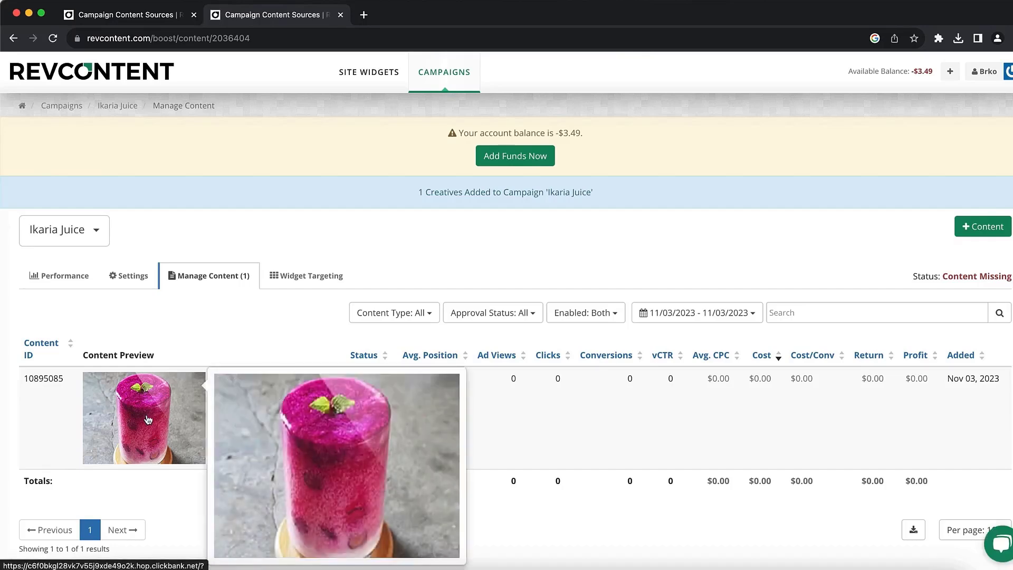
Examine the submitted ad's image, headline, approval status and performance columns in the Ikaria Juice campaign's content list.
scroll(146, 415, up, 5)
scroll(385, 335, down, 5)
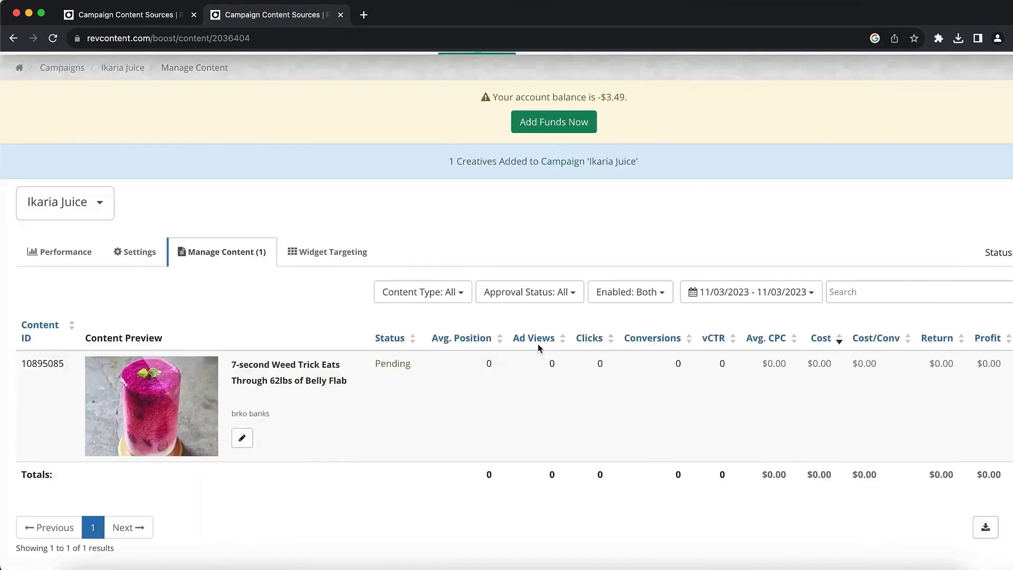
scroll(111, 421, up, 5)
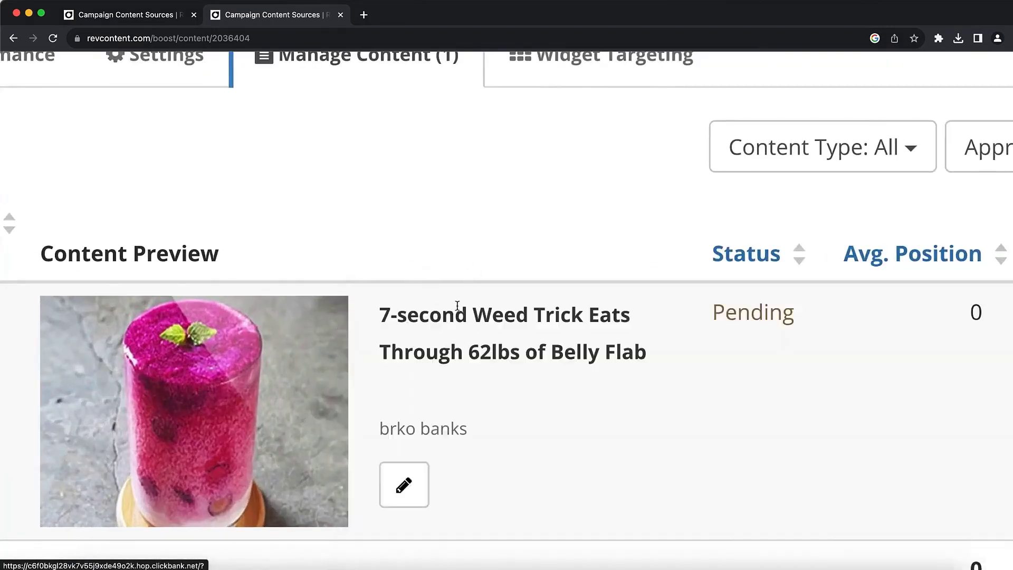
mouse_move(190, 348)
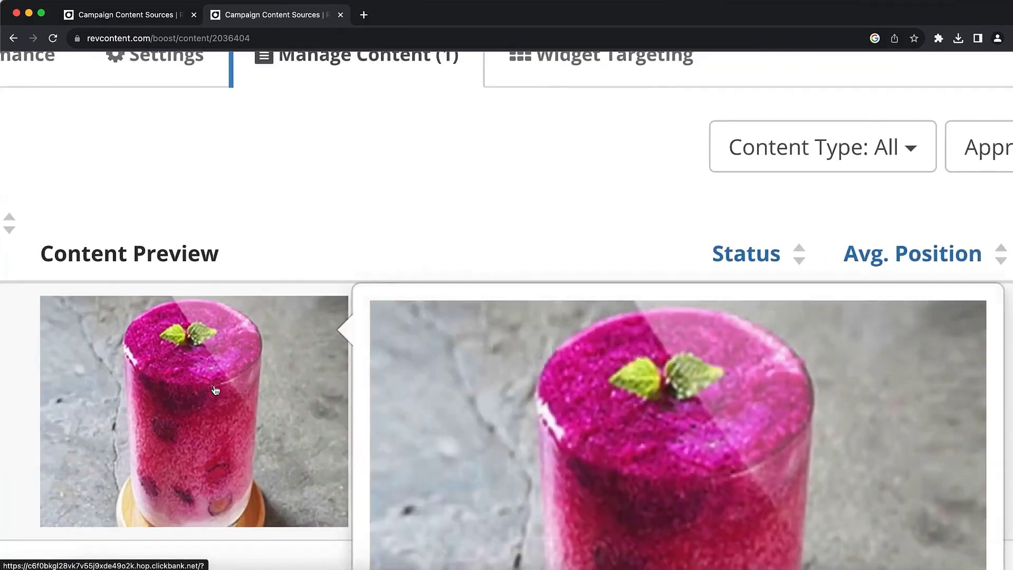
scroll(434, 240, down, 5)
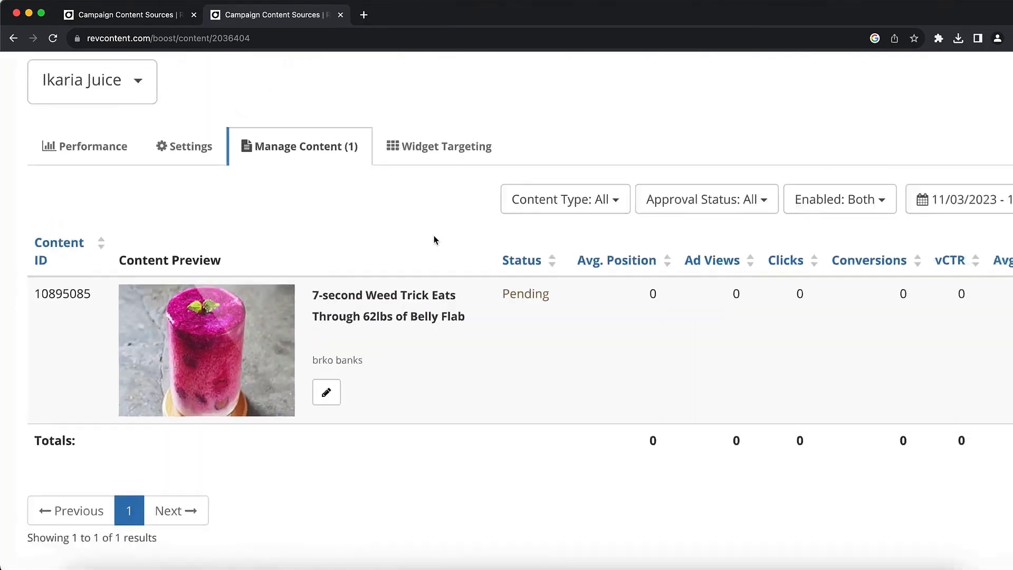
scroll(434, 240, down, 3)
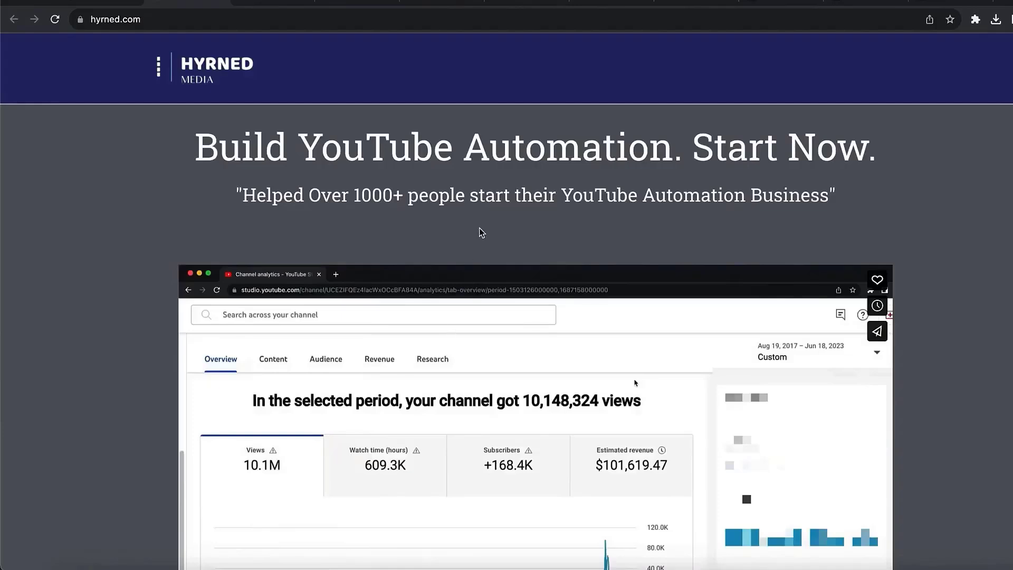
Look through the hyrned.com YouTube Automation course page down to the testimonials, briefly playing and pausing its introduction video.
scroll(480, 232, down, 1)
scroll(480, 232, down, 1)
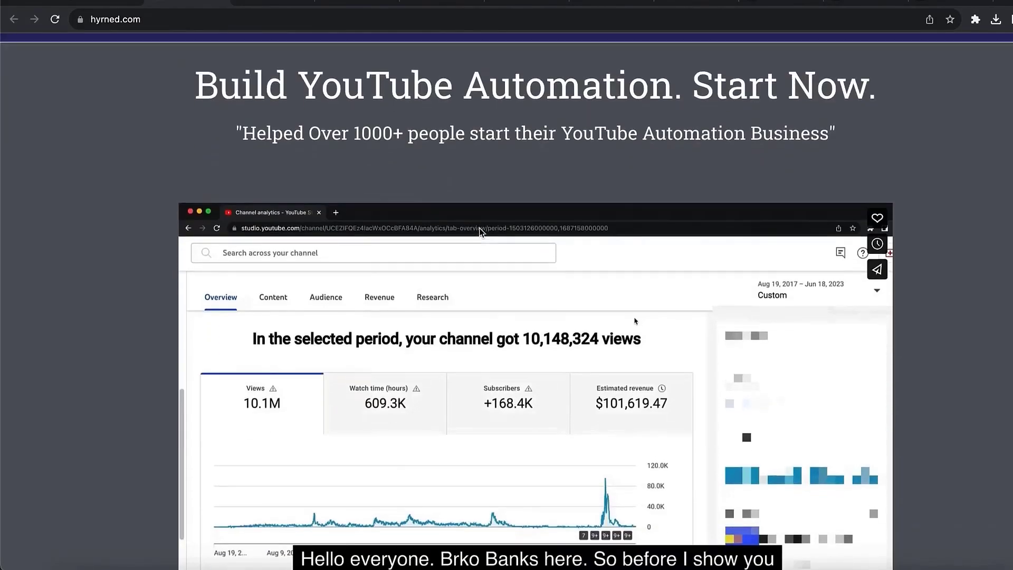
scroll(480, 232, down, 1)
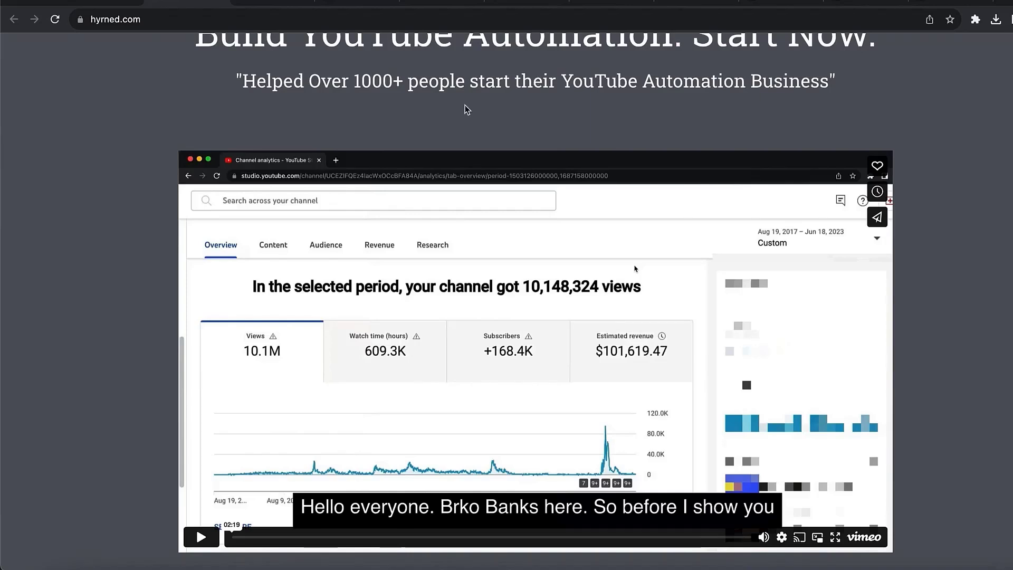
scroll(594, 296, down, 2)
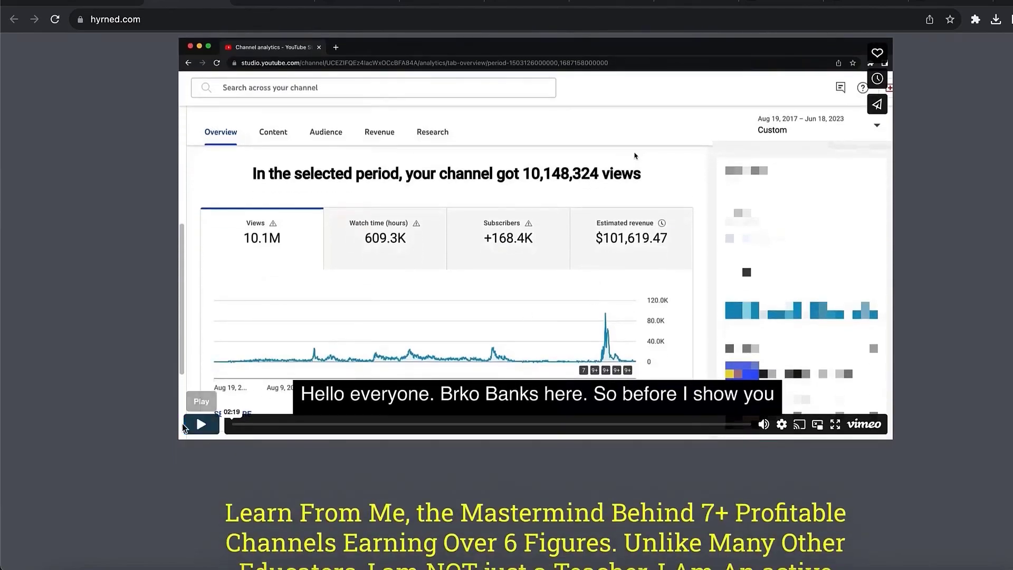
click(201, 424)
click(201, 425)
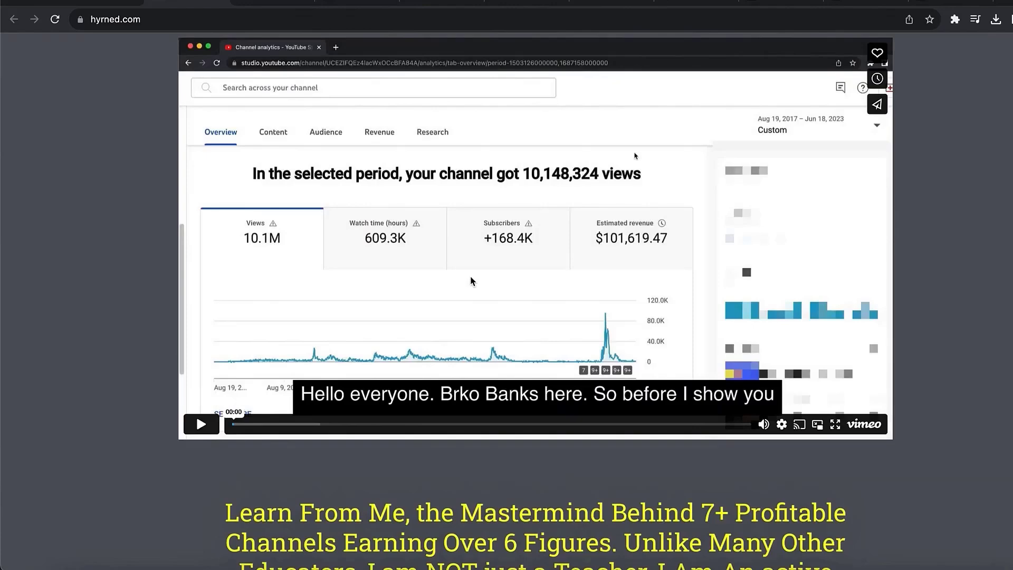
scroll(471, 279, down, 7)
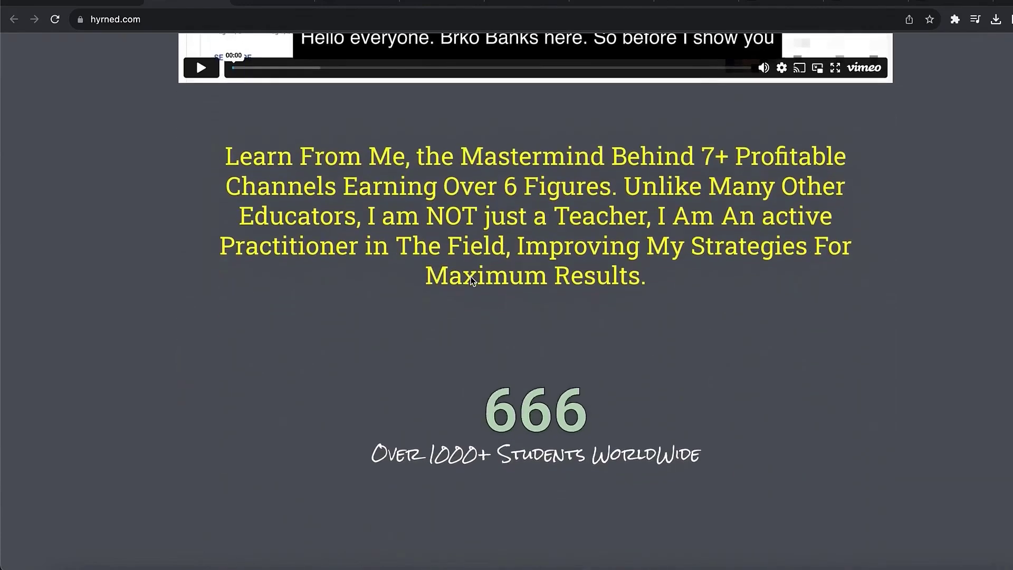
scroll(471, 280, down, 4)
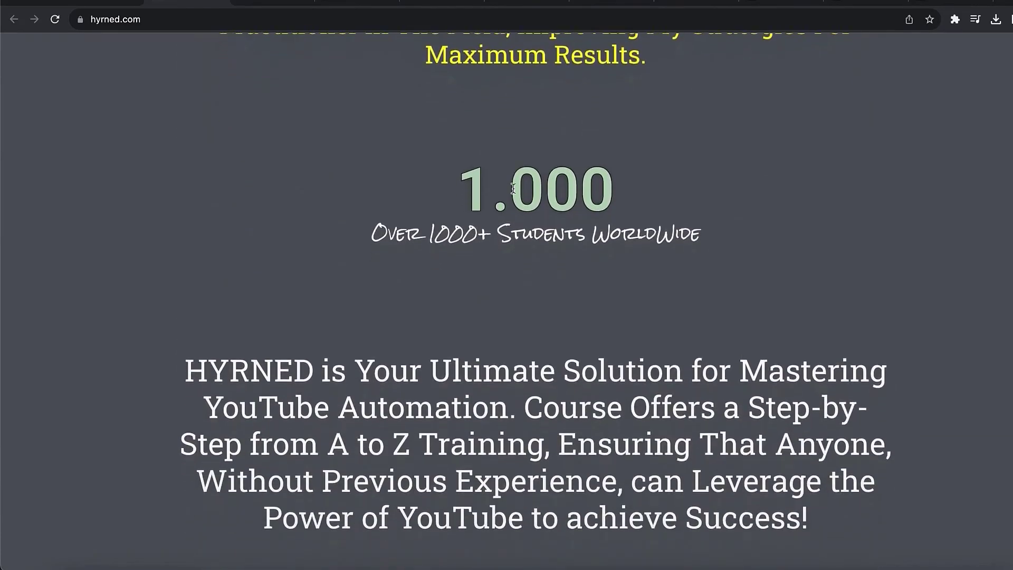
scroll(473, 179, down, 11)
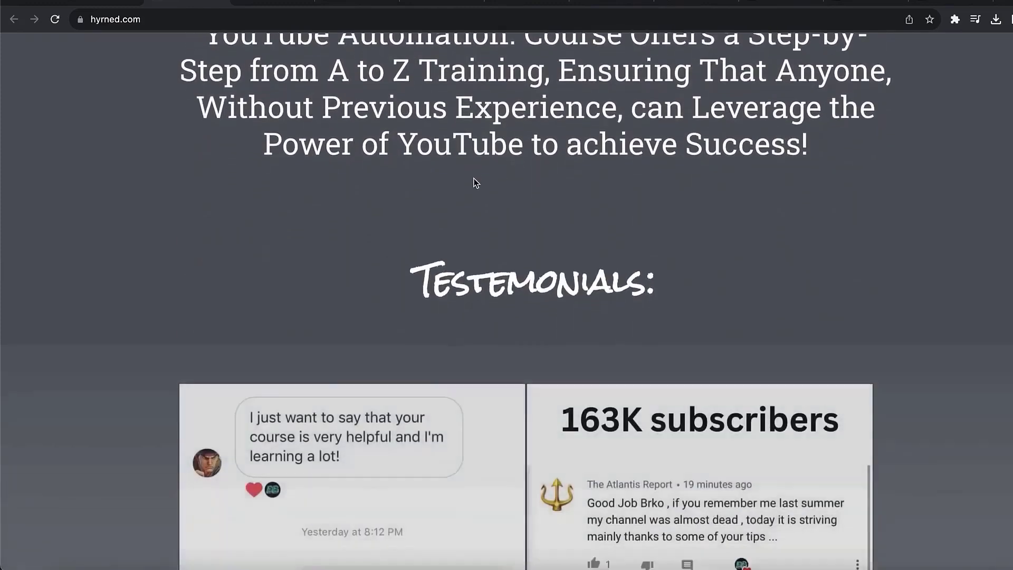
Read through the testimonials on the YouTube Automation course page down to the enrolment section, and highlight the current price line.
scroll(473, 182, down, 9)
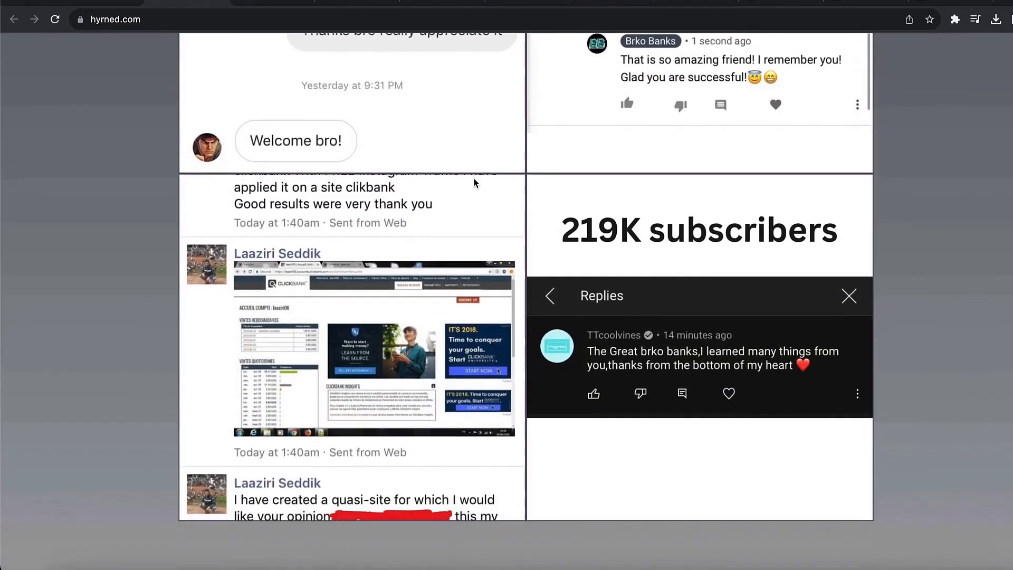
scroll(473, 182, down, 11)
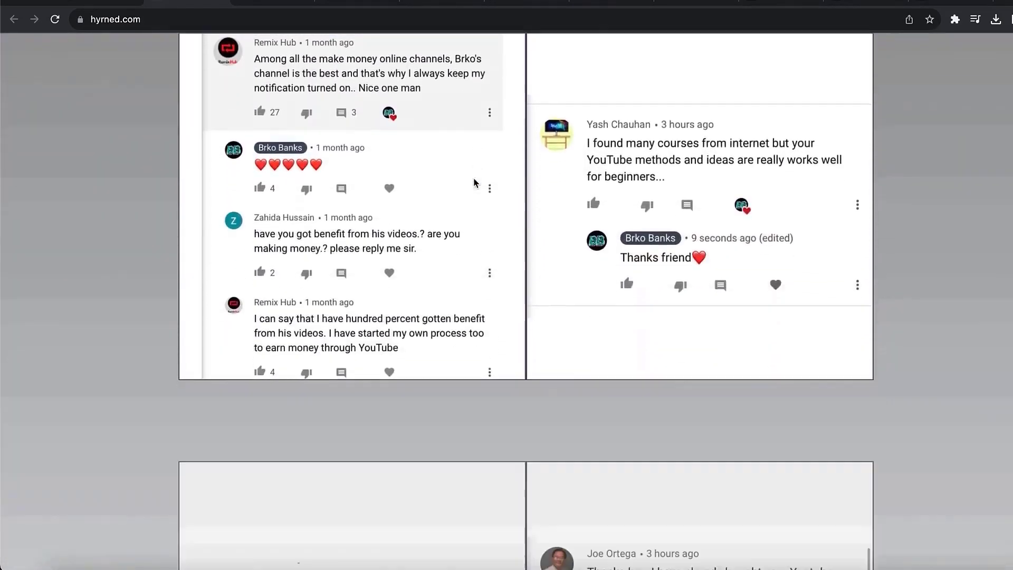
scroll(473, 183, down, 3)
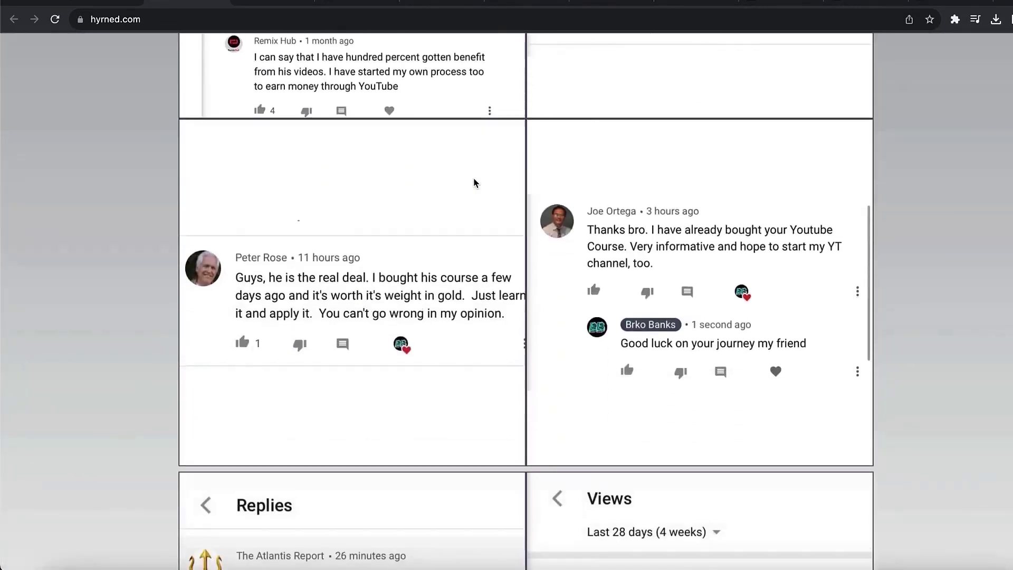
scroll(473, 182, down, 3)
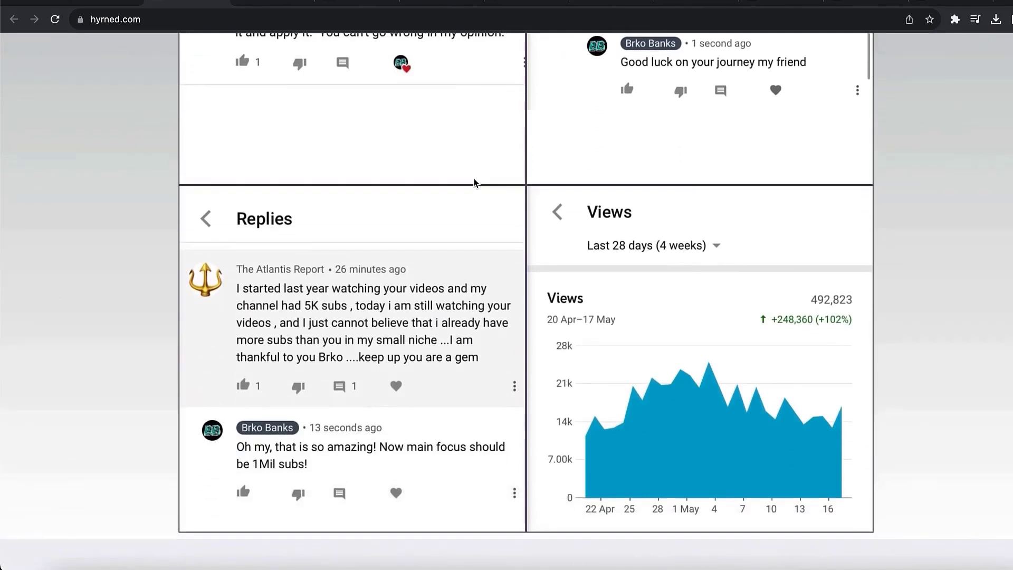
scroll(473, 182, down, 7)
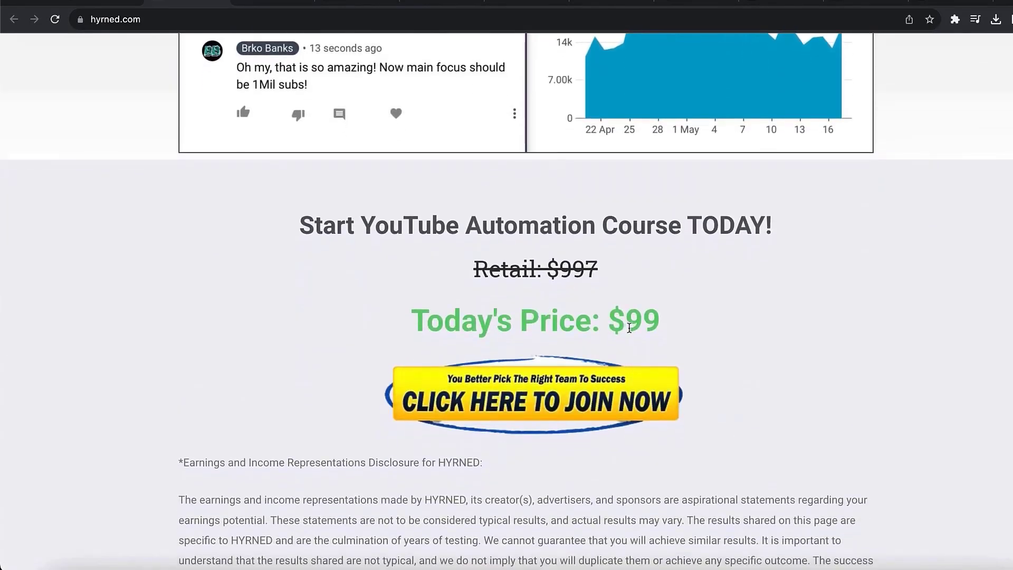
scroll(639, 316, up, 5)
scroll(639, 316, down, 3)
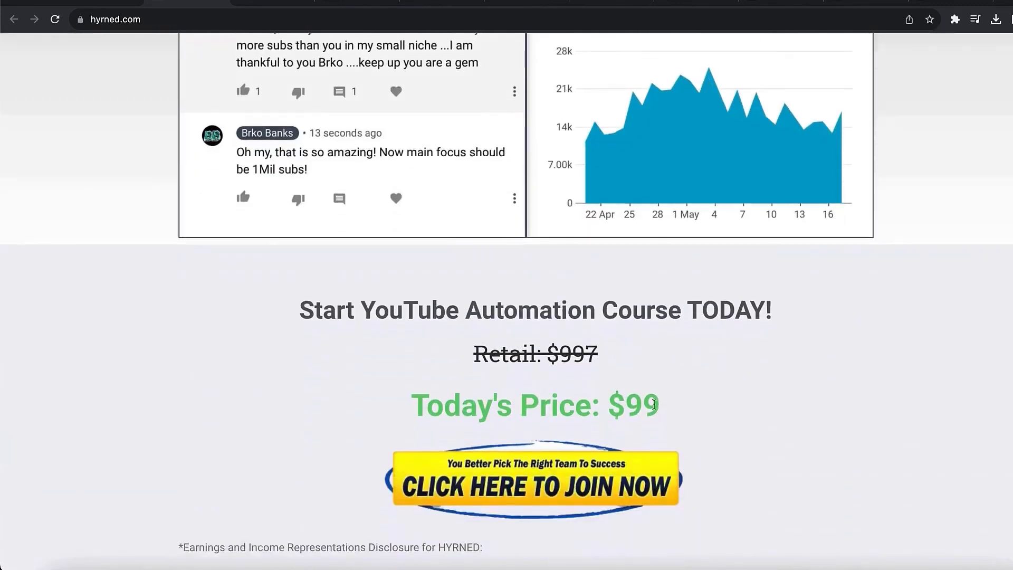
drag(661, 407, 414, 414)
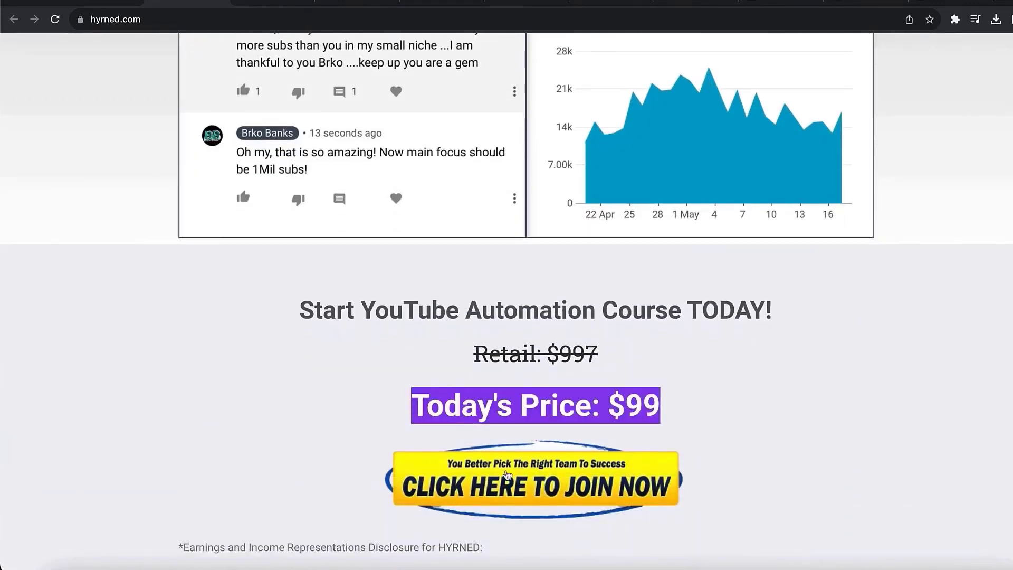